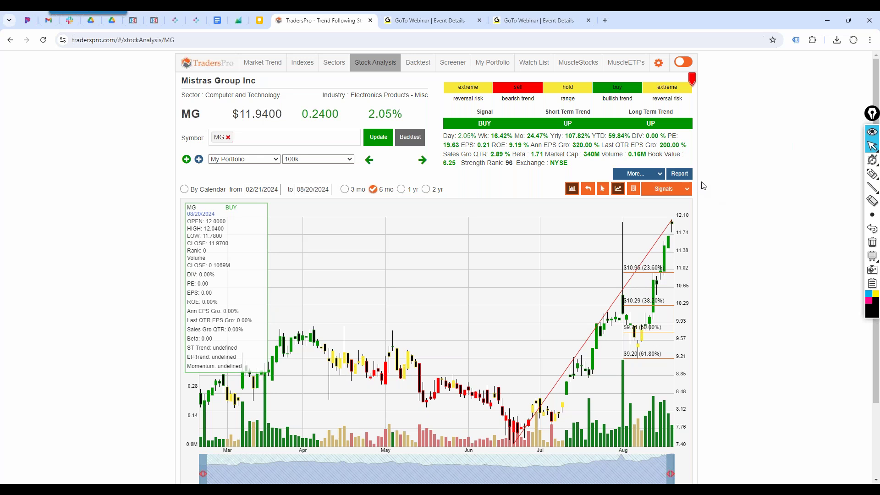
# Switch from the Mistras Group chart to the Market Trend Direction Alerts page.
pyautogui.click(265, 67)
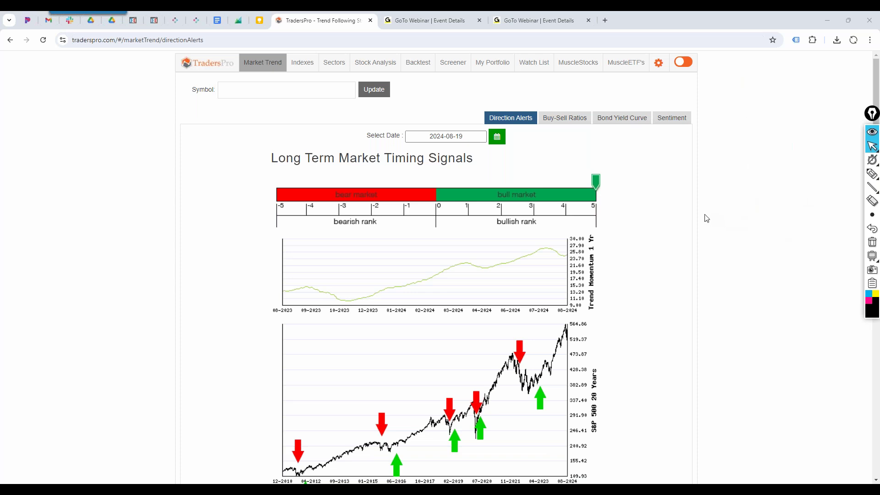
# Scroll through the long-term market timing signals and back up to the top.
pyautogui.scroll(-1, 706, 218)
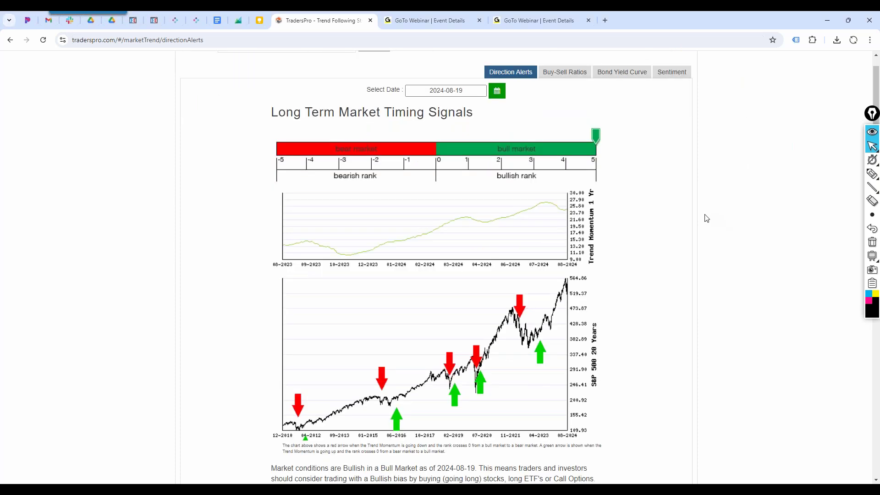
pyautogui.scroll(-2, 706, 218)
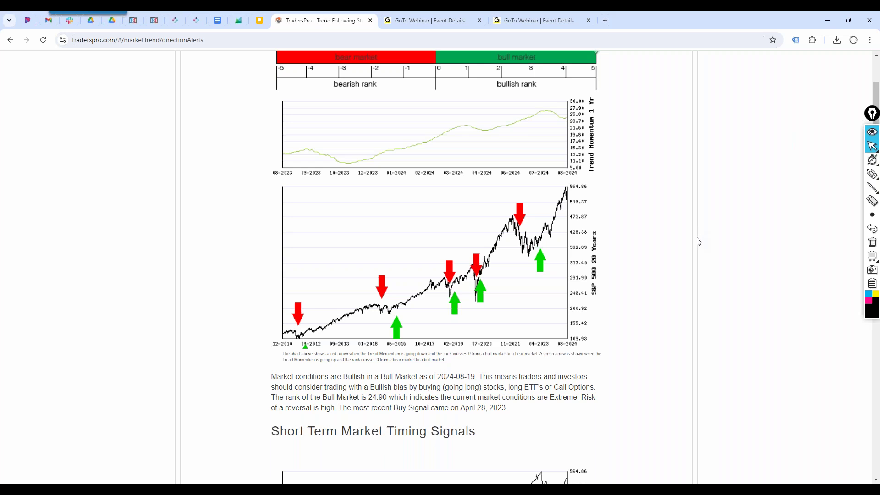
pyautogui.scroll(3, 698, 241)
# Open the Bond Yield Curve charts and hand-draw marks at the 3M yield and the 2020–2022 S&P rise.
pyautogui.click(619, 120)
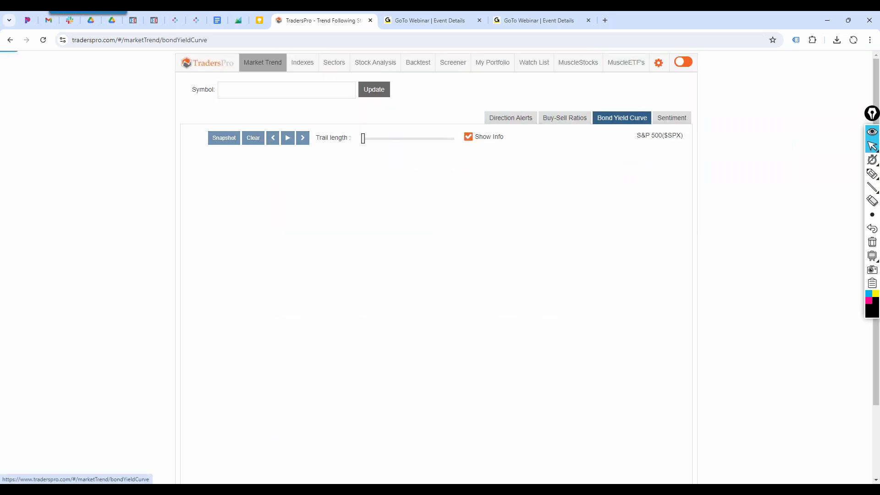
pyautogui.scroll(-1, 713, 236)
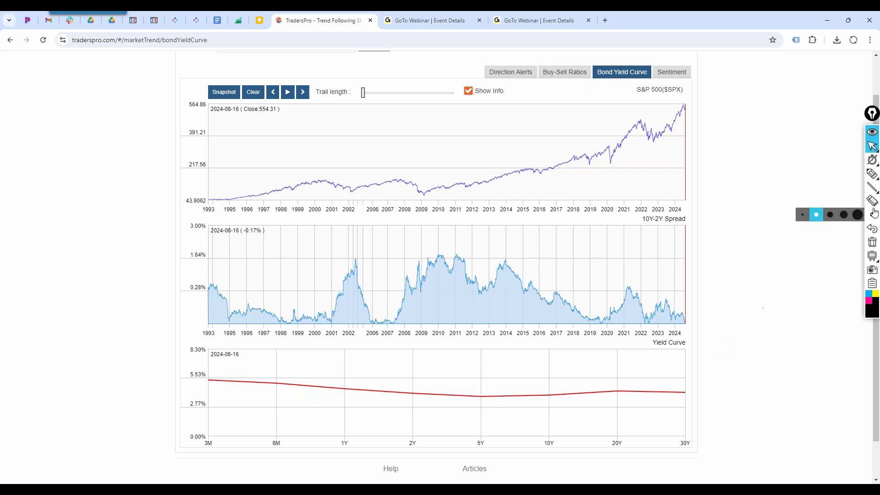
pyautogui.click(872, 174)
pyautogui.moveTo(214, 427); pyautogui.dragTo(218, 384)
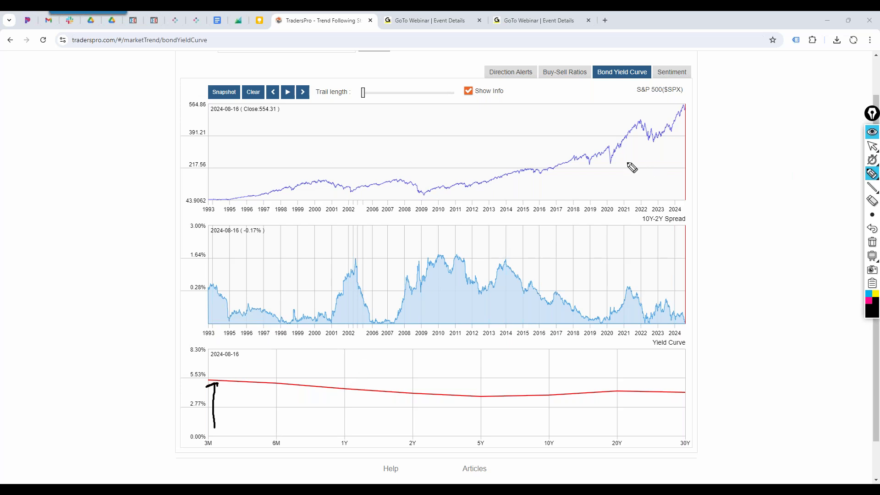
pyautogui.moveTo(614, 163)
pyautogui.mouseDown()
pyautogui.moveTo(639, 124)
pyautogui.moveTo(660, 138)
pyautogui.moveTo(653, 143)
pyautogui.moveTo(642, 122)
pyautogui.mouseUp()
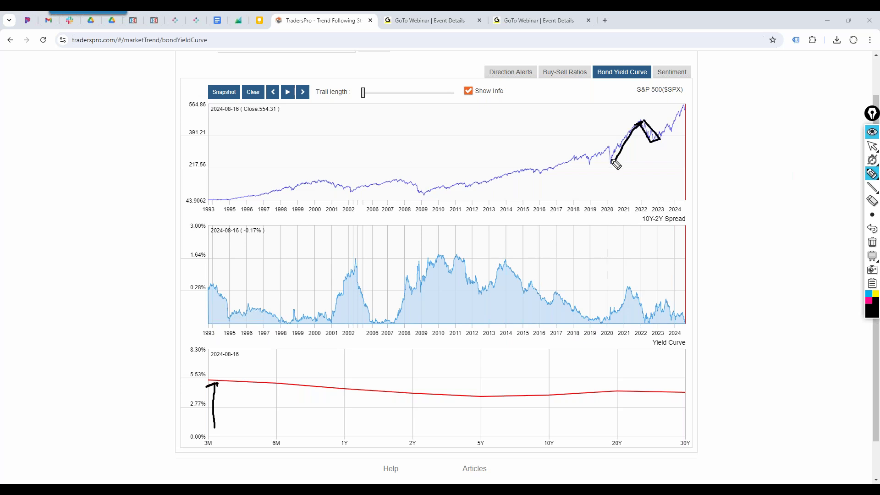
# Erase the sketched strokes and set the yield curve date to 2020-03-30.
pyautogui.moveTo(611, 162); pyautogui.dragTo(626, 148)
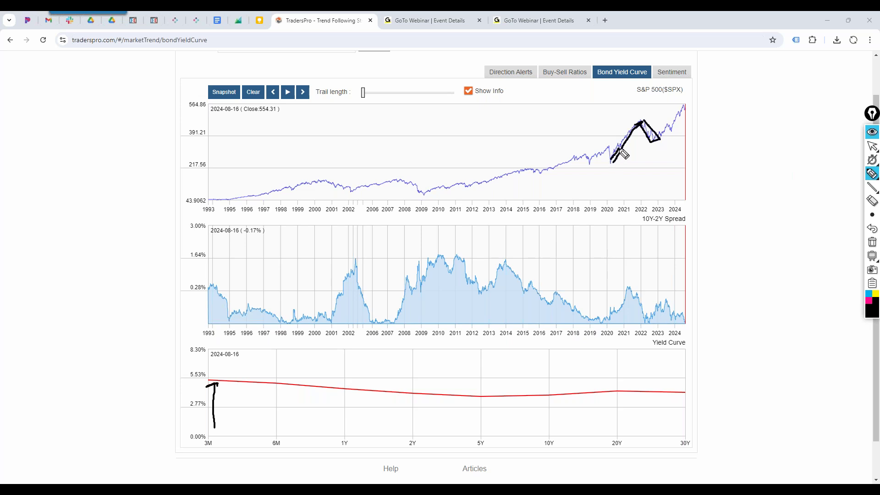
pyautogui.click(872, 242)
pyautogui.click(872, 146)
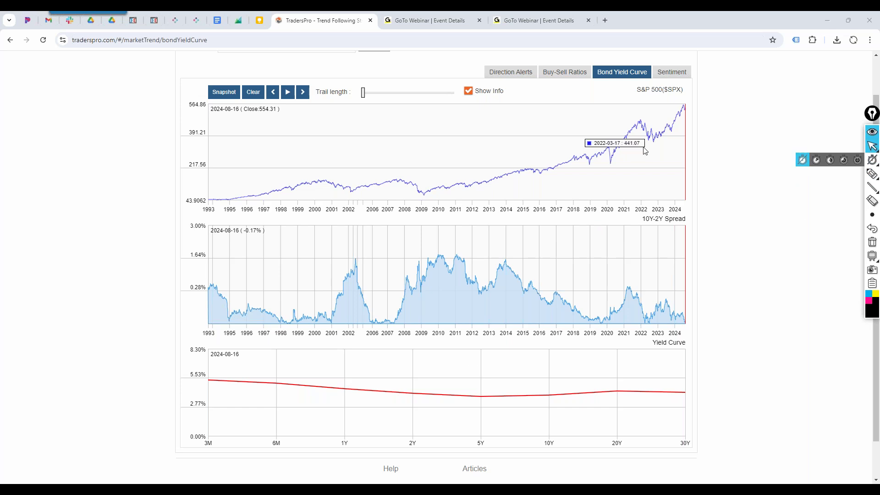
pyautogui.click(622, 162)
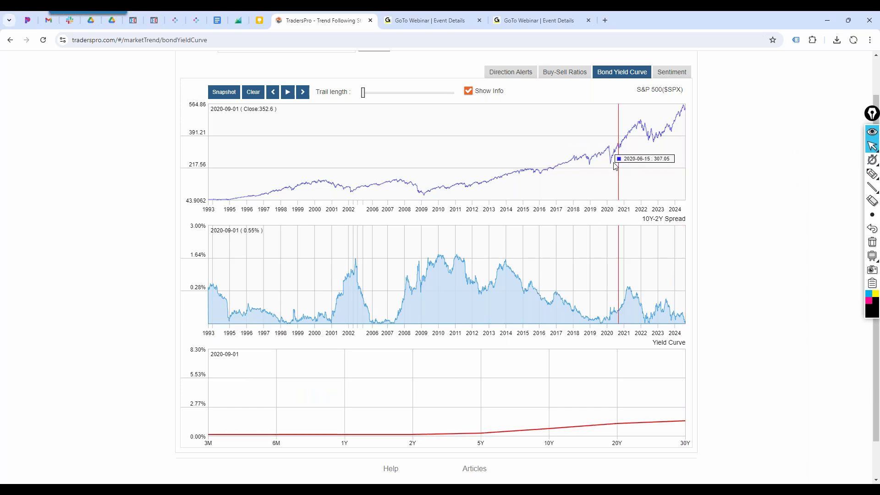
pyautogui.click(611, 162)
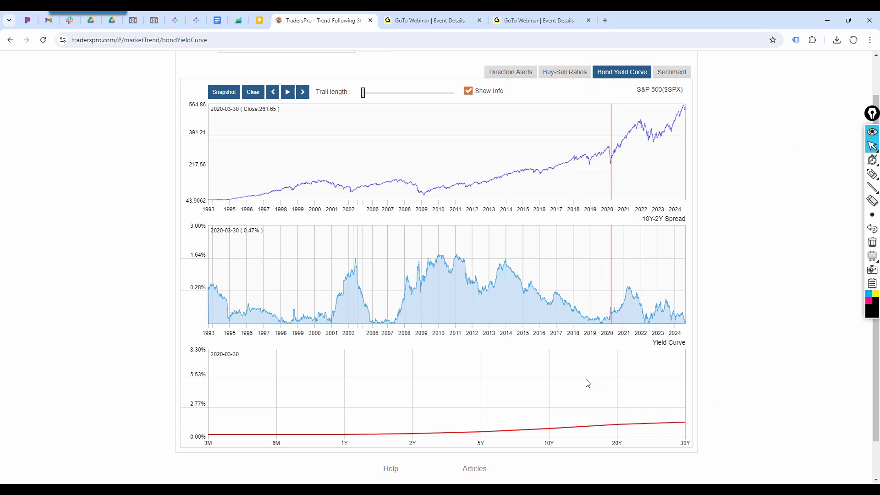
# Move the date marker to 2024-08-05, showing an inverted curve and a −0.11% spread.
pyautogui.moveTo(481, 433)
pyautogui.click(684, 138)
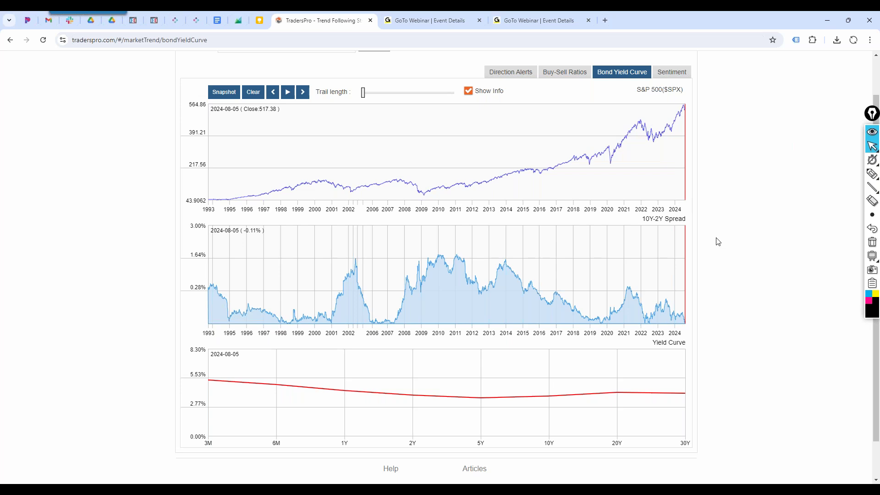
pyautogui.moveTo(863, 176)
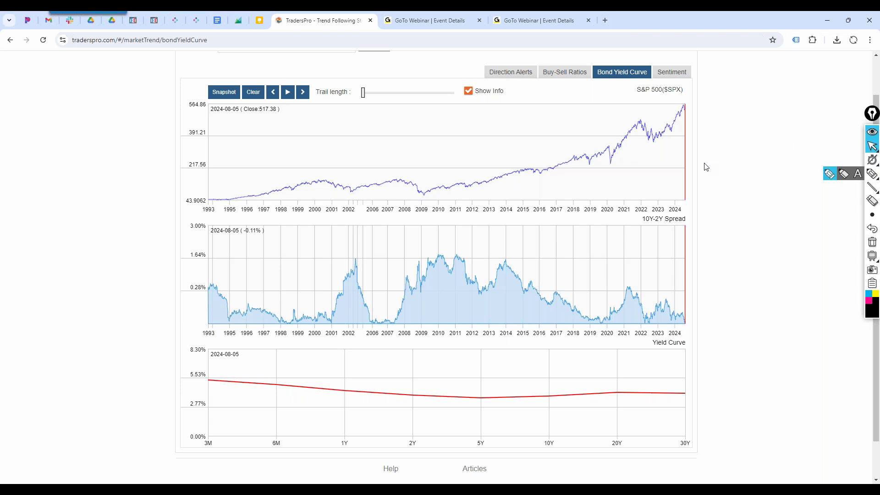
# Return to the Direction Alerts page and scroll down to the Sentiment chart.
pyautogui.scroll(1, 705, 166)
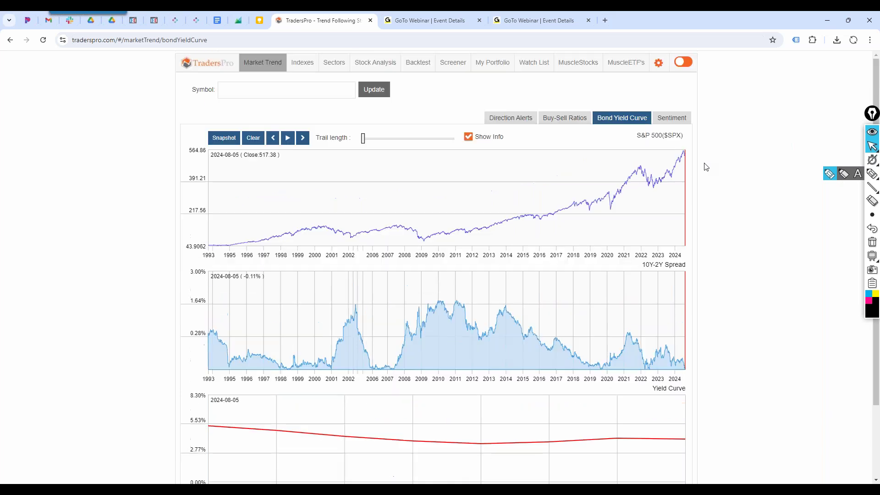
pyautogui.click(499, 118)
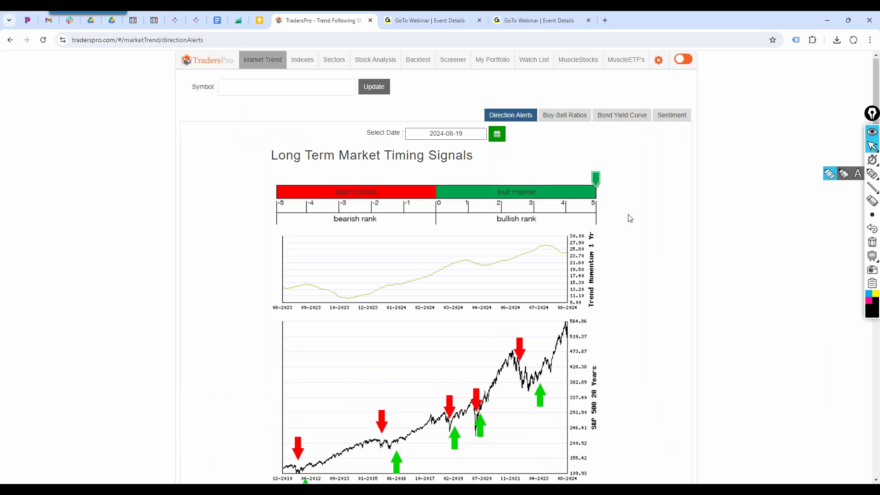
pyautogui.scroll(-3, 630, 215)
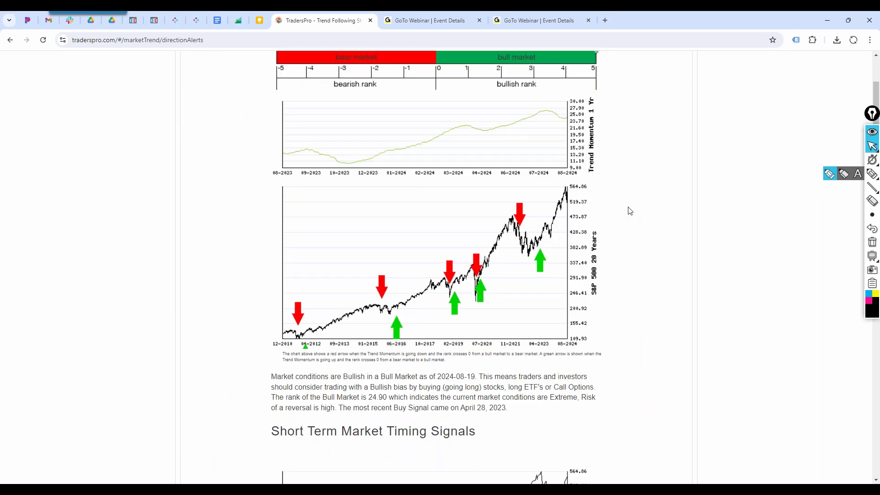
pyautogui.scroll(-6, 631, 211)
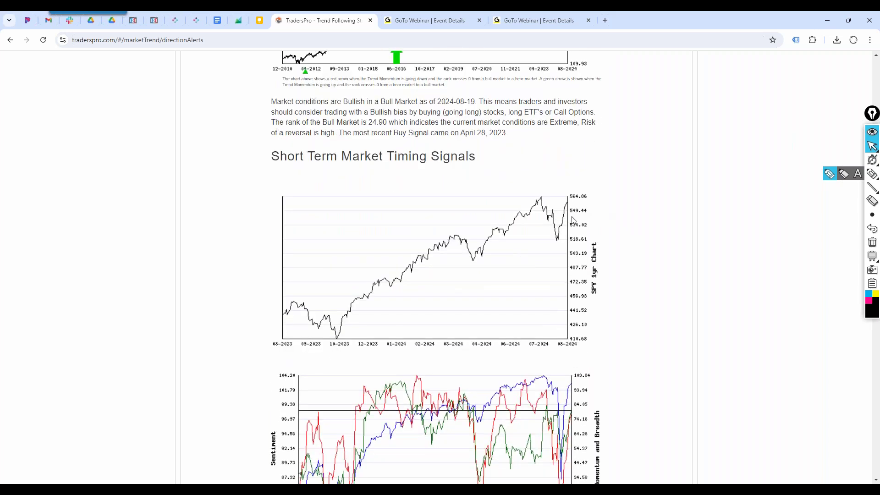
pyautogui.scroll(-3, 571, 216)
pyautogui.scroll(-4, 570, 262)
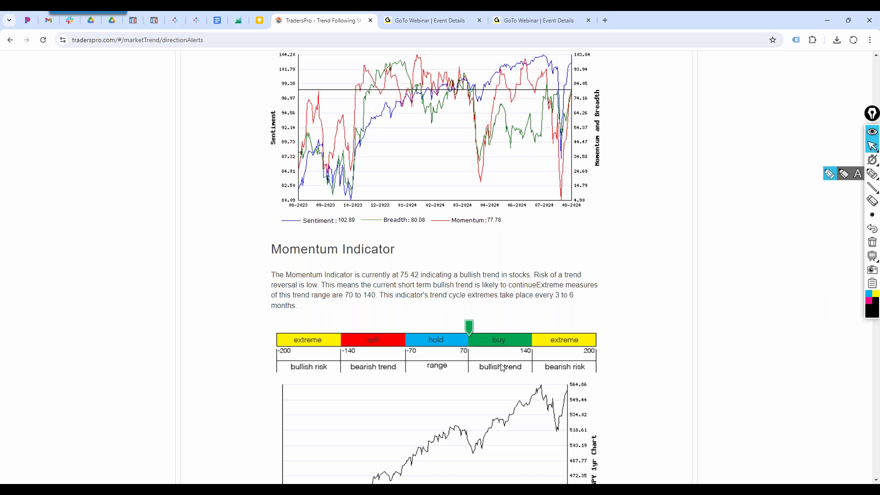
pyautogui.scroll(-5, 511, 365)
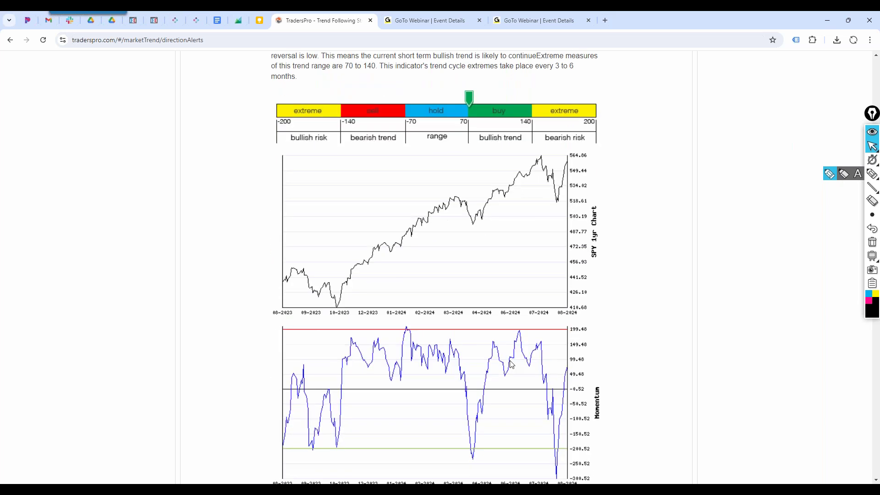
pyautogui.scroll(-6, 511, 364)
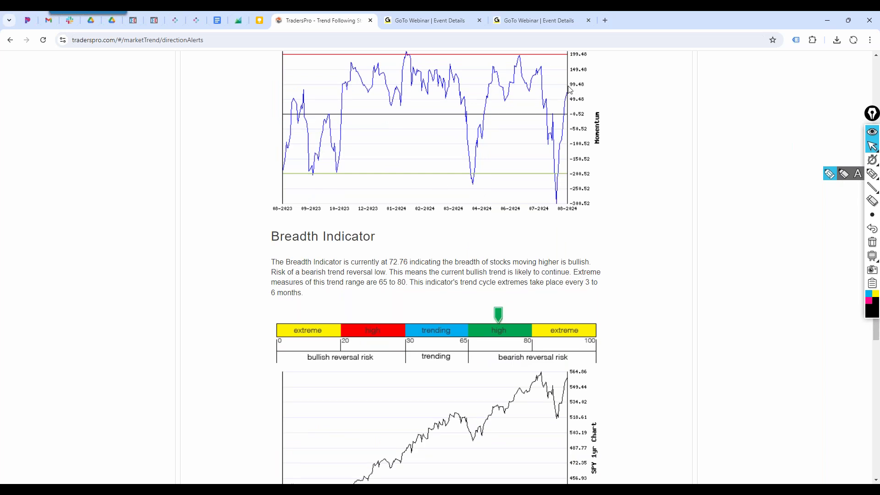
pyautogui.scroll(-3, 517, 217)
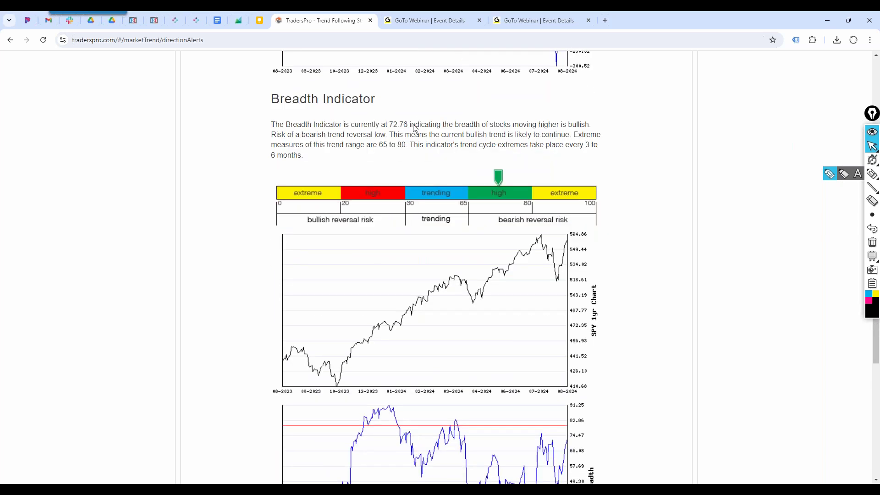
pyautogui.scroll(-4, 451, 175)
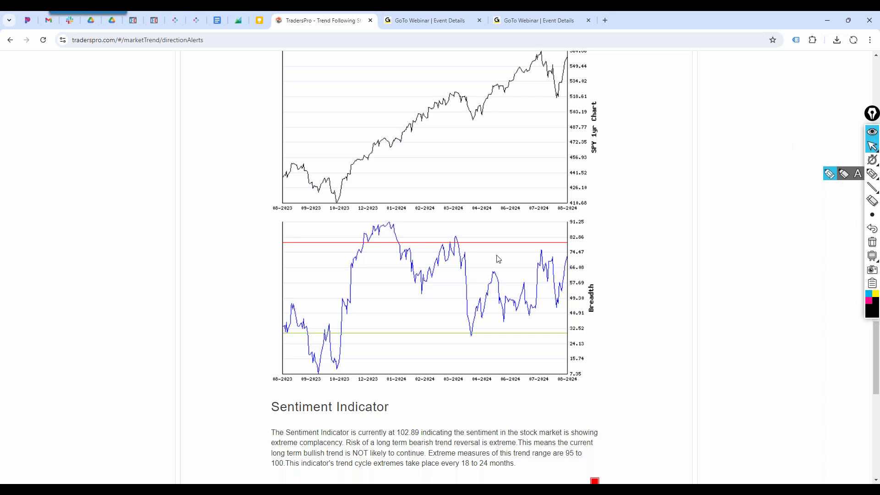
pyautogui.scroll(-6, 588, 196)
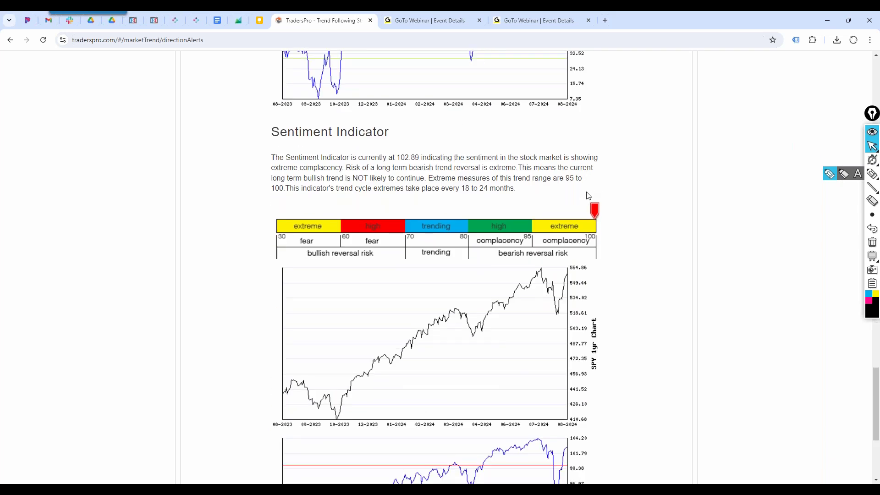
pyautogui.scroll(-3, 588, 196)
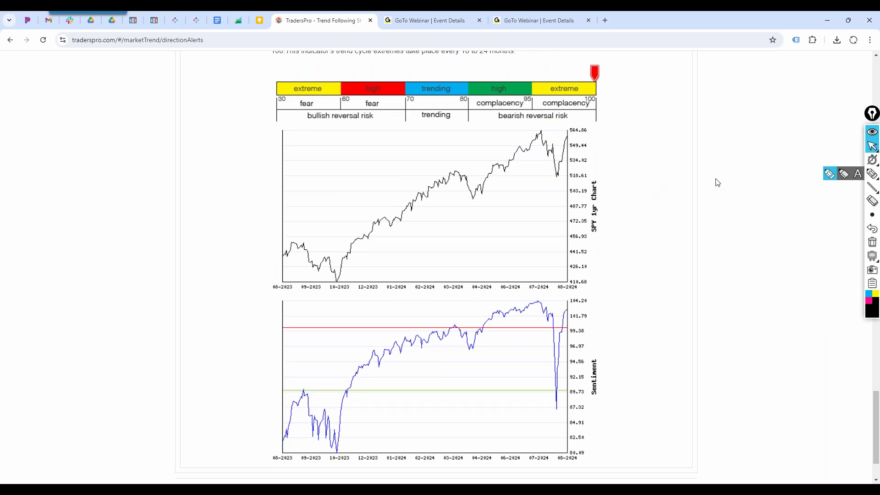
# Ink-mark the Sentiment drop near 87.32, then erase all the marks.
pyautogui.click(872, 173)
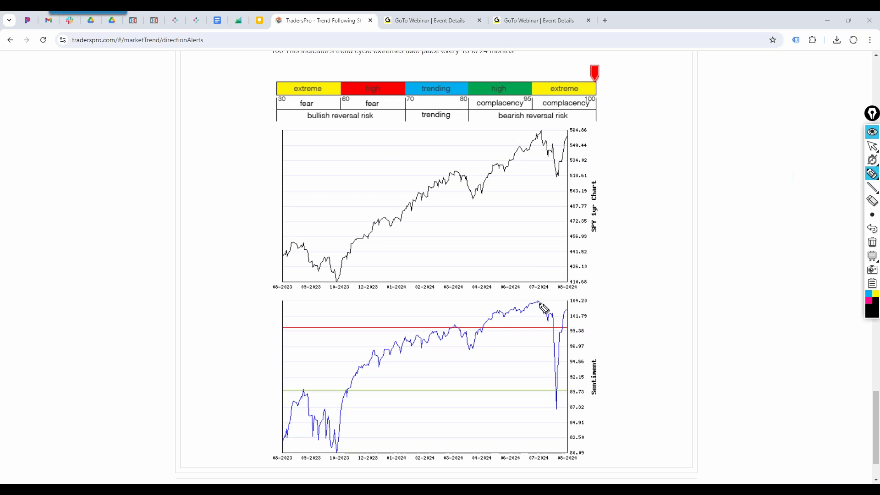
pyautogui.moveTo(538, 303)
pyautogui.mouseDown()
pyautogui.moveTo(555, 397)
pyautogui.moveTo(568, 412)
pyautogui.moveTo(550, 407)
pyautogui.moveTo(556, 414)
pyautogui.moveTo(550, 407)
pyautogui.moveTo(576, 313)
pyautogui.mouseUp()
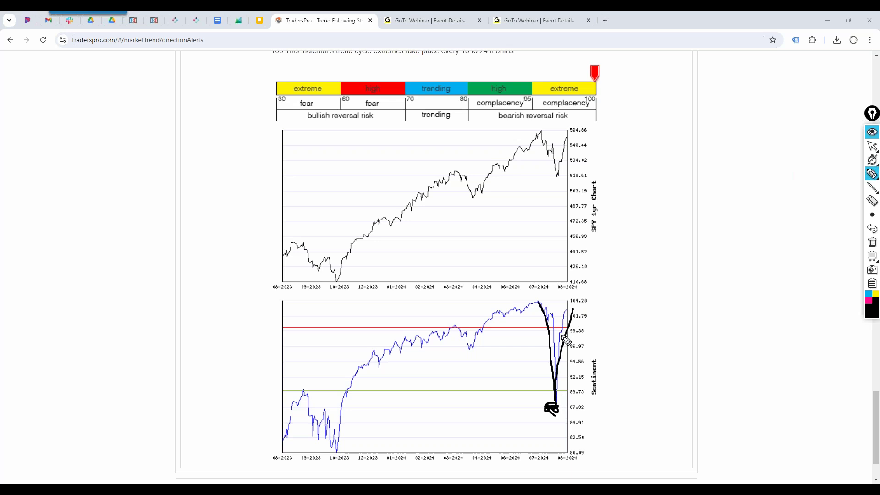
pyautogui.moveTo(564, 415)
pyautogui.mouseDown()
pyautogui.moveTo(550, 395)
pyautogui.moveTo(563, 408)
pyautogui.mouseUp()
pyautogui.click(871, 242)
pyautogui.click(872, 146)
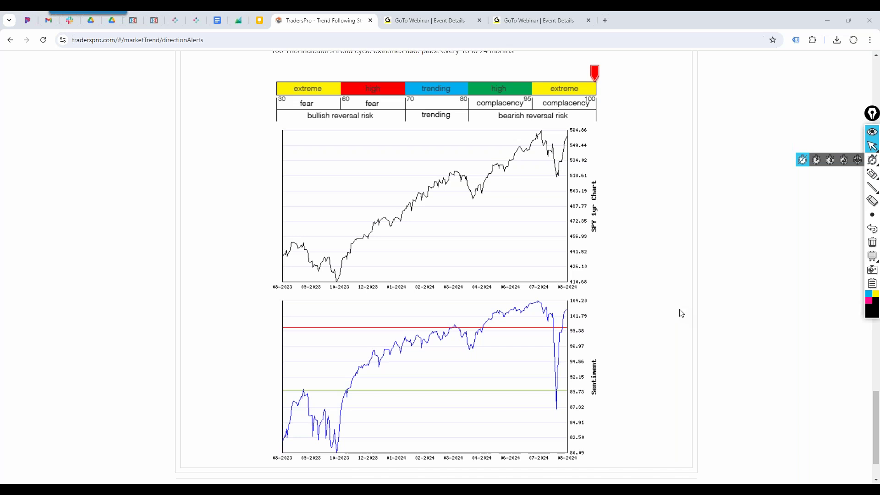
# Scroll back to the top and show the Buy-Sell Ratios charts.
pyautogui.scroll(15, 681, 313)
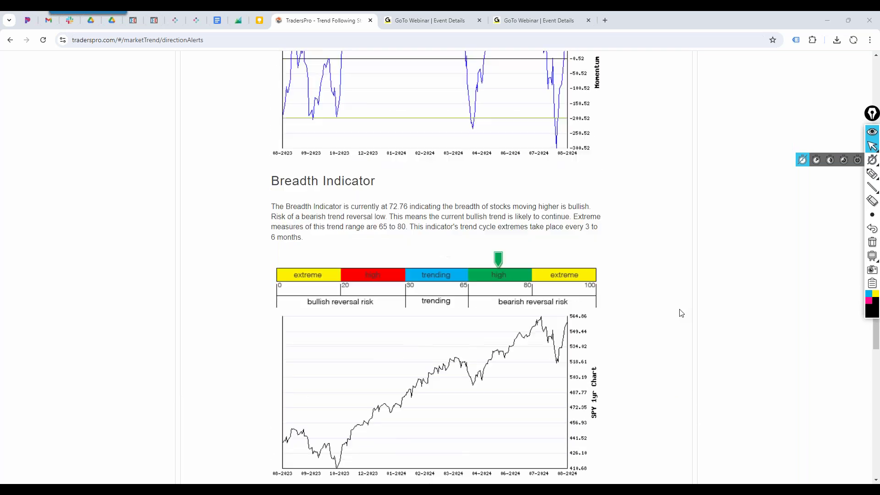
pyautogui.scroll(15, 682, 313)
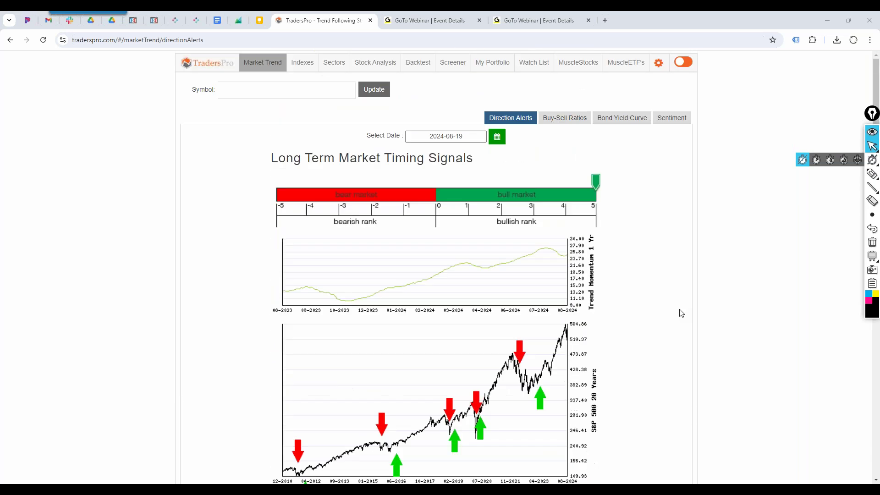
pyautogui.click(559, 118)
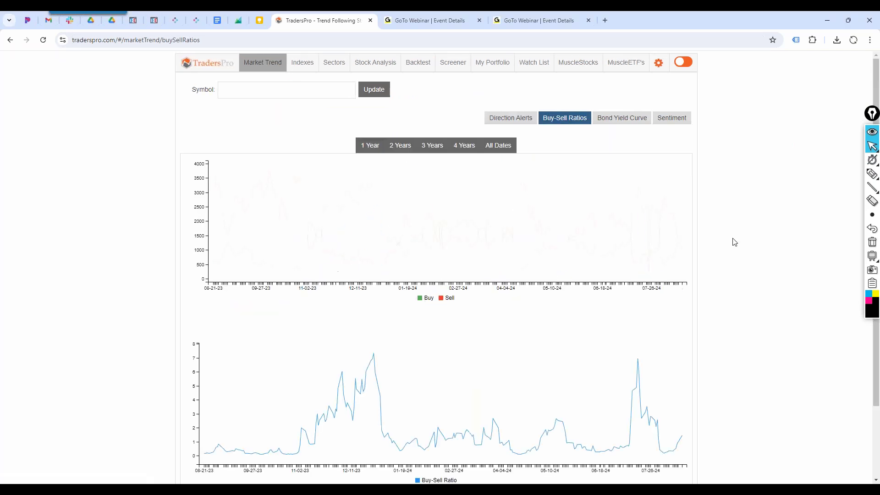
pyautogui.moveTo(686, 261)
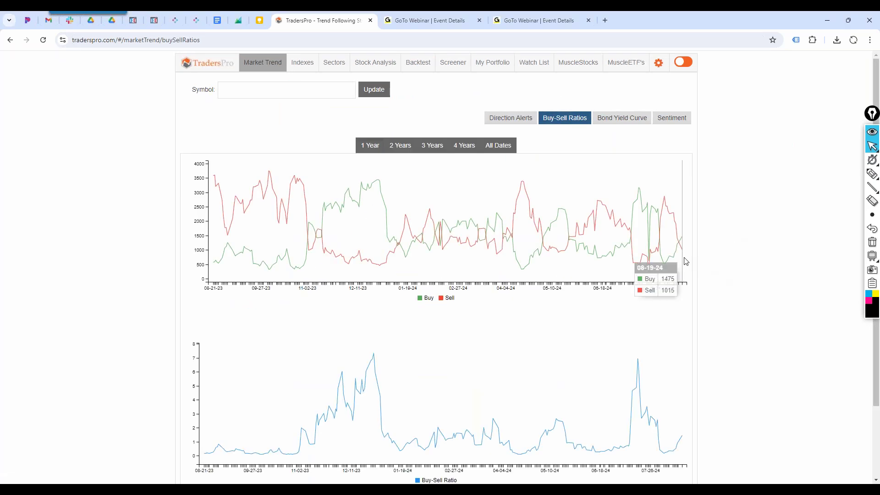
pyautogui.moveTo(682, 355)
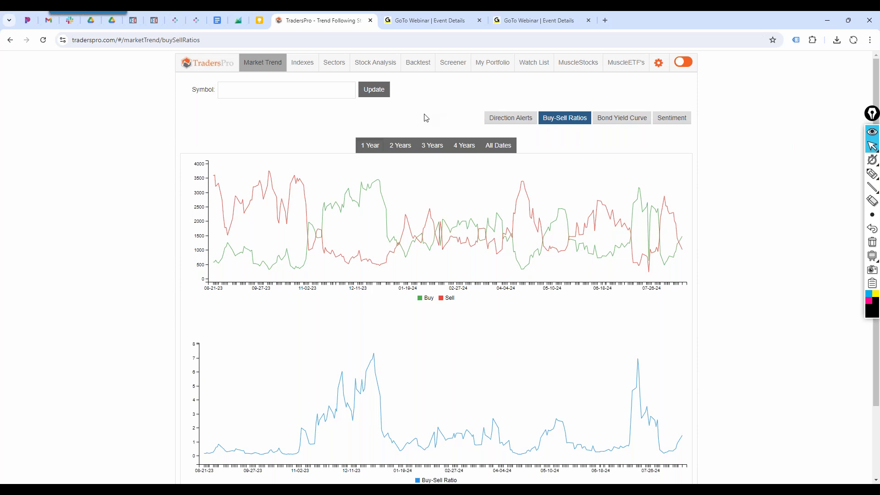
# On Direction Alerts, highlight the S&P rise and Trend Momentum peak, then erase them.
pyautogui.click(496, 121)
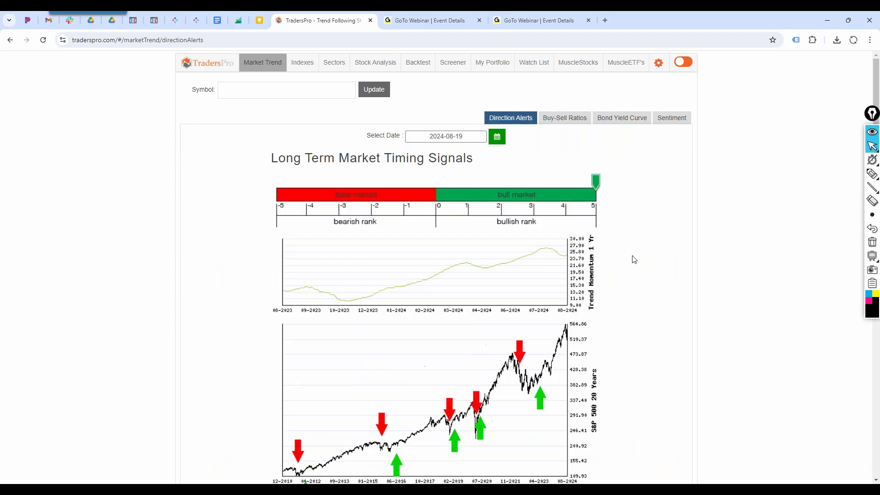
pyautogui.scroll(-1, 636, 265)
pyautogui.click(872, 173)
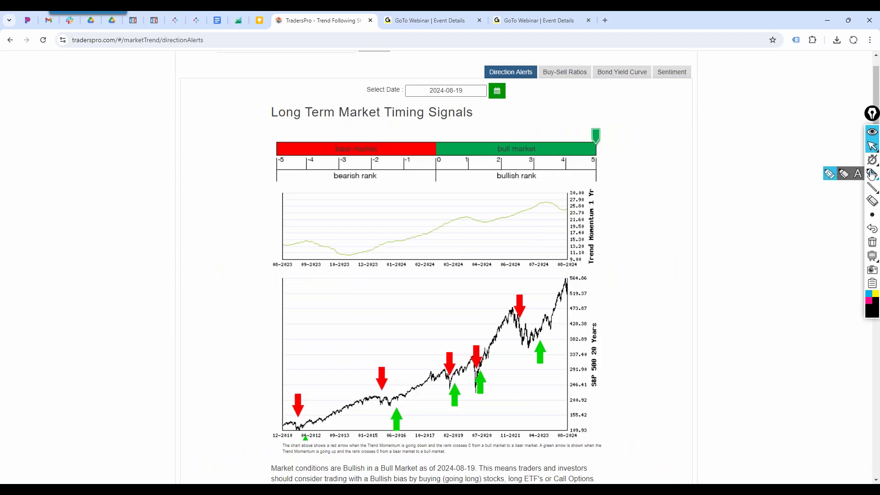
pyautogui.moveTo(543, 349); pyautogui.dragTo(571, 297)
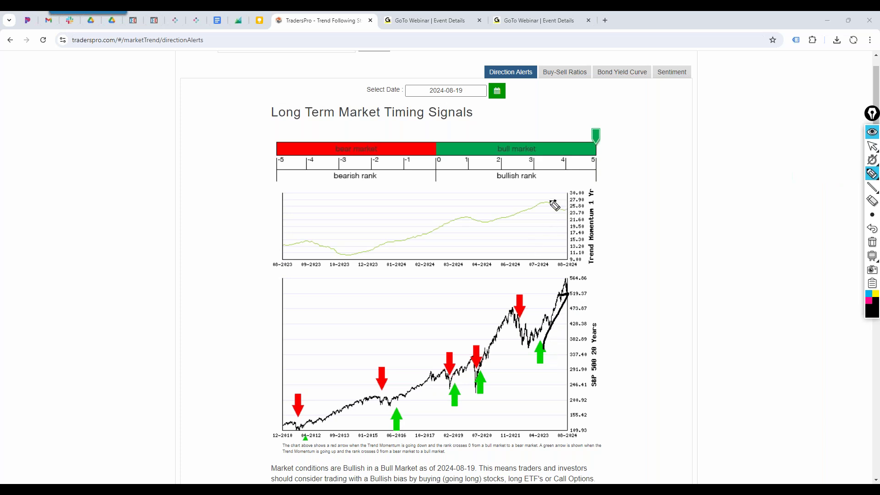
pyautogui.moveTo(555, 205)
pyautogui.mouseDown()
pyautogui.moveTo(550, 199)
pyautogui.moveTo(568, 209)
pyautogui.mouseUp()
pyautogui.click(871, 242)
pyautogui.click(871, 146)
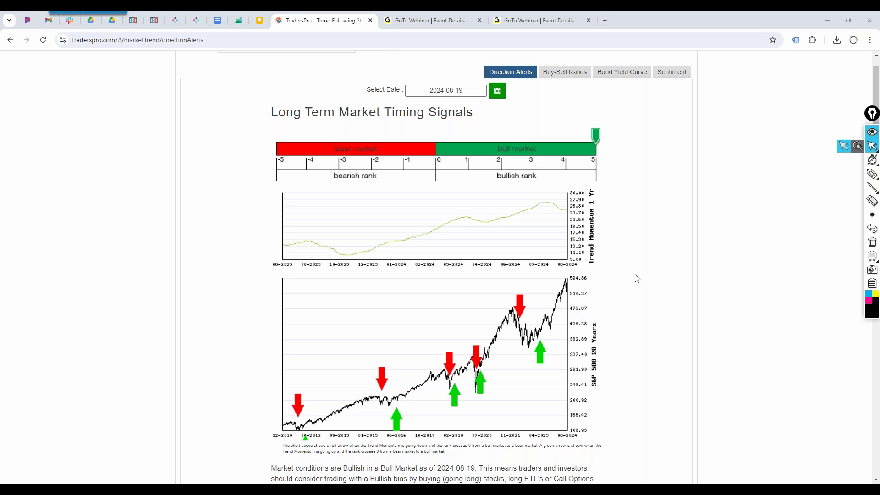
# Scroll to review the long-term timing signals at bullish rank 5.
pyautogui.scroll(1, 621, 262)
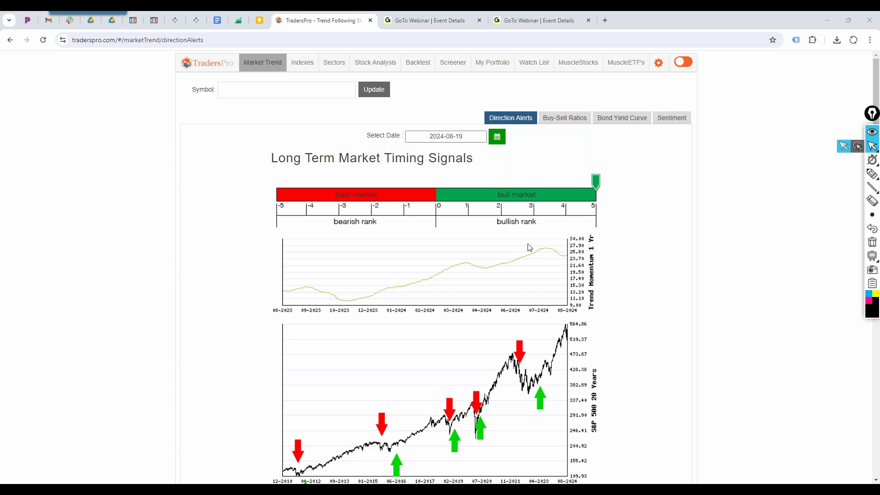
pyautogui.scroll(-1, 542, 186)
pyautogui.scroll(1, 543, 185)
pyautogui.click(864, 176)
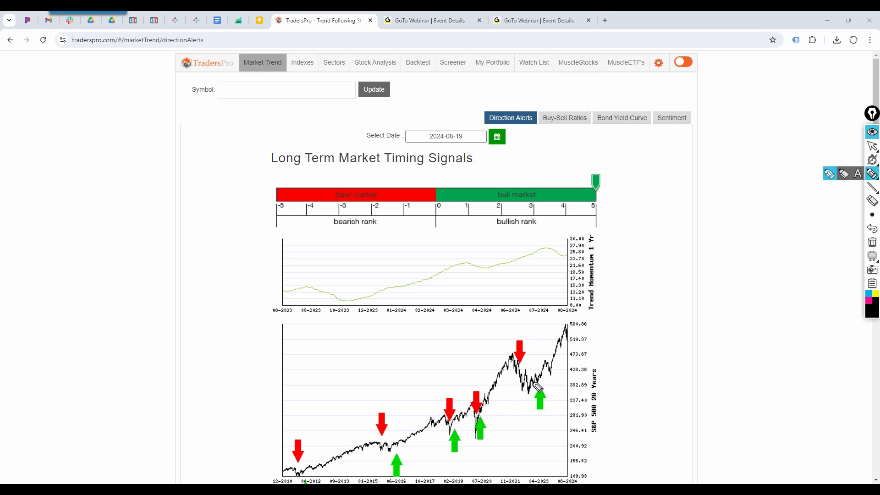
pyautogui.moveTo(539, 386)
pyautogui.mouseDown()
pyautogui.moveTo(521, 358)
pyautogui.moveTo(510, 365)
pyautogui.moveTo(541, 392)
pyautogui.mouseUp()
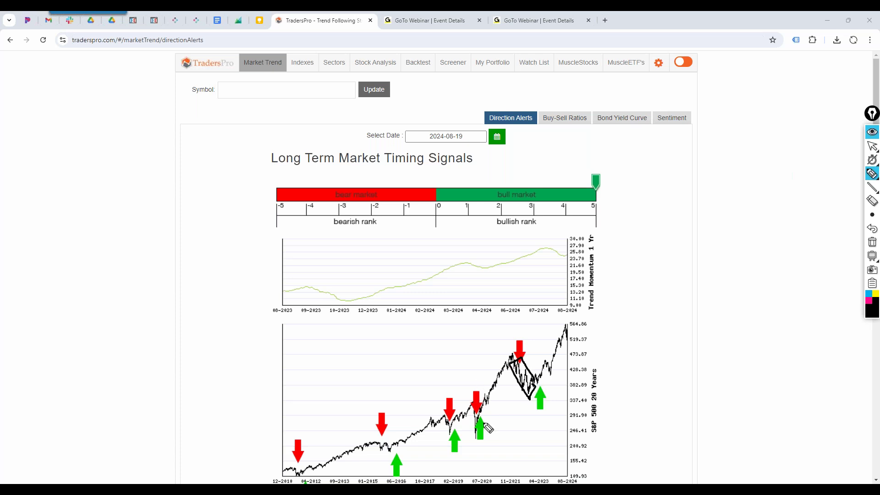
pyautogui.moveTo(486, 428)
pyautogui.mouseDown()
pyautogui.moveTo(475, 411)
pyautogui.moveTo(481, 429)
pyautogui.moveTo(442, 430)
pyautogui.mouseUp()
pyautogui.moveTo(394, 446)
pyautogui.mouseDown()
pyautogui.moveTo(384, 452)
pyautogui.moveTo(391, 442)
pyautogui.mouseUp()
pyautogui.moveTo(311, 473); pyautogui.dragTo(302, 469)
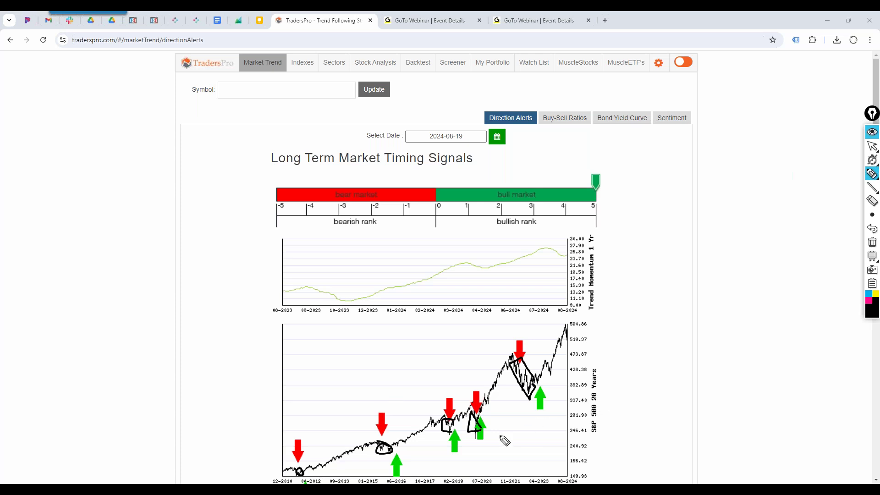
pyautogui.moveTo(543, 404)
pyautogui.mouseDown()
pyautogui.moveTo(532, 389)
pyautogui.moveTo(553, 395)
pyautogui.moveTo(589, 336)
pyautogui.moveTo(574, 330)
pyautogui.moveTo(553, 347)
pyautogui.mouseUp()
pyautogui.moveTo(527, 448); pyautogui.dragTo(606, 343)
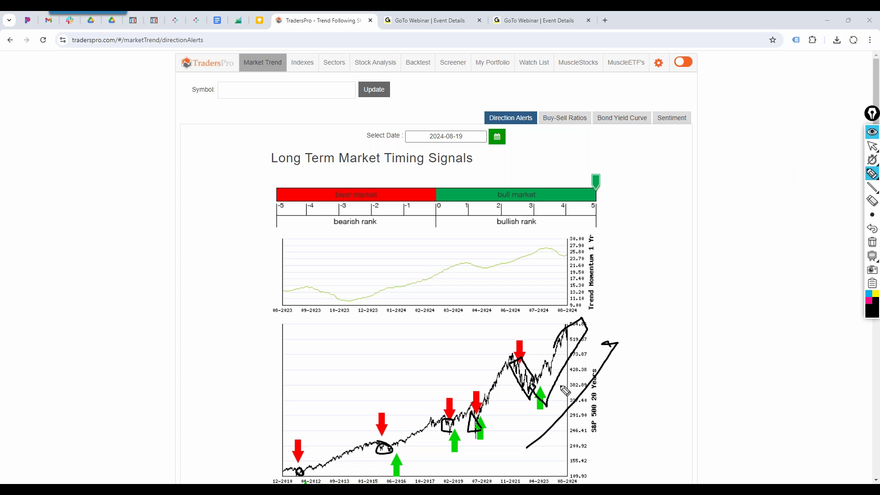
pyautogui.click(872, 242)
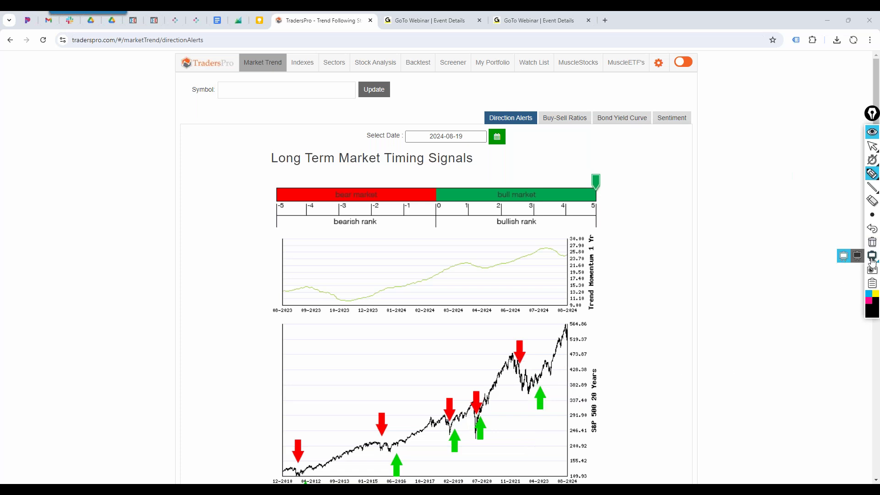
# Open the MuscleStocks NEW BUYS list and pick NVDA, priced $127.52 with a BUY signal.
pyautogui.click(872, 146)
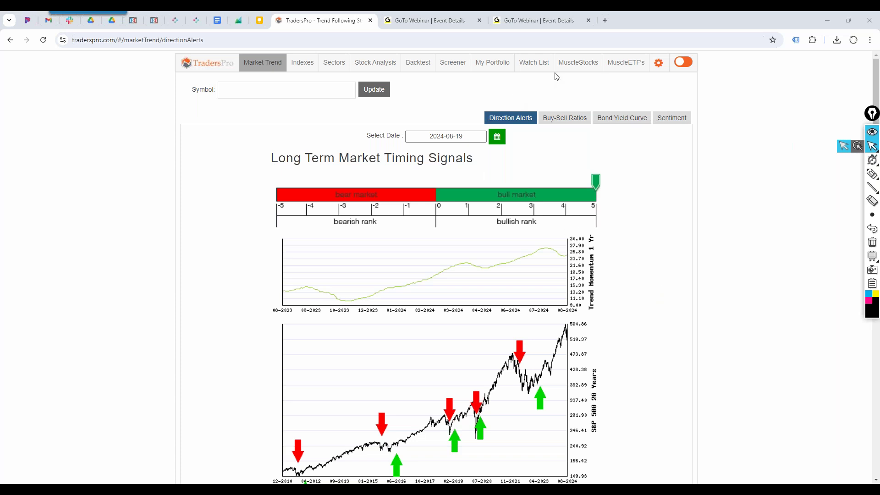
pyautogui.click(577, 62)
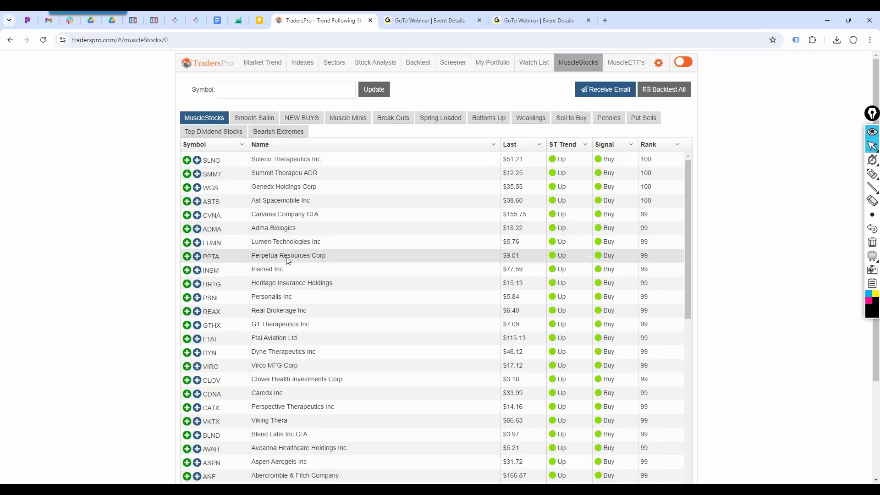
pyautogui.click(299, 119)
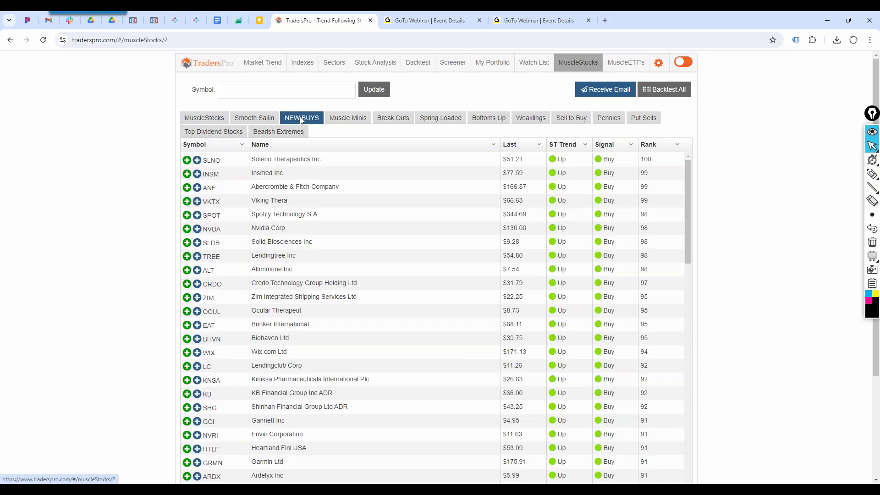
pyautogui.click(271, 226)
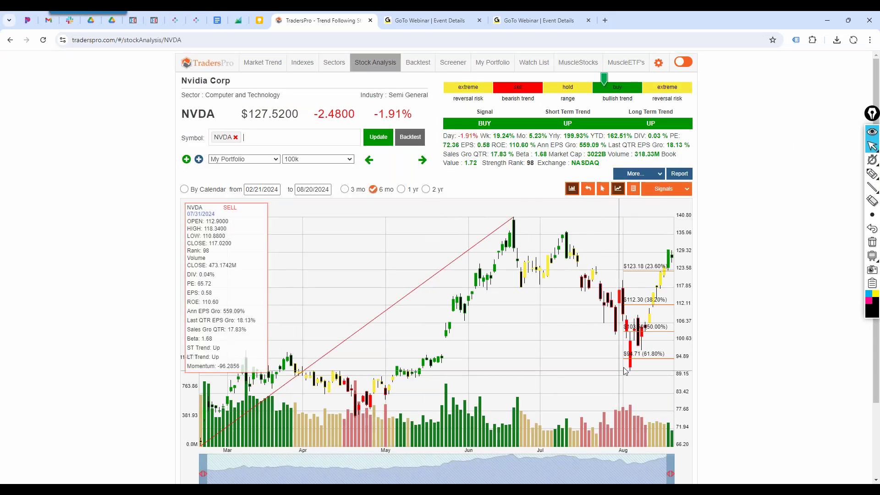
# Mark NVDA's $112.30 and $123.18 retracements, erase the ink, and load one year of data.
pyautogui.click(872, 173)
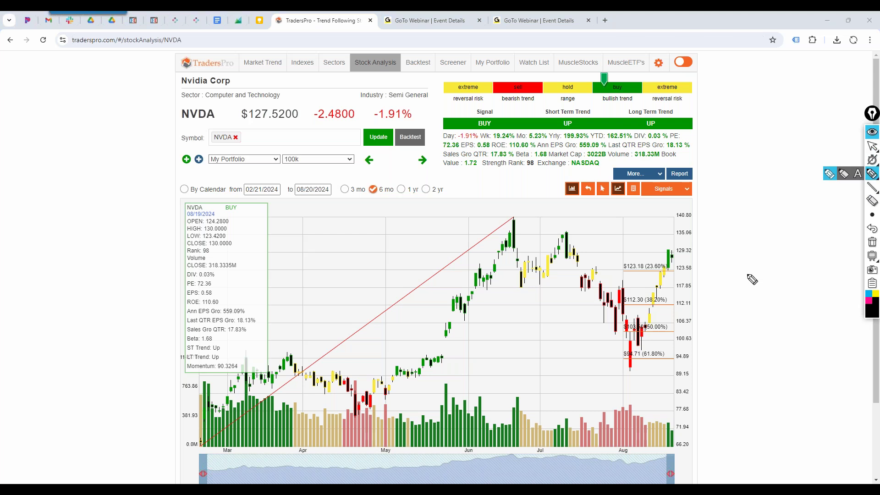
pyautogui.moveTo(653, 314)
pyautogui.mouseDown()
pyautogui.moveTo(641, 337)
pyautogui.moveTo(644, 328)
pyautogui.moveTo(662, 333)
pyautogui.moveTo(658, 349)
pyautogui.moveTo(663, 302)
pyautogui.mouseUp()
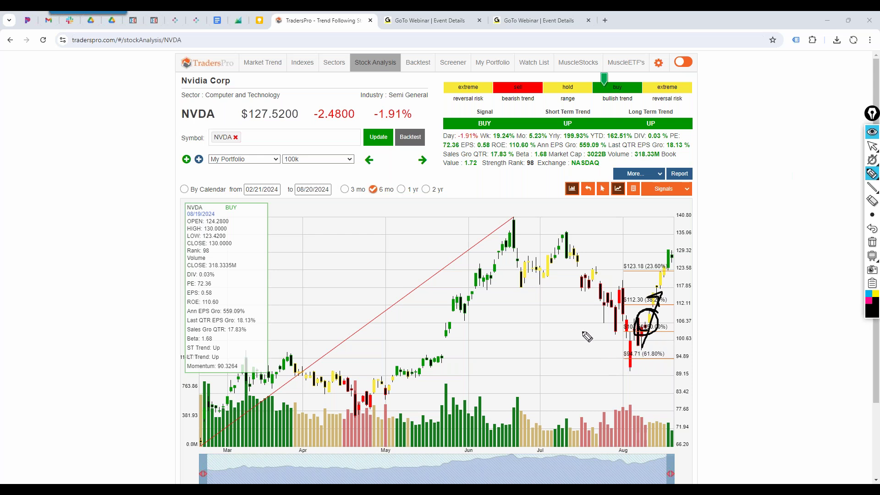
pyautogui.moveTo(583, 333)
pyautogui.mouseDown()
pyautogui.moveTo(639, 341)
pyautogui.moveTo(663, 290)
pyautogui.mouseUp()
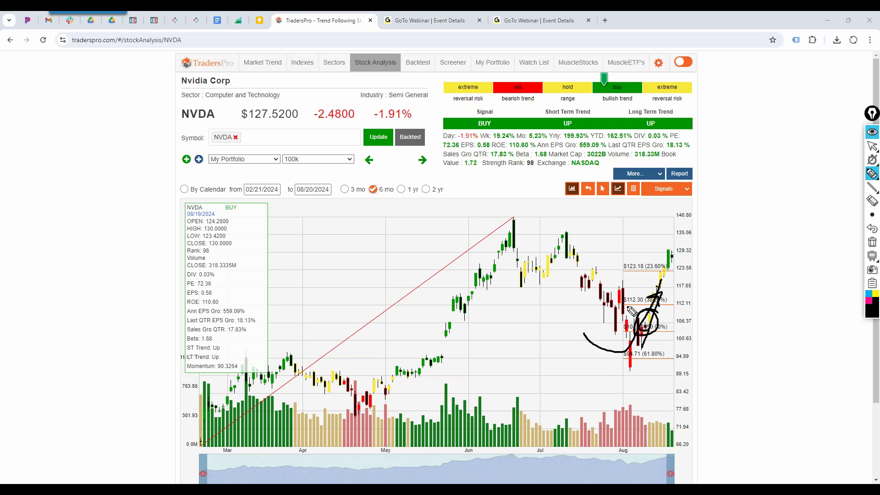
pyautogui.moveTo(622, 305); pyautogui.dragTo(672, 301)
pyautogui.moveTo(632, 274)
pyautogui.mouseDown()
pyautogui.moveTo(673, 273)
pyautogui.moveTo(669, 247)
pyautogui.moveTo(662, 270)
pyautogui.moveTo(683, 250)
pyautogui.mouseUp()
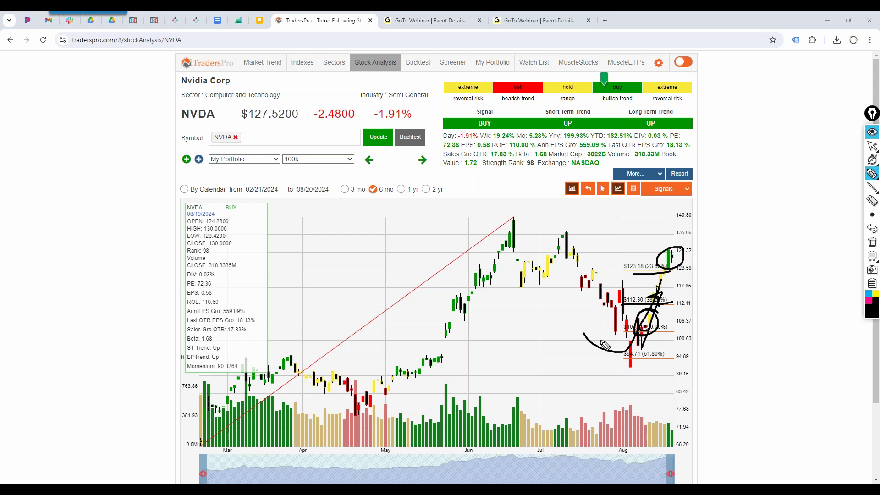
pyautogui.click(872, 242)
pyautogui.click(872, 146)
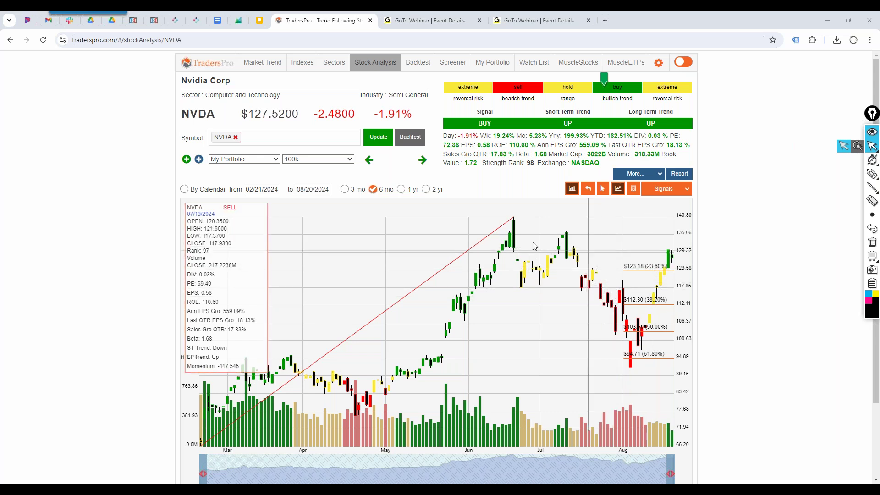
pyautogui.click(401, 190)
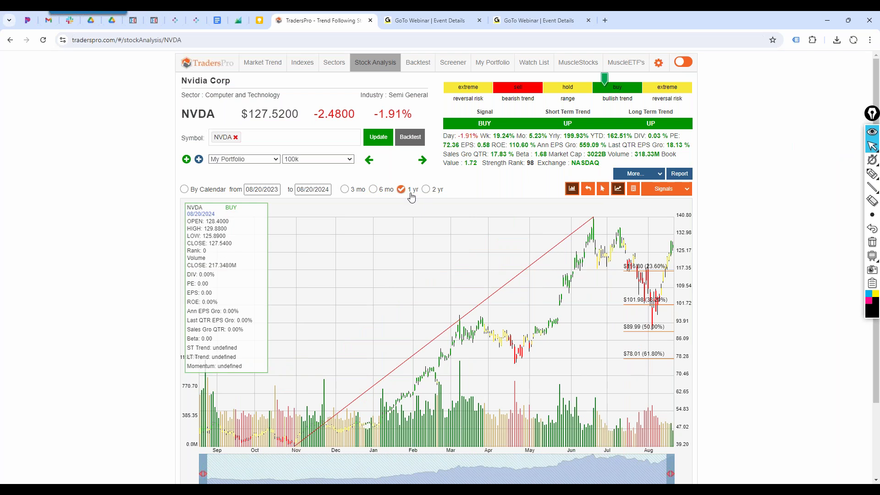
# View two years of NVDA data, sketch and clear marks, then narrow to six months.
pyautogui.click(425, 189)
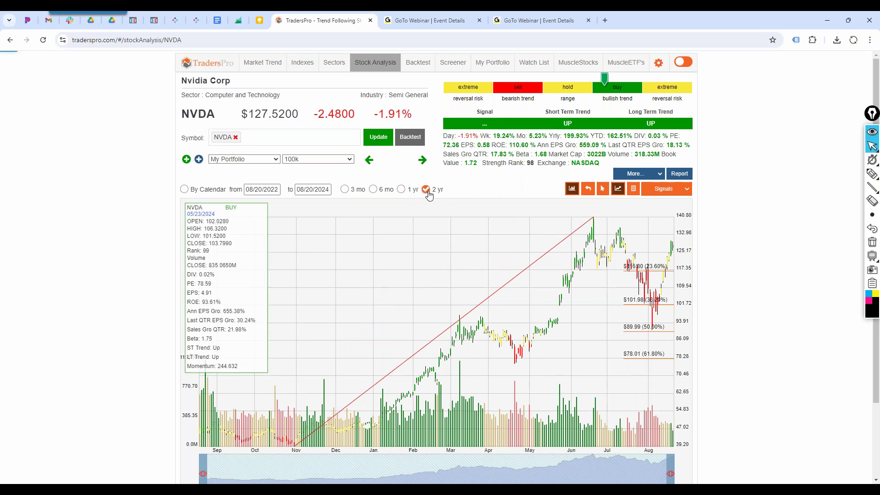
pyautogui.click(872, 174)
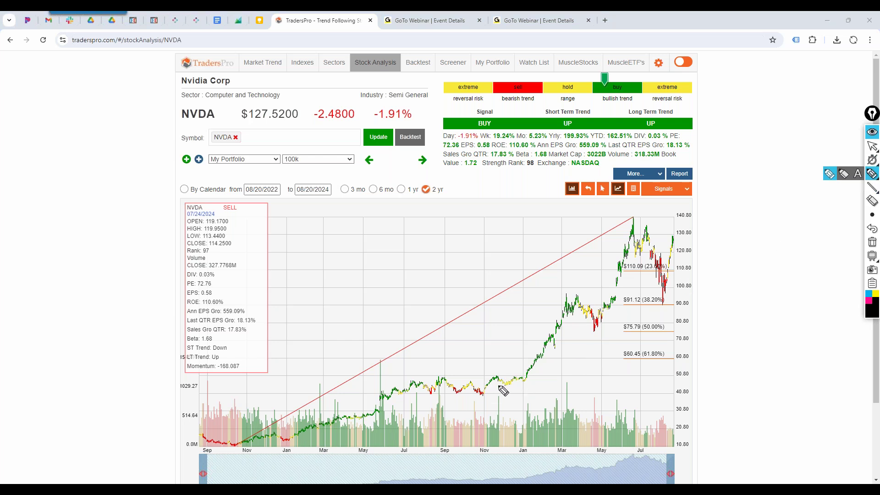
pyautogui.moveTo(533, 381)
pyautogui.mouseDown()
pyautogui.moveTo(589, 304)
pyautogui.moveTo(575, 285)
pyautogui.moveTo(522, 370)
pyautogui.moveTo(534, 381)
pyautogui.mouseUp()
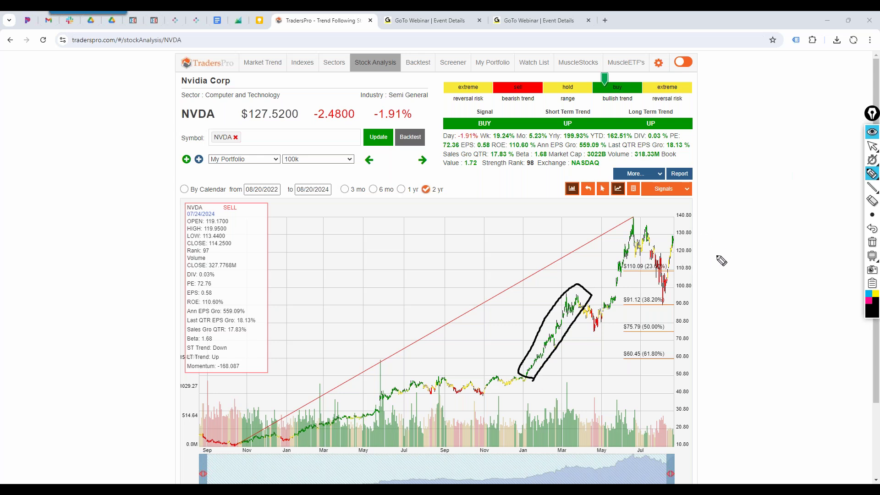
pyautogui.moveTo(672, 244)
pyautogui.mouseDown()
pyautogui.moveTo(654, 224)
pyautogui.moveTo(643, 242)
pyautogui.moveTo(649, 216)
pyautogui.mouseUp()
pyautogui.moveTo(645, 262)
pyautogui.mouseDown()
pyautogui.moveTo(646, 287)
pyautogui.moveTo(669, 293)
pyautogui.moveTo(679, 268)
pyautogui.moveTo(650, 257)
pyautogui.moveTo(662, 304)
pyautogui.moveTo(672, 252)
pyautogui.mouseUp()
pyautogui.click(872, 242)
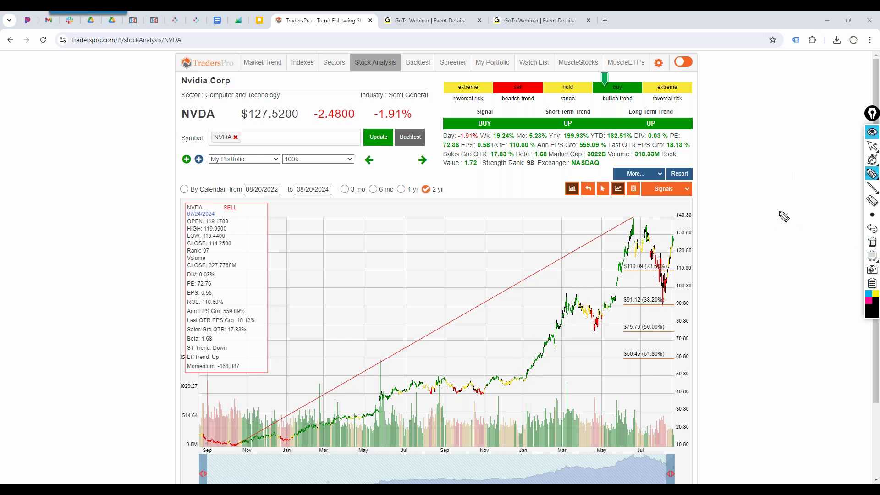
pyautogui.click(871, 146)
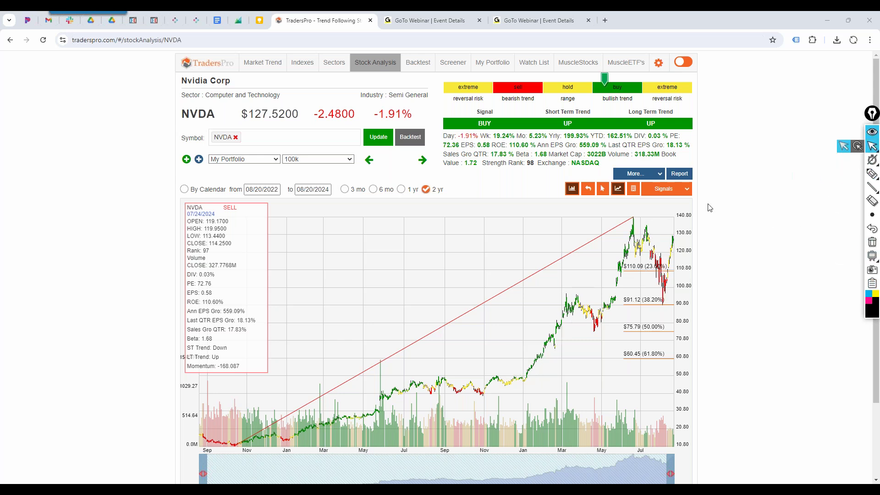
pyautogui.click(374, 190)
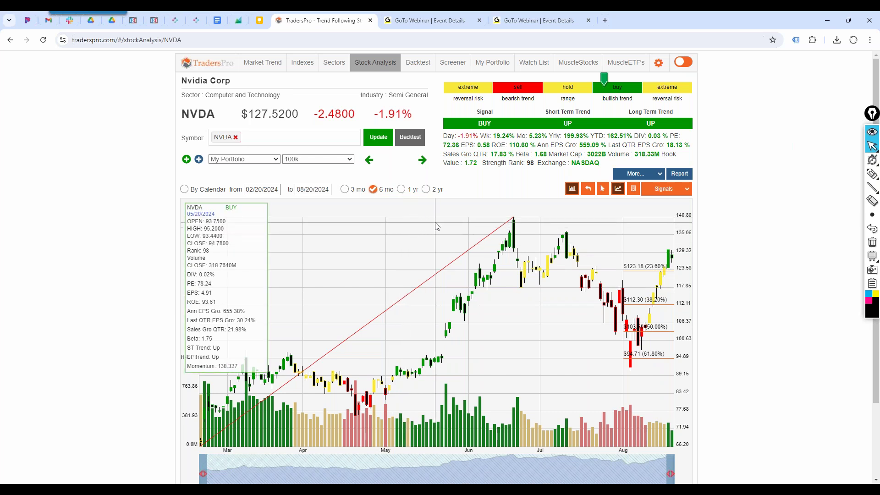
# Sketch pen marks over NVDA's July–August pullback and circle the latest candles near 129.32.
pyautogui.click(871, 174)
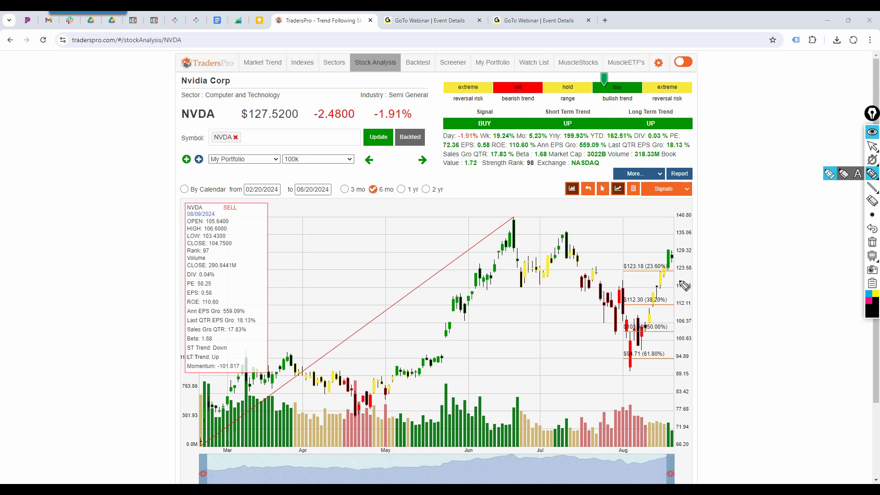
pyautogui.moveTo(676, 272)
pyautogui.mouseDown()
pyautogui.moveTo(531, 274)
pyautogui.moveTo(537, 365)
pyautogui.moveTo(688, 368)
pyautogui.moveTo(683, 271)
pyautogui.mouseUp()
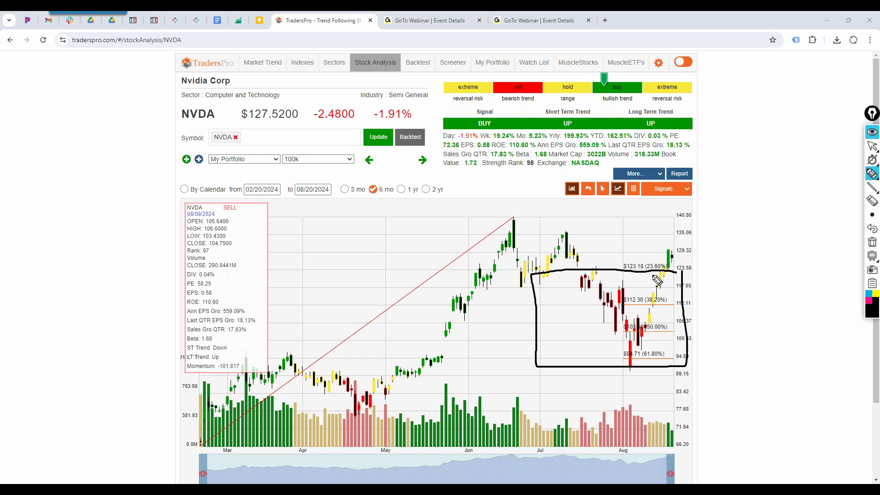
pyautogui.moveTo(579, 287)
pyautogui.mouseDown()
pyautogui.moveTo(642, 316)
pyautogui.moveTo(672, 277)
pyautogui.moveTo(614, 289)
pyautogui.moveTo(627, 346)
pyautogui.moveTo(623, 319)
pyautogui.moveTo(642, 321)
pyautogui.moveTo(589, 323)
pyautogui.moveTo(660, 336)
pyautogui.moveTo(642, 369)
pyautogui.moveTo(614, 312)
pyautogui.moveTo(618, 320)
pyautogui.moveTo(641, 321)
pyautogui.moveTo(609, 291)
pyautogui.moveTo(585, 293)
pyautogui.moveTo(638, 303)
pyautogui.mouseUp()
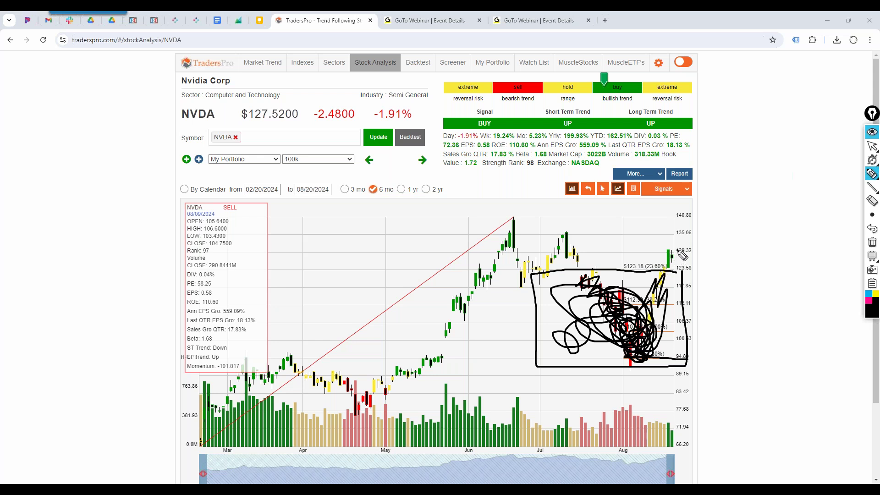
pyautogui.moveTo(678, 251); pyautogui.dragTo(672, 257)
# Clear the old pen drawings, sketch new strokes over the NVDA chart, then clear those too.
pyautogui.click(872, 242)
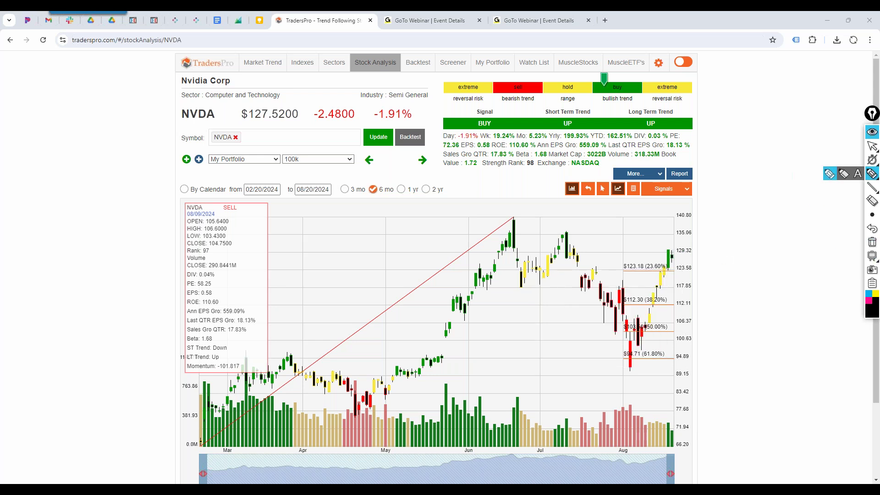
pyautogui.click(872, 146)
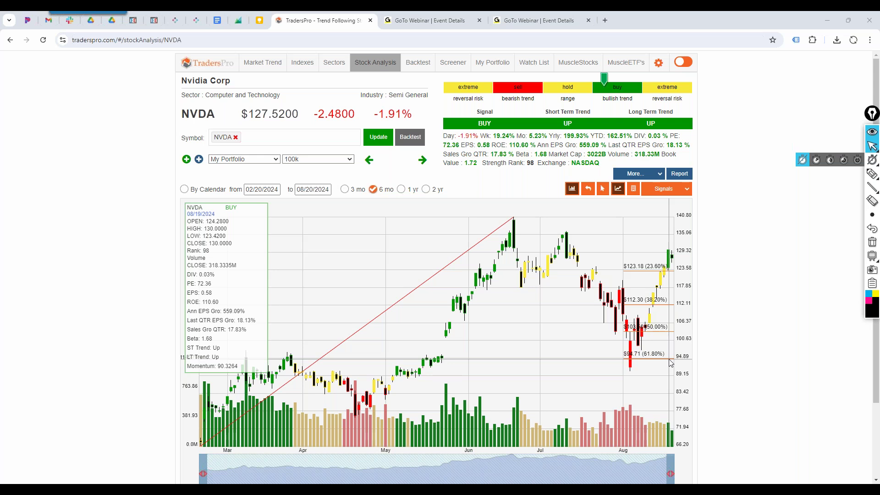
pyautogui.click(872, 173)
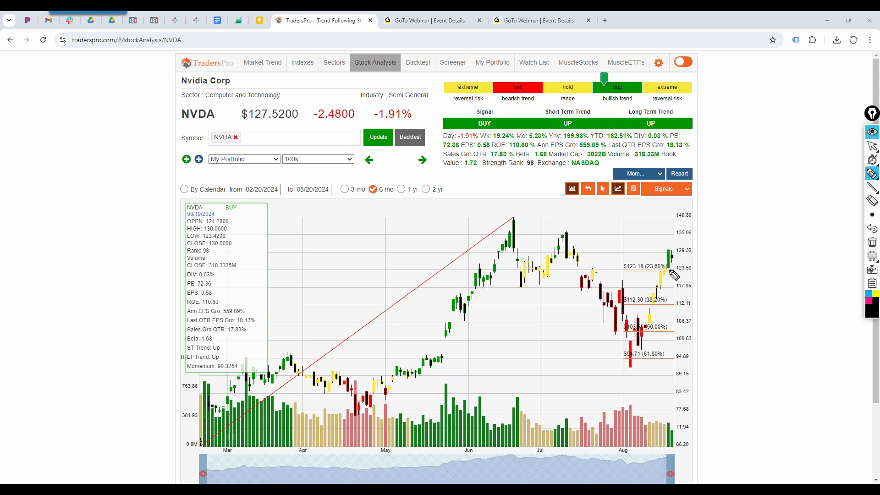
pyautogui.moveTo(671, 272)
pyautogui.mouseDown()
pyautogui.moveTo(632, 335)
pyautogui.moveTo(631, 362)
pyautogui.moveTo(673, 280)
pyautogui.mouseUp()
pyautogui.moveTo(647, 316); pyautogui.dragTo(667, 260)
pyautogui.moveTo(876, 260)
pyautogui.click(872, 242)
# Circle the latest candles with an arrow and horizontal line, then begin an NVDA purchase.
pyautogui.moveTo(660, 265)
pyautogui.mouseDown()
pyautogui.moveTo(672, 246)
pyautogui.moveTo(674, 259)
pyautogui.moveTo(682, 247)
pyautogui.moveTo(693, 204)
pyautogui.mouseUp()
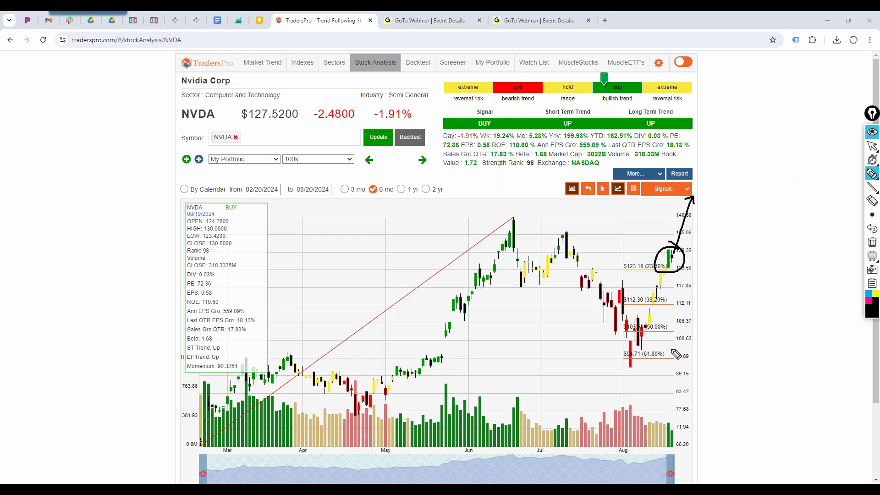
pyautogui.moveTo(672, 255)
pyautogui.mouseDown()
pyautogui.moveTo(719, 358)
pyautogui.moveTo(723, 350)
pyautogui.mouseUp()
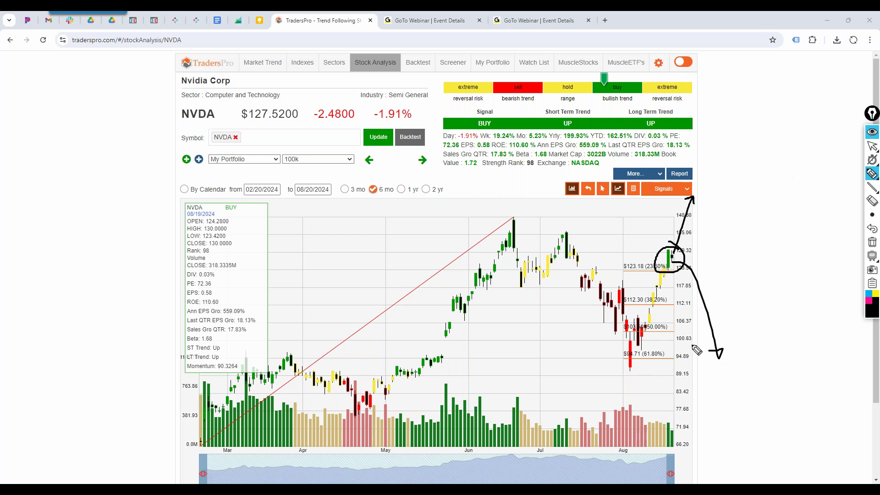
pyautogui.moveTo(648, 281); pyautogui.dragTo(707, 277)
pyautogui.moveTo(872, 256)
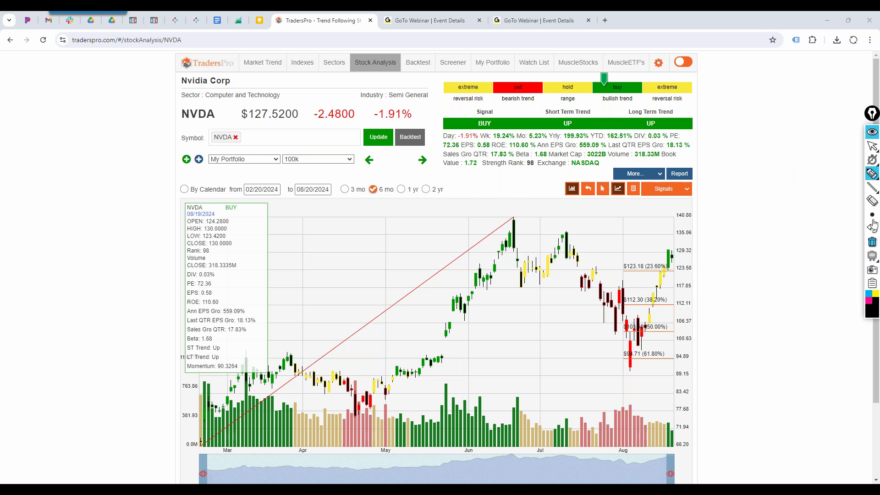
pyautogui.click(872, 146)
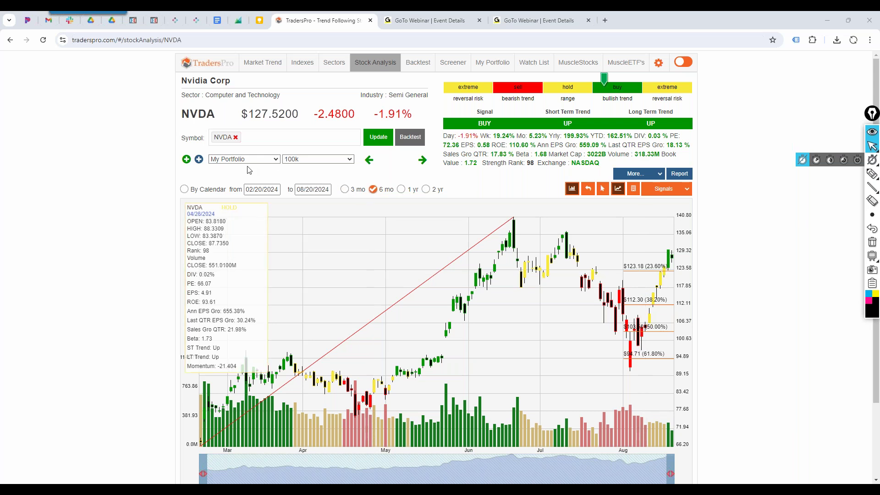
pyautogui.click(200, 161)
# Choose the 100k portfolio and set Number of Shares to 16.
pyautogui.click(412, 154)
pyautogui.click(448, 181)
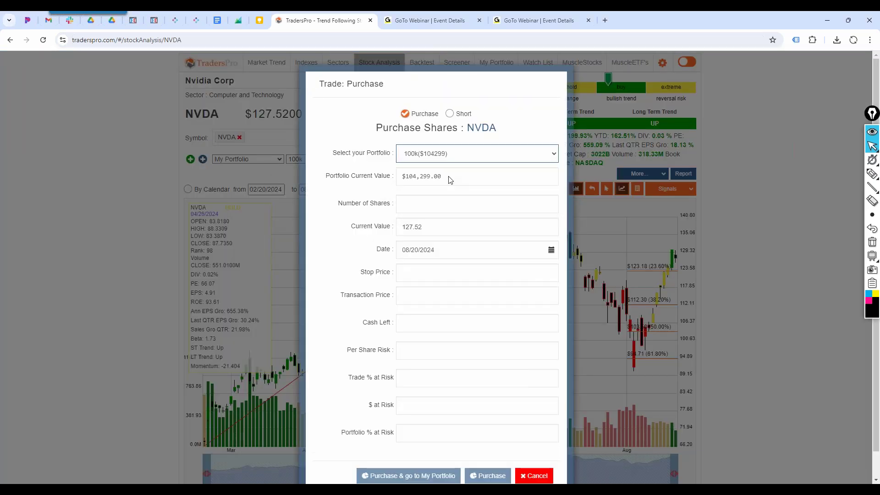
pyautogui.click(417, 204)
pyautogui.write('10')
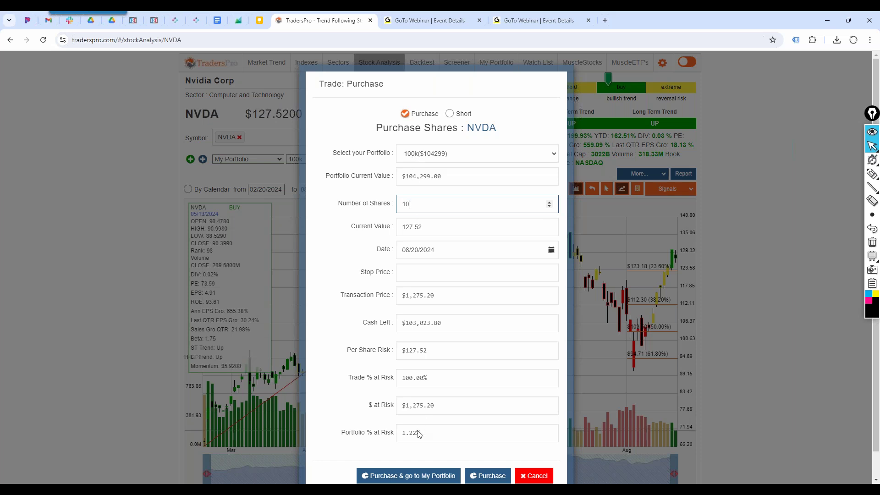
pyautogui.click(391, 207)
pyautogui.press('Up')
pyautogui.press('Up')
pyautogui.press('Up')
pyautogui.press('Up')
pyautogui.press('Up')
pyautogui.press('Up')
pyautogui.press('Up')
pyautogui.press('Up')
pyautogui.write('16')
# Circle the 1.96% Portfolio % at Risk with the pen and write a 2–2.5% target beside it.
pyautogui.click(872, 173)
pyautogui.moveTo(415, 420)
pyautogui.mouseDown()
pyautogui.moveTo(380, 416)
pyautogui.moveTo(339, 448)
pyautogui.moveTo(448, 447)
pyautogui.moveTo(434, 425)
pyautogui.moveTo(411, 422)
pyautogui.mouseUp()
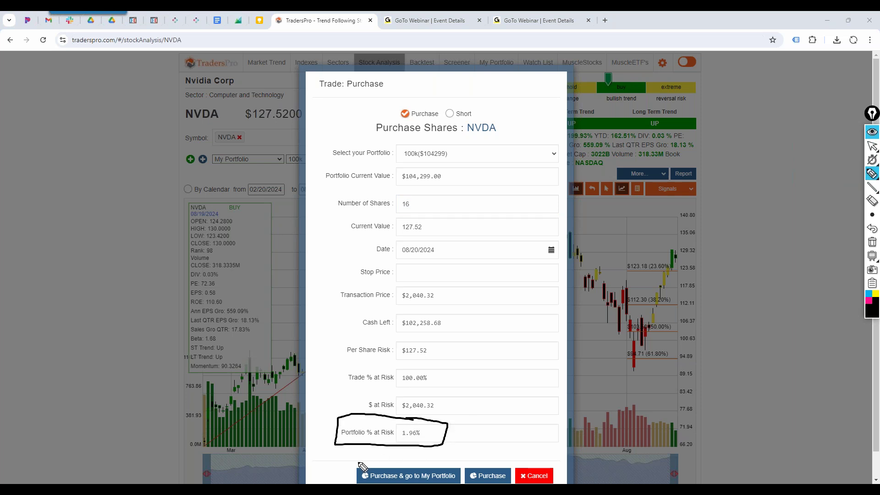
pyautogui.moveTo(359, 462)
pyautogui.mouseDown()
pyautogui.moveTo(397, 440)
pyautogui.moveTo(385, 441)
pyautogui.mouseUp()
pyautogui.moveTo(462, 431)
pyautogui.mouseDown()
pyautogui.moveTo(472, 443)
pyautogui.moveTo(519, 443)
pyautogui.moveTo(527, 434)
pyautogui.moveTo(533, 442)
pyautogui.moveTo(522, 450)
pyautogui.mouseUp()
pyautogui.click(512, 442)
# Finish and box the '2–2.5%' note, then erase all pen markup from the purchase form.
pyautogui.click(536, 440)
pyautogui.moveTo(518, 455); pyautogui.dragTo(527, 454)
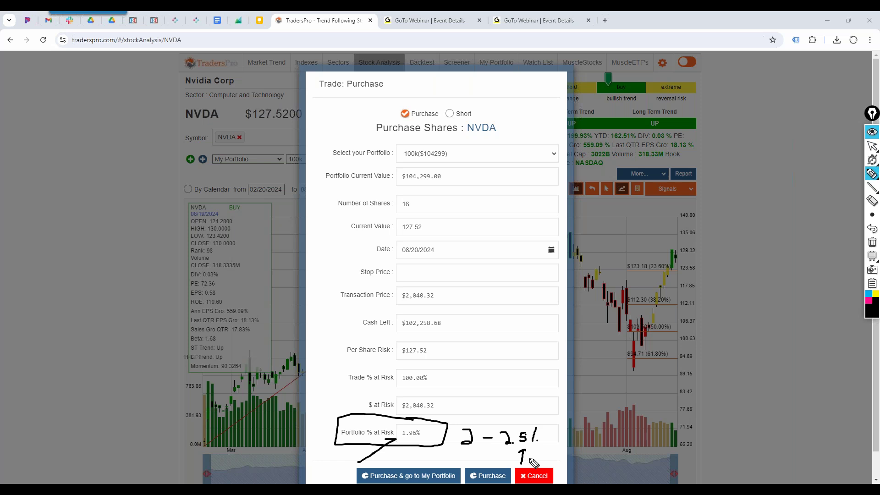
pyautogui.moveTo(542, 421)
pyautogui.mouseDown()
pyautogui.moveTo(485, 420)
pyautogui.moveTo(450, 447)
pyautogui.moveTo(530, 455)
pyautogui.mouseUp()
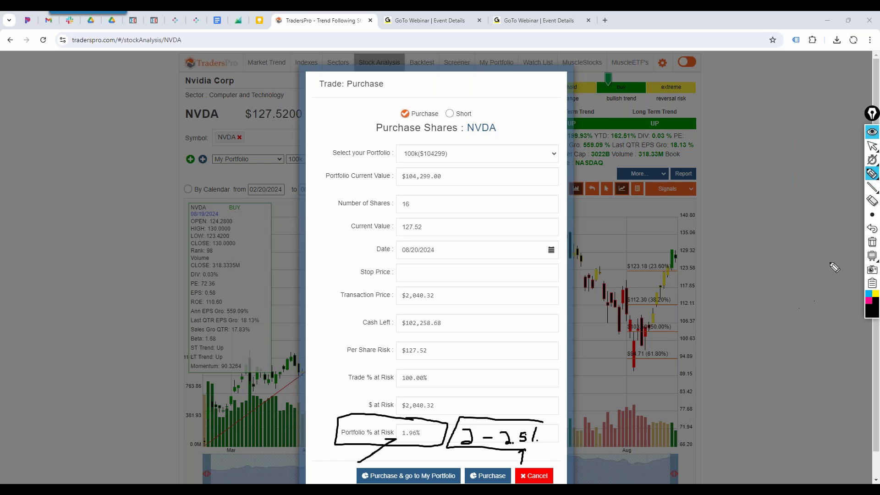
pyautogui.click(872, 241)
pyautogui.click(873, 147)
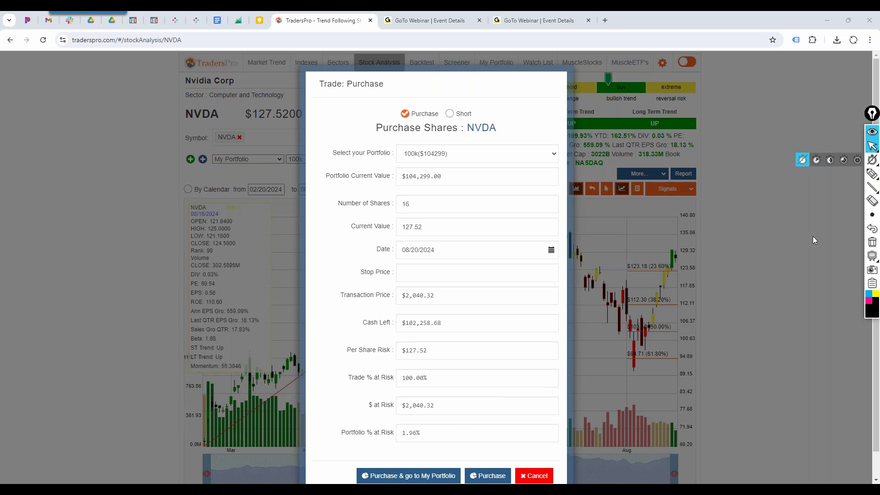
# Underline NVDA, the 100k portfolio and 16 shares, circle the $2,040.32 at risk, then clear the ink.
pyautogui.click(872, 173)
pyautogui.moveTo(399, 209); pyautogui.dragTo(408, 209)
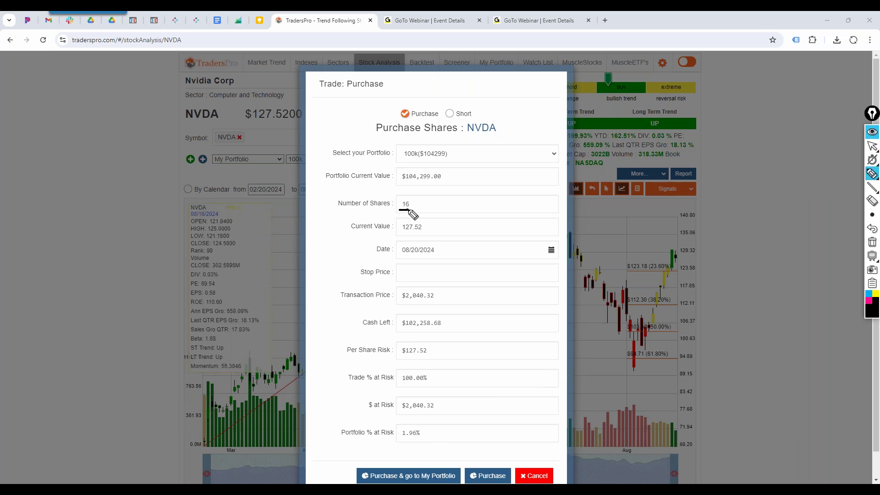
pyautogui.moveTo(505, 141)
pyautogui.mouseDown()
pyautogui.moveTo(462, 141)
pyautogui.moveTo(410, 162)
pyautogui.mouseUp()
pyautogui.moveTo(457, 399)
pyautogui.mouseDown()
pyautogui.moveTo(387, 395)
pyautogui.moveTo(356, 407)
pyautogui.moveTo(411, 417)
pyautogui.moveTo(440, 396)
pyautogui.moveTo(412, 411)
pyautogui.mouseUp()
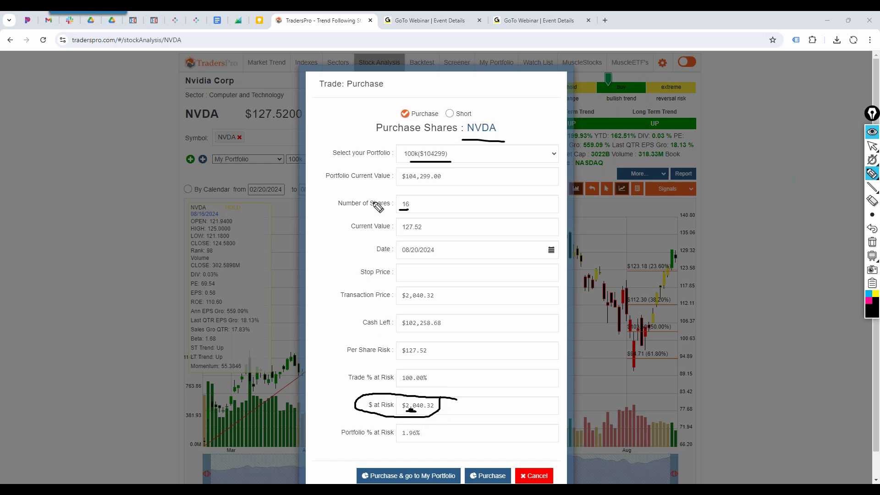
pyautogui.moveTo(486, 415); pyautogui.dragTo(449, 412)
pyautogui.moveTo(397, 212); pyautogui.dragTo(408, 211)
pyautogui.moveTo(427, 412)
pyautogui.mouseDown()
pyautogui.moveTo(451, 414)
pyautogui.moveTo(408, 413)
pyautogui.moveTo(456, 414)
pyautogui.mouseUp()
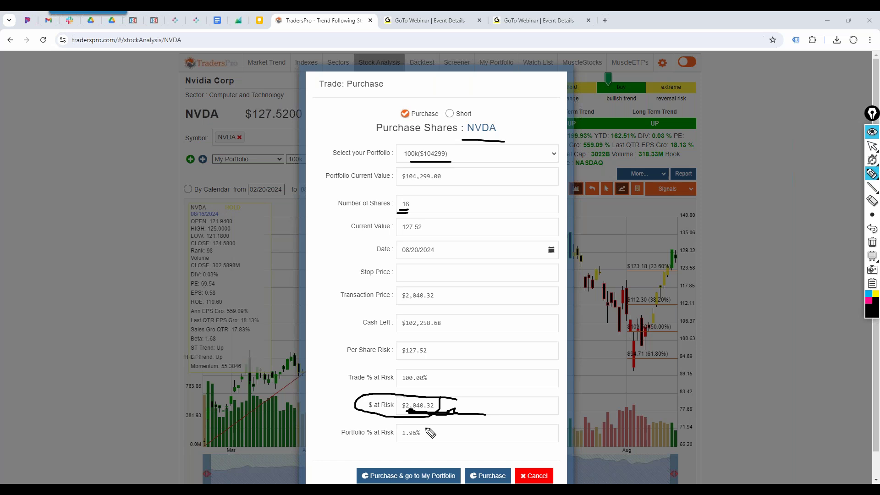
pyautogui.click(872, 243)
# Replace 16 with 100 in Number of Shares and highlight the resulting $12,752.00 at risk.
pyautogui.click(872, 146)
pyautogui.moveTo(426, 204); pyautogui.dragTo(394, 208)
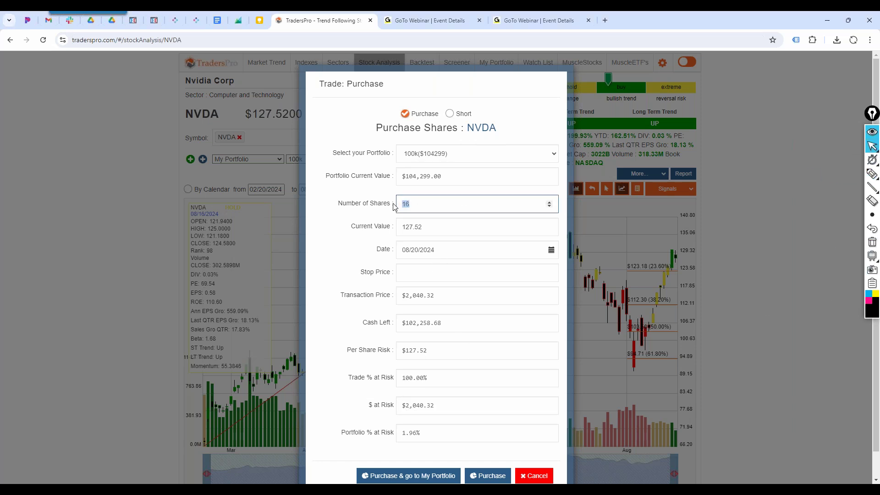
pyautogui.write('100')
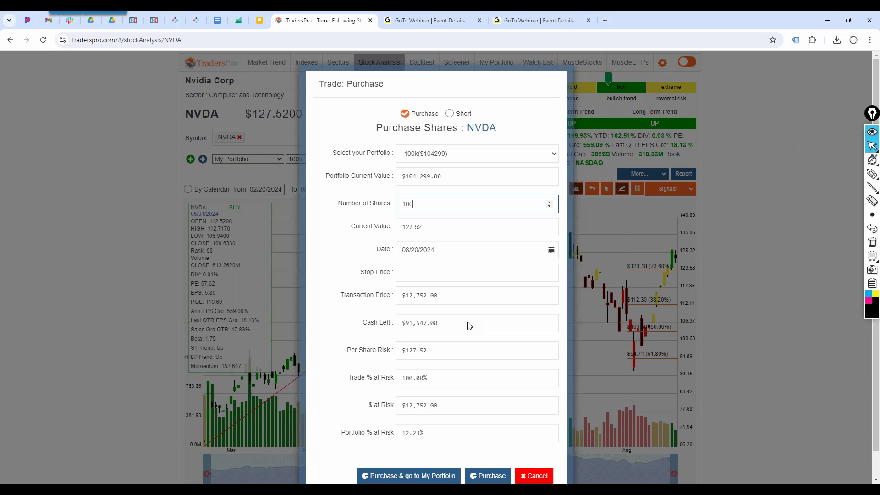
pyautogui.moveTo(403, 406); pyautogui.dragTo(428, 406)
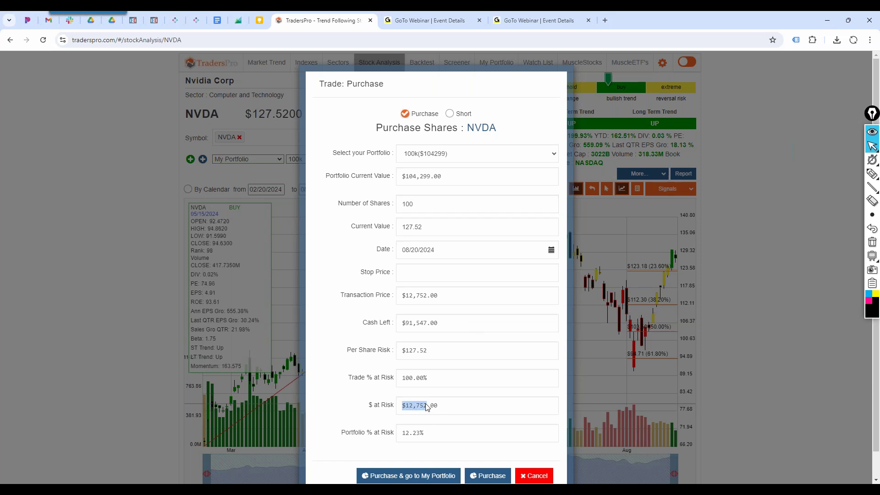
pyautogui.click(448, 411)
pyautogui.moveTo(438, 405); pyautogui.dragTo(401, 408)
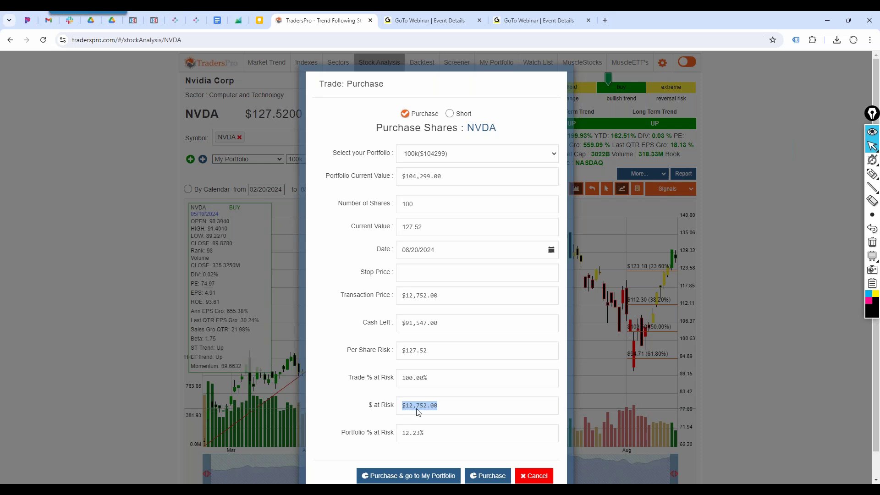
pyautogui.moveTo(417, 433); pyautogui.dragTo(405, 435)
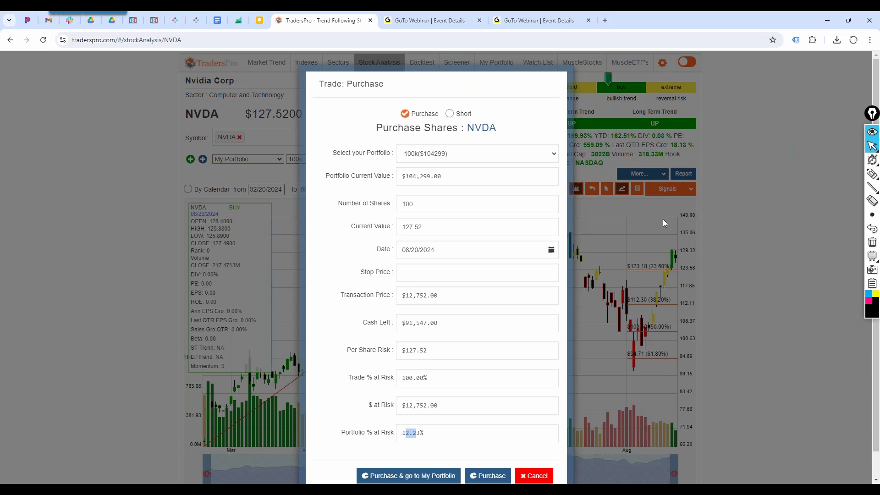
pyautogui.moveTo(438, 406); pyautogui.dragTo(428, 412)
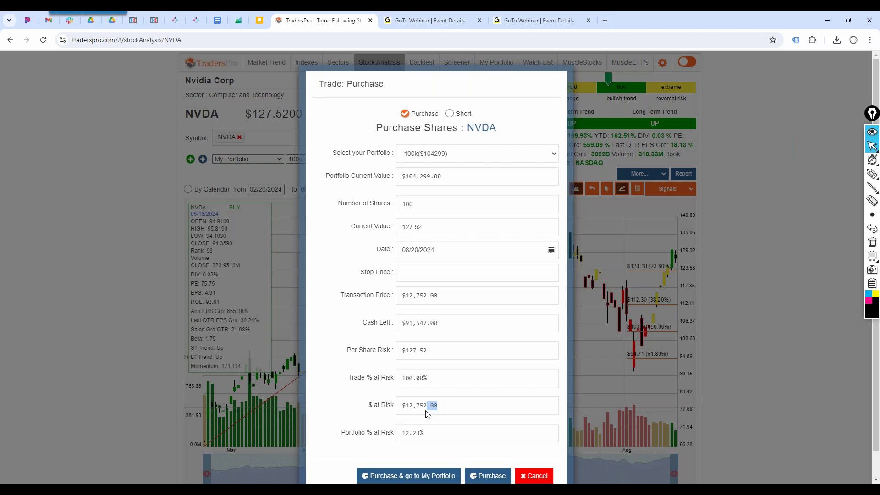
pyautogui.moveTo(402, 405); pyautogui.dragTo(433, 405)
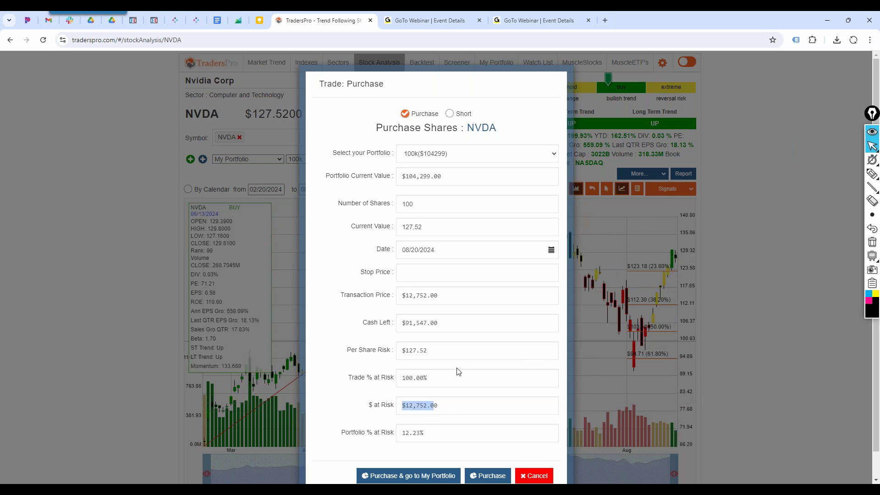
pyautogui.moveTo(441, 410); pyautogui.dragTo(406, 411)
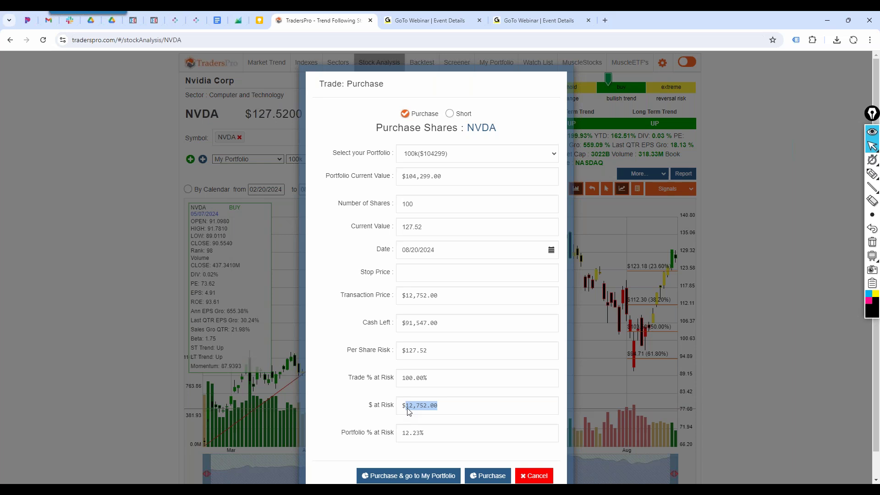
pyautogui.click(407, 411)
pyautogui.moveTo(405, 410); pyautogui.dragTo(425, 411)
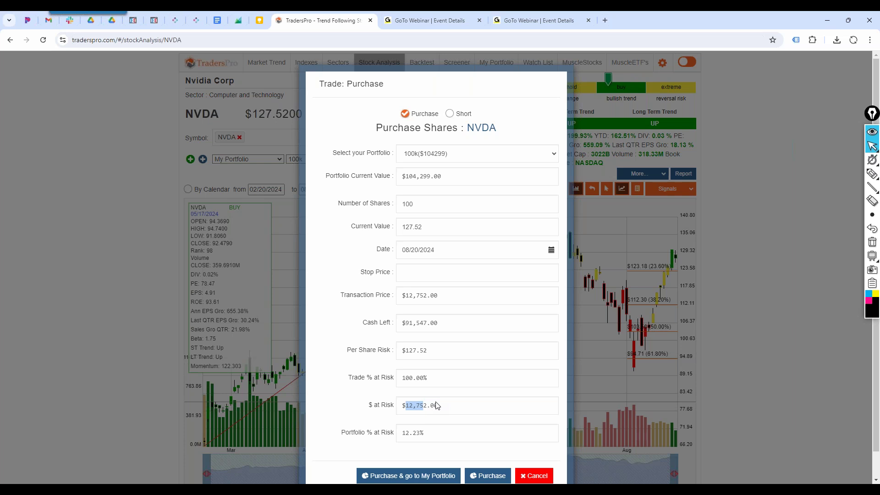
pyautogui.moveTo(437, 405); pyautogui.dragTo(405, 406)
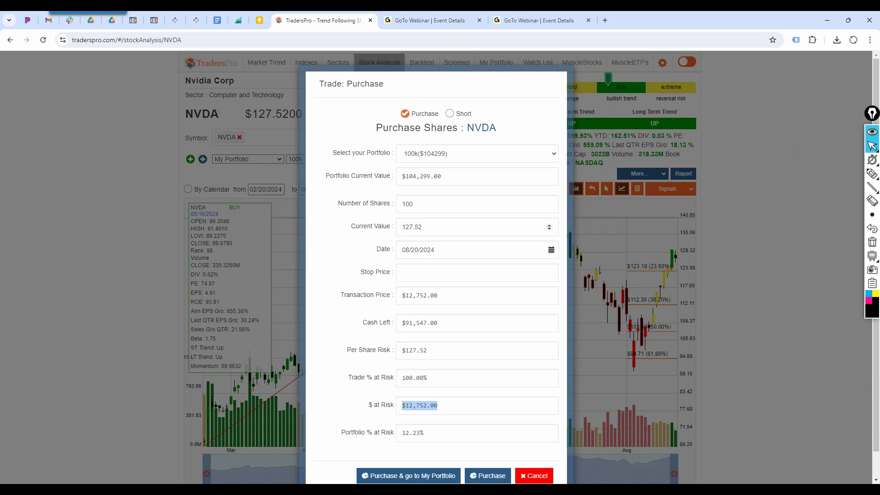
pyautogui.click(393, 208)
# Enter 16 shares, sketch lines and circle $123.18 on the NVDA chart, then erase the marks.
pyautogui.write('16')
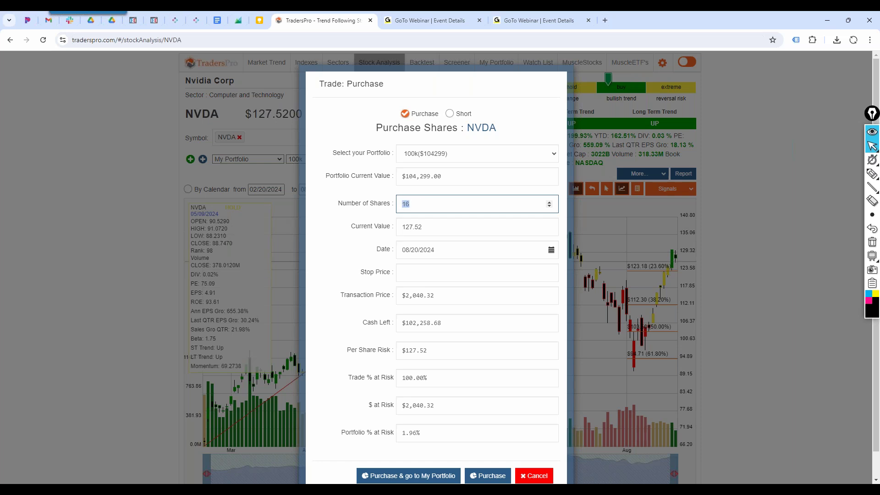
pyautogui.click(464, 272)
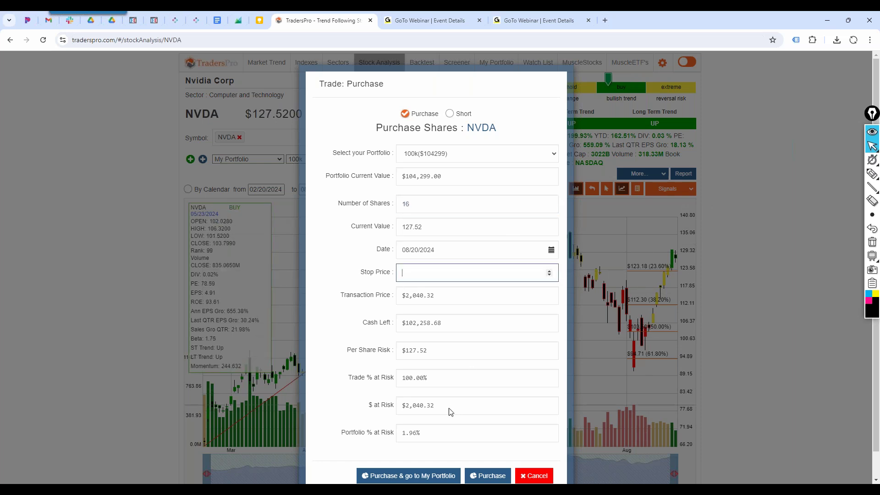
pyautogui.click(872, 173)
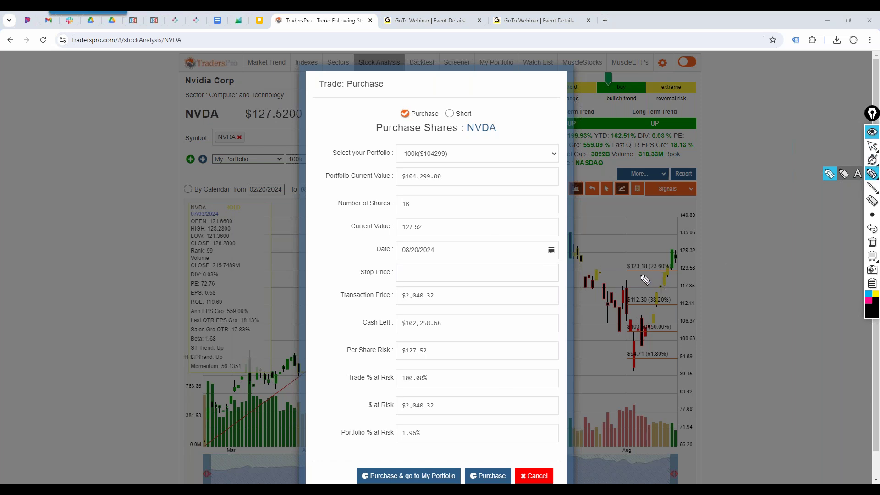
pyautogui.moveTo(636, 274)
pyautogui.mouseDown()
pyautogui.moveTo(683, 273)
pyautogui.moveTo(692, 225)
pyautogui.moveTo(704, 219)
pyautogui.mouseUp()
pyautogui.moveTo(679, 257)
pyautogui.mouseDown()
pyautogui.moveTo(701, 375)
pyautogui.moveTo(708, 359)
pyautogui.moveTo(690, 376)
pyautogui.moveTo(700, 375)
pyautogui.mouseUp()
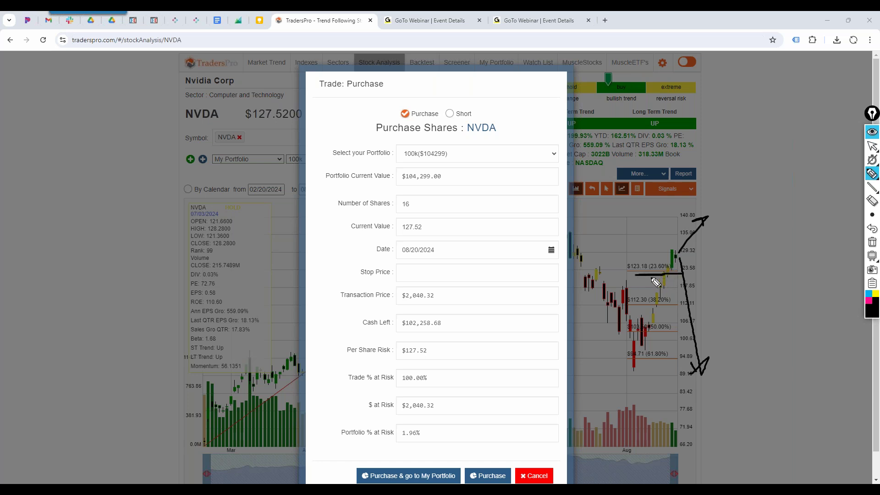
pyautogui.moveTo(640, 278)
pyautogui.mouseDown()
pyautogui.moveTo(639, 257)
pyautogui.moveTo(616, 270)
pyautogui.moveTo(655, 277)
pyautogui.moveTo(650, 259)
pyautogui.mouseUp()
pyautogui.click(871, 245)
# Set the purchase Stop Price to 123.
pyautogui.click(872, 146)
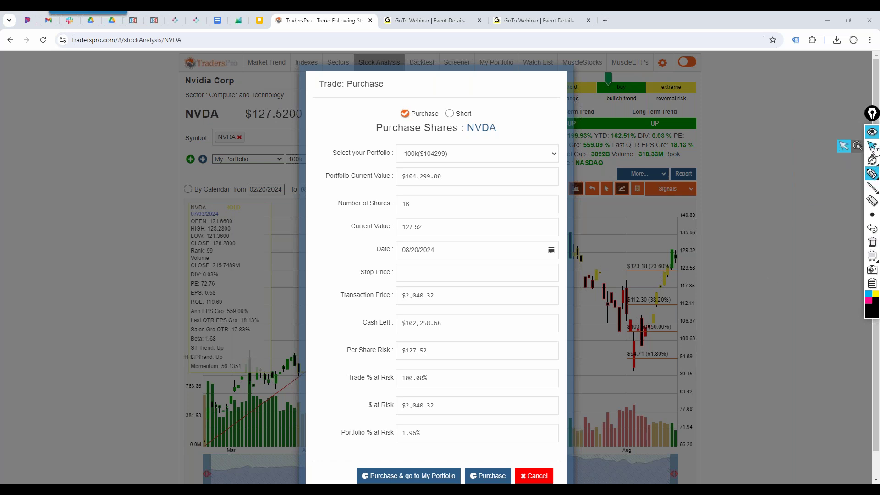
pyautogui.click(422, 272)
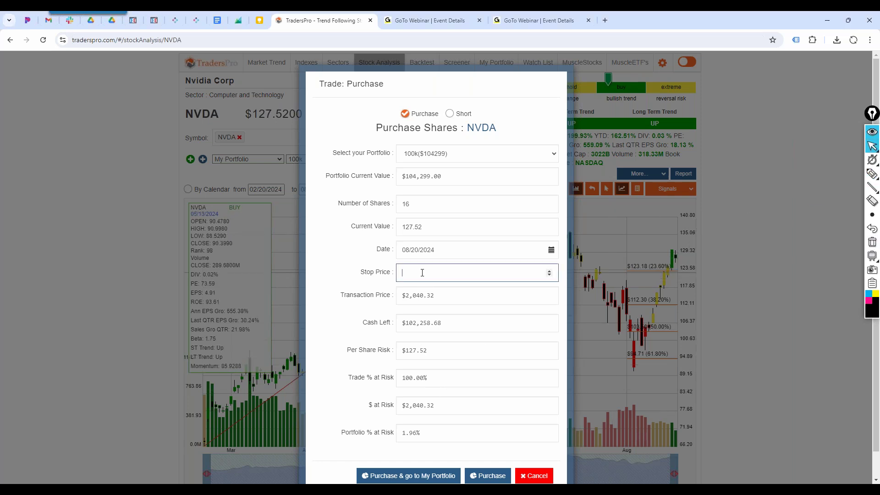
pyautogui.write('123')
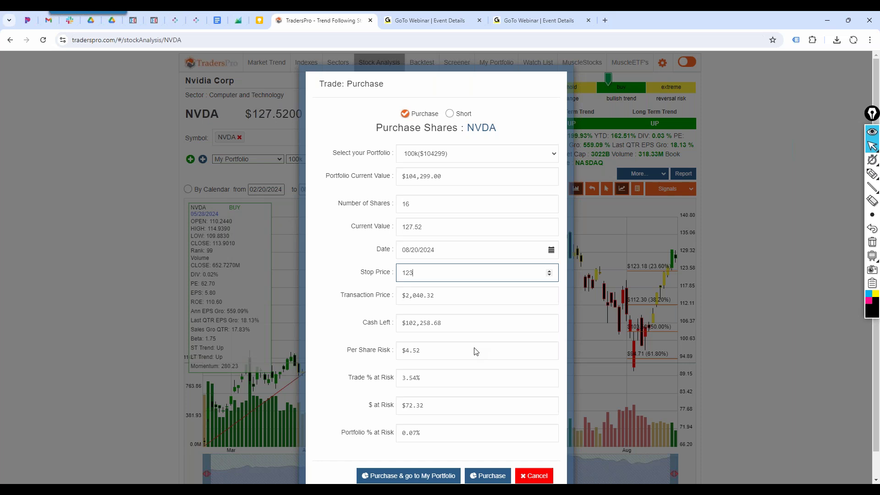
# Mark the 123 stop level beside the latest NVDA candles, then erase the marks.
pyautogui.click(872, 173)
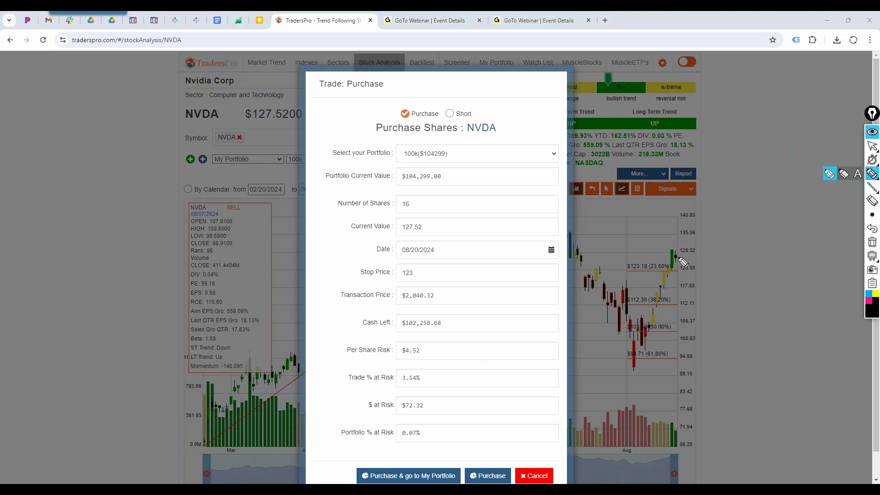
pyautogui.moveTo(648, 271); pyautogui.dragTo(676, 272)
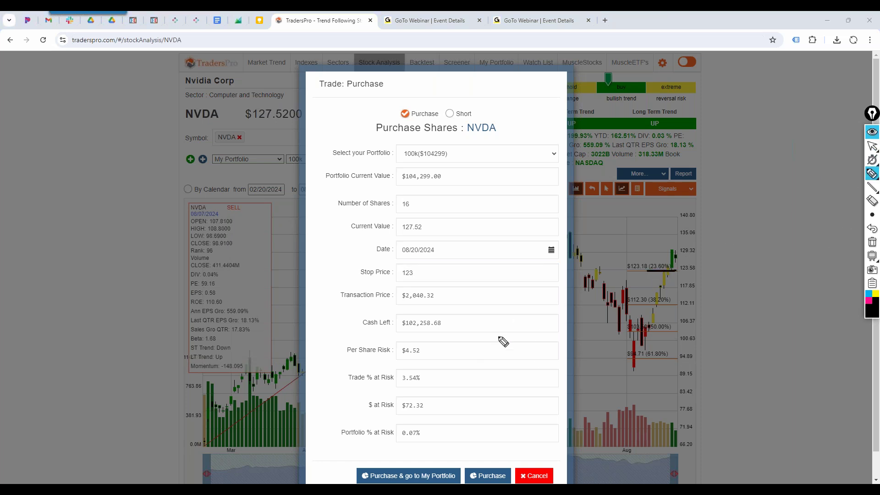
pyautogui.moveTo(676, 252); pyautogui.dragTo(681, 283)
pyautogui.click(872, 242)
pyautogui.click(872, 145)
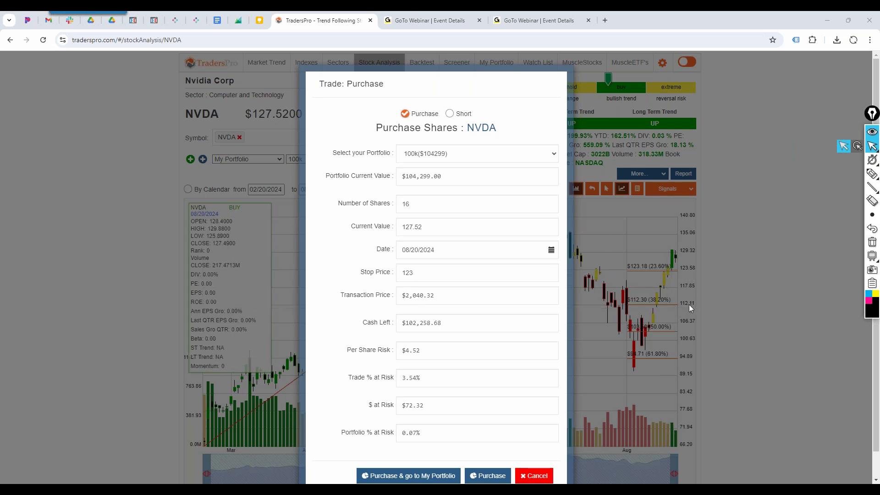
# Change the stop price to 112 and point a pen arrow at Portfolio % at Risk.
pyautogui.moveTo(426, 271); pyautogui.dragTo(400, 273)
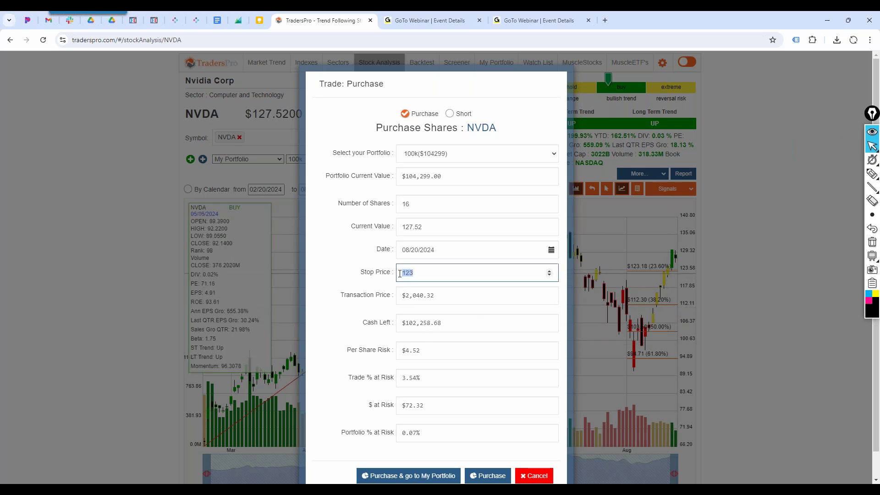
pyautogui.write('112')
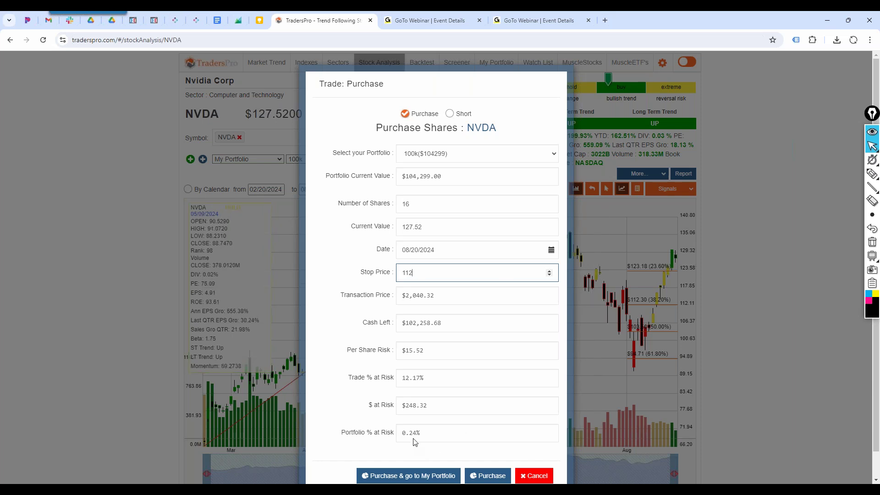
pyautogui.hotkey('ctrl', 'shift', '3')
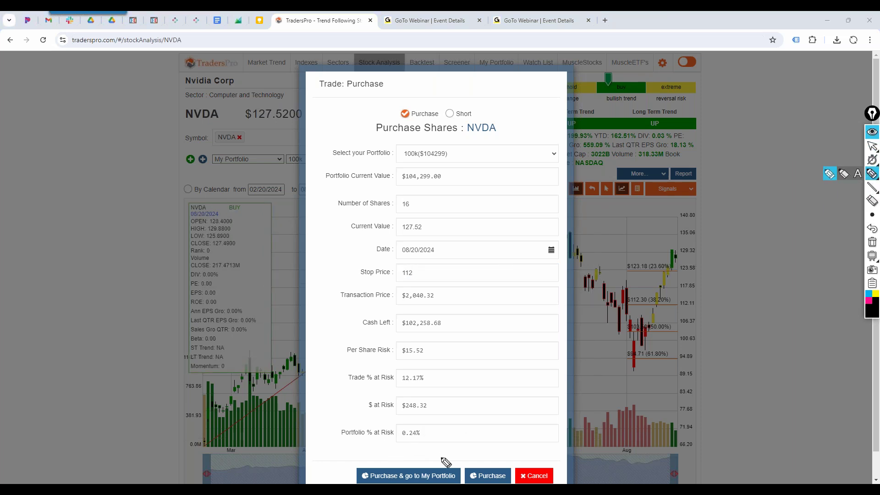
pyautogui.moveTo(442, 458)
pyautogui.mouseDown()
pyautogui.moveTo(419, 448)
pyautogui.moveTo(437, 435)
pyautogui.mouseUp()
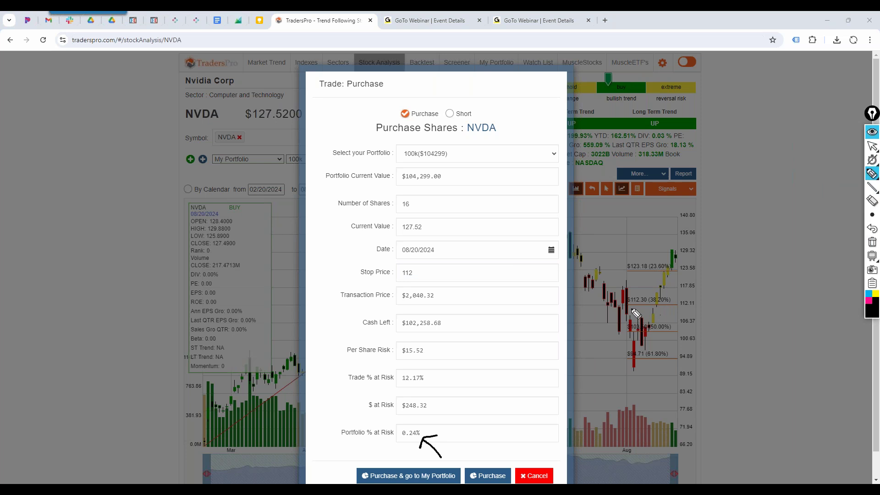
# Draw the 112 stop and 129 levels and trace recent price swings on the NVDA chart.
pyautogui.moveTo(632, 306); pyautogui.dragTo(697, 305)
pyautogui.moveTo(675, 249)
pyautogui.mouseDown()
pyautogui.moveTo(700, 250)
pyautogui.moveTo(696, 305)
pyautogui.moveTo(626, 306)
pyautogui.mouseUp()
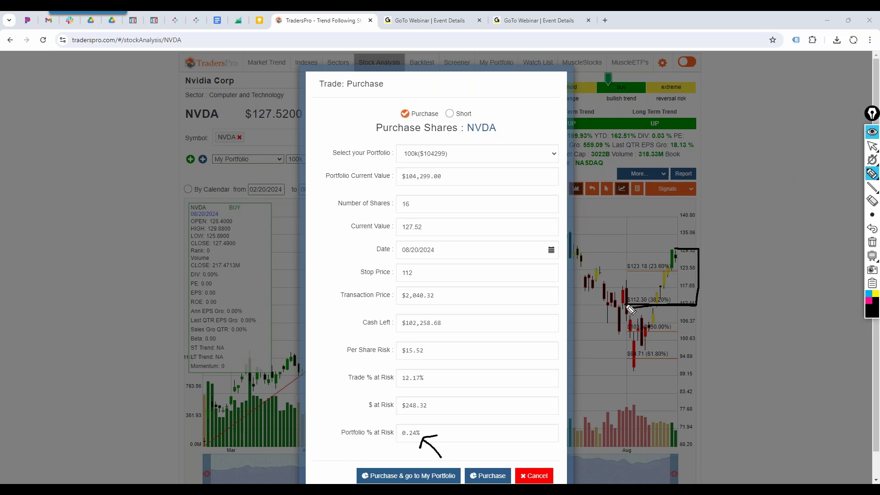
pyautogui.moveTo(678, 257)
pyautogui.mouseDown()
pyautogui.moveTo(673, 265)
pyautogui.moveTo(682, 261)
pyautogui.moveTo(692, 303)
pyautogui.moveTo(709, 288)
pyautogui.moveTo(737, 214)
pyautogui.mouseUp()
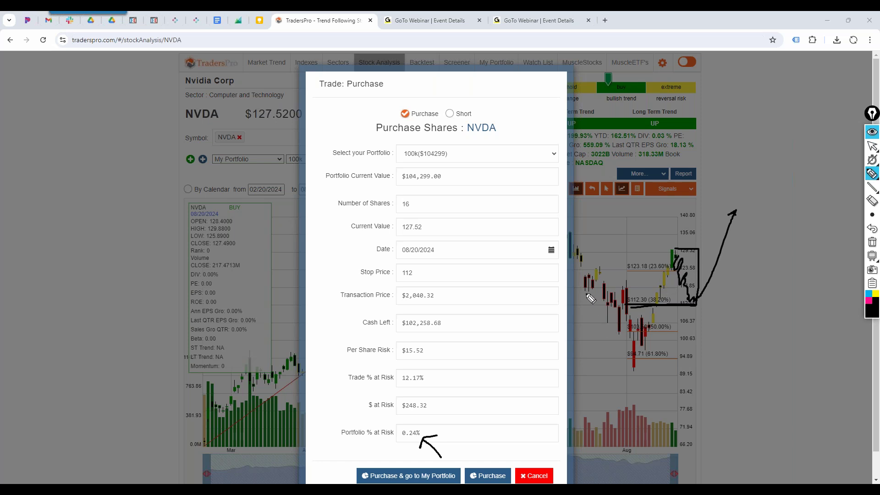
pyautogui.moveTo(584, 289)
pyautogui.mouseDown()
pyautogui.moveTo(593, 271)
pyautogui.moveTo(604, 277)
pyautogui.moveTo(606, 305)
pyautogui.moveTo(618, 320)
pyautogui.moveTo(625, 282)
pyautogui.moveTo(633, 367)
pyautogui.moveTo(647, 324)
pyautogui.mouseUp()
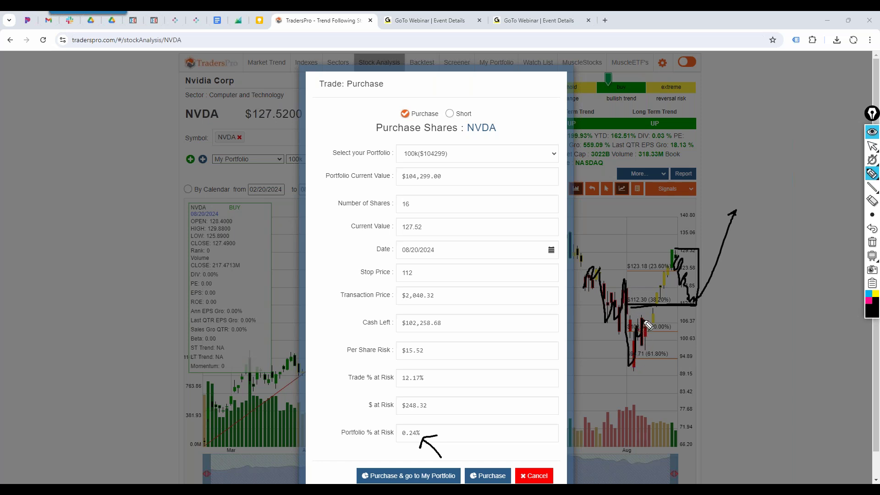
pyautogui.moveTo(594, 277)
pyautogui.mouseDown()
pyautogui.moveTo(618, 229)
pyautogui.moveTo(635, 216)
pyautogui.moveTo(637, 238)
pyautogui.moveTo(653, 231)
pyautogui.moveTo(677, 171)
pyautogui.mouseUp()
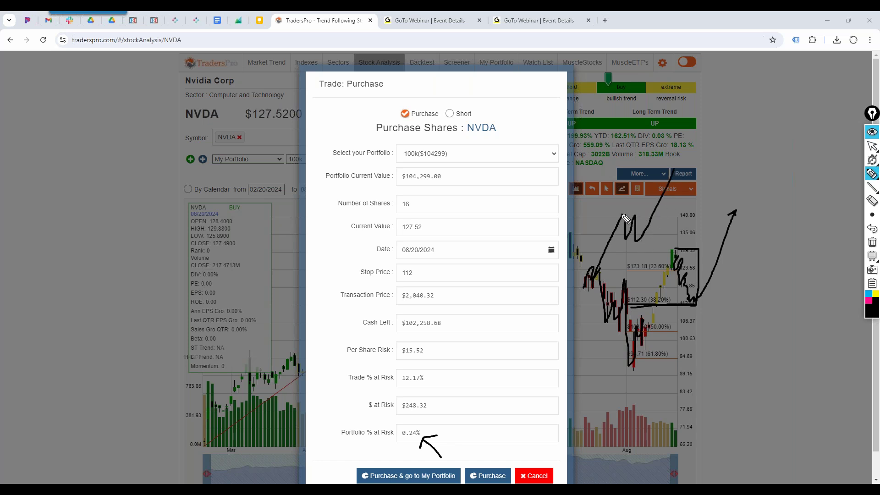
pyautogui.moveTo(646, 239)
pyautogui.mouseDown()
pyautogui.moveTo(625, 240)
pyautogui.moveTo(646, 239)
pyautogui.moveTo(668, 187)
pyautogui.mouseUp()
pyautogui.moveTo(631, 311); pyautogui.dragTo(705, 311)
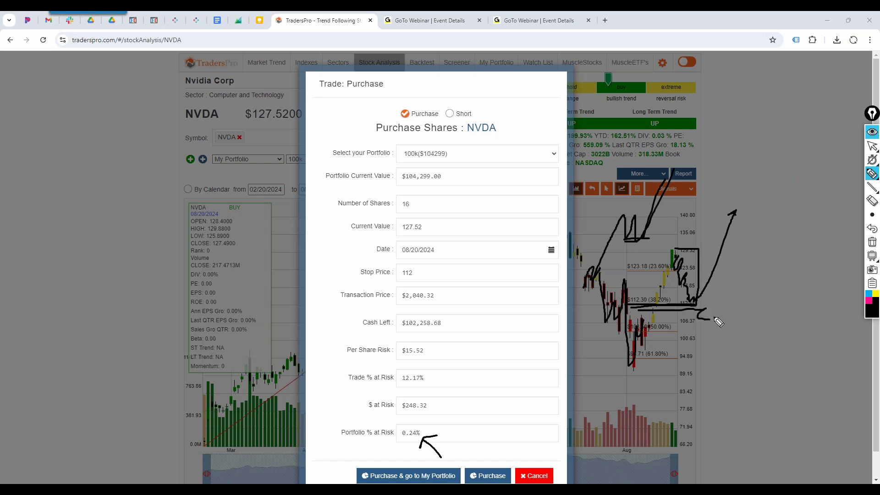
pyautogui.moveTo(712, 319)
pyautogui.mouseDown()
pyautogui.moveTo(701, 316)
pyautogui.moveTo(710, 304)
pyautogui.mouseUp()
# Underline and point at the $248.32 at risk, then clear all annotations.
pyautogui.moveTo(442, 413)
pyautogui.mouseDown()
pyautogui.moveTo(359, 399)
pyautogui.moveTo(414, 395)
pyautogui.moveTo(432, 406)
pyautogui.moveTo(400, 439)
pyautogui.mouseUp()
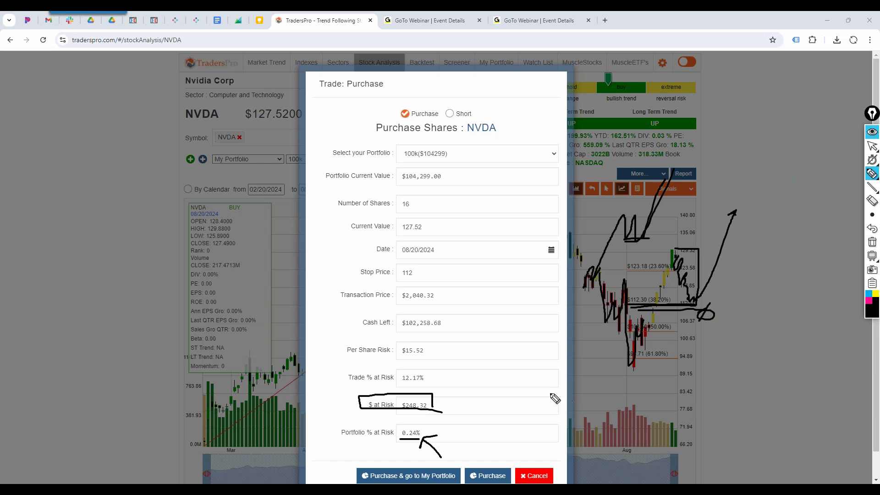
pyautogui.moveTo(488, 404)
pyautogui.mouseDown()
pyautogui.moveTo(451, 405)
pyautogui.moveTo(458, 413)
pyautogui.mouseUp()
pyautogui.click(872, 242)
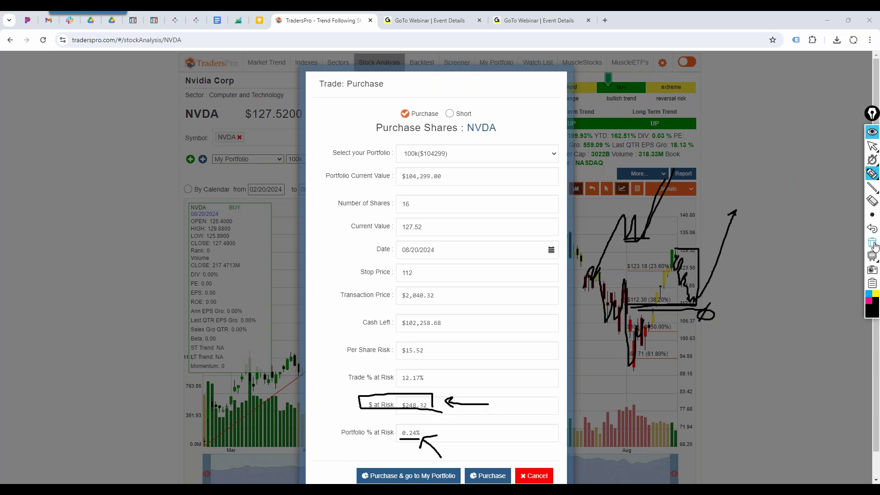
pyautogui.click(872, 147)
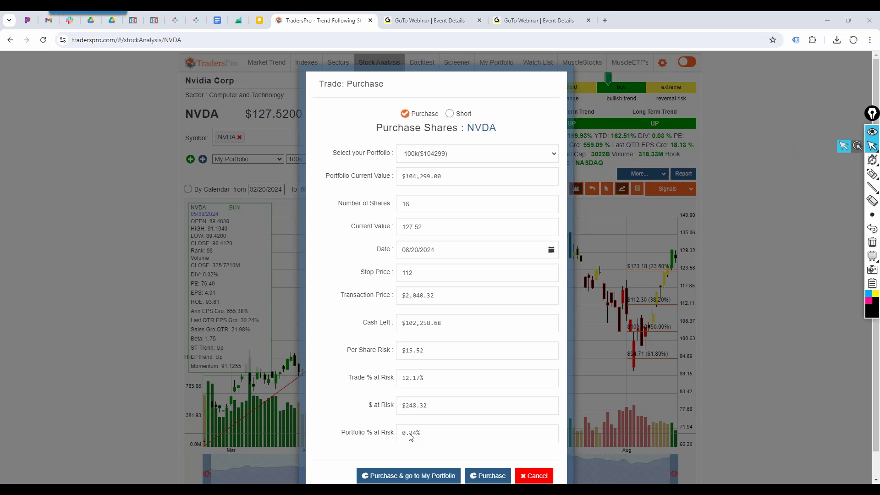
pyautogui.doubleClick(418, 203)
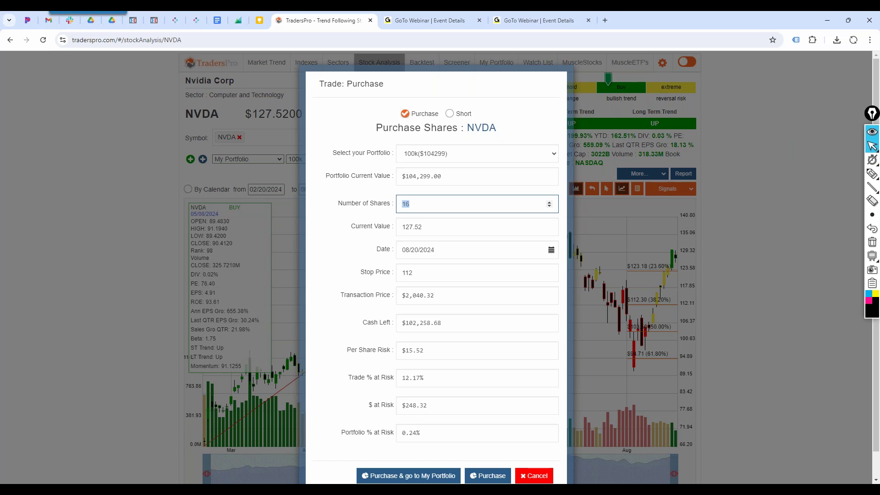
# Reduce Number of Shares to 1 and underline the $15.52 at risk with the pen.
pyautogui.write('1')
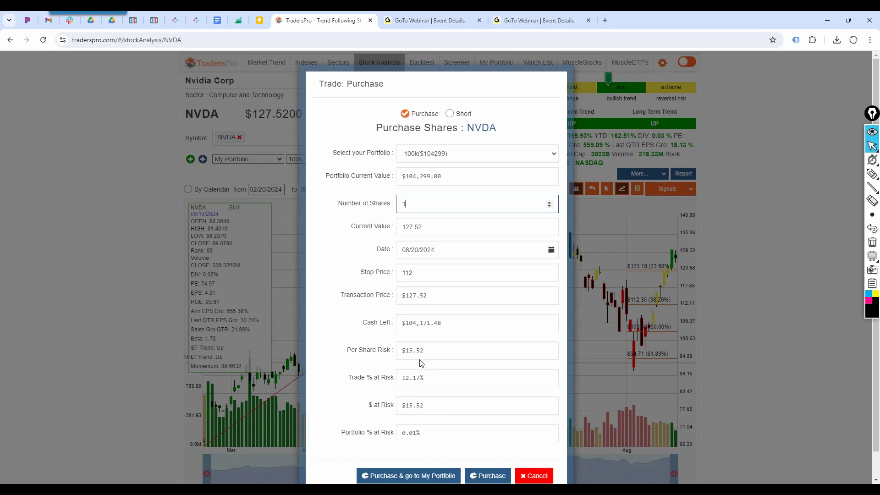
pyautogui.click(872, 173)
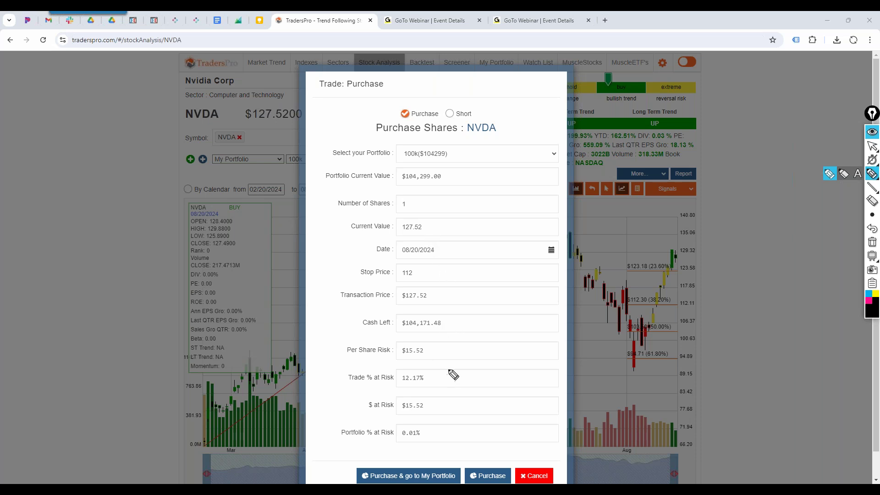
pyautogui.moveTo(426, 412)
pyautogui.mouseDown()
pyautogui.moveTo(368, 414)
pyautogui.moveTo(400, 398)
pyautogui.moveTo(426, 412)
pyautogui.mouseUp()
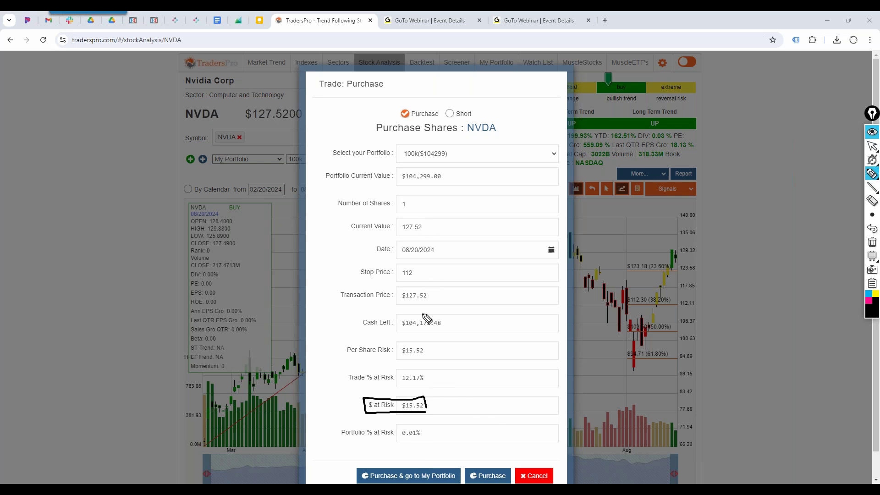
pyautogui.moveTo(464, 394); pyautogui.dragTo(433, 404)
pyautogui.moveTo(448, 356)
pyautogui.mouseDown()
pyautogui.moveTo(493, 256)
pyautogui.moveTo(416, 204)
pyautogui.mouseUp()
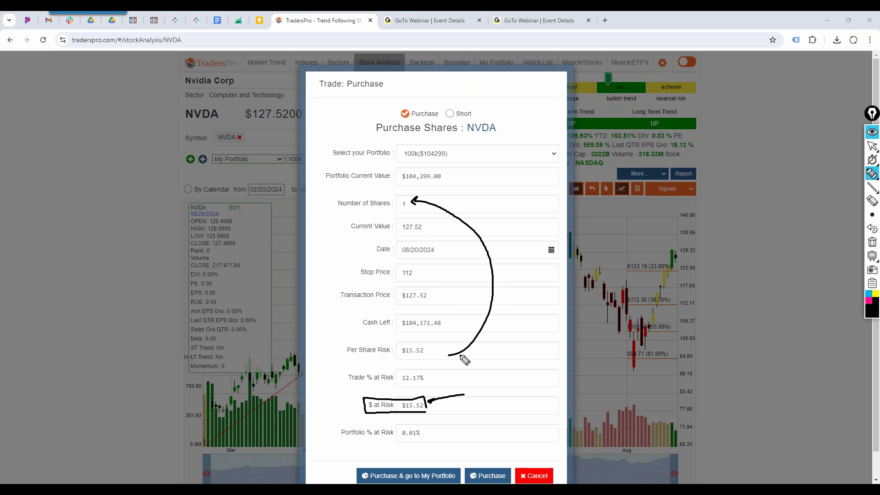
pyautogui.moveTo(488, 371); pyautogui.dragTo(450, 386)
pyautogui.moveTo(401, 209); pyautogui.dragTo(406, 209)
pyautogui.moveTo(495, 279)
pyautogui.mouseDown()
pyautogui.moveTo(435, 206)
pyautogui.moveTo(415, 201)
pyautogui.mouseUp()
pyautogui.moveTo(420, 441); pyautogui.dragTo(429, 443)
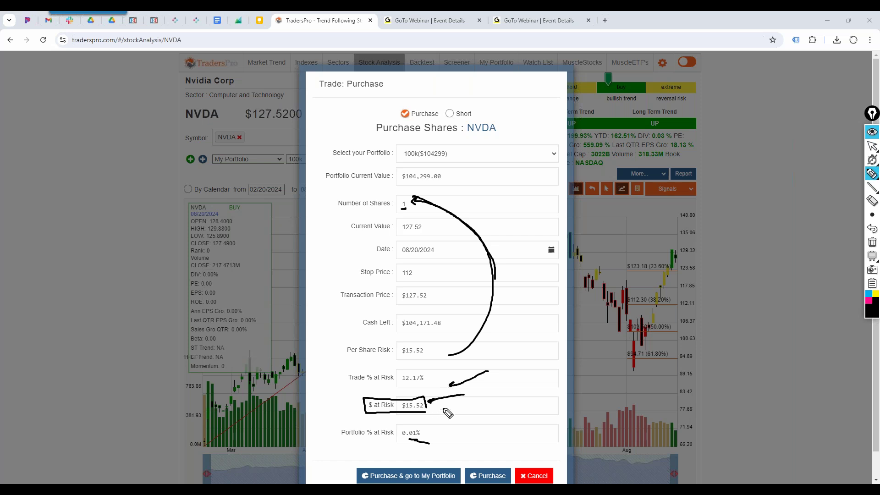
pyautogui.moveTo(415, 412)
pyautogui.mouseDown()
pyautogui.moveTo(405, 413)
pyautogui.moveTo(426, 412)
pyautogui.mouseUp()
pyautogui.click(872, 242)
pyautogui.click(872, 145)
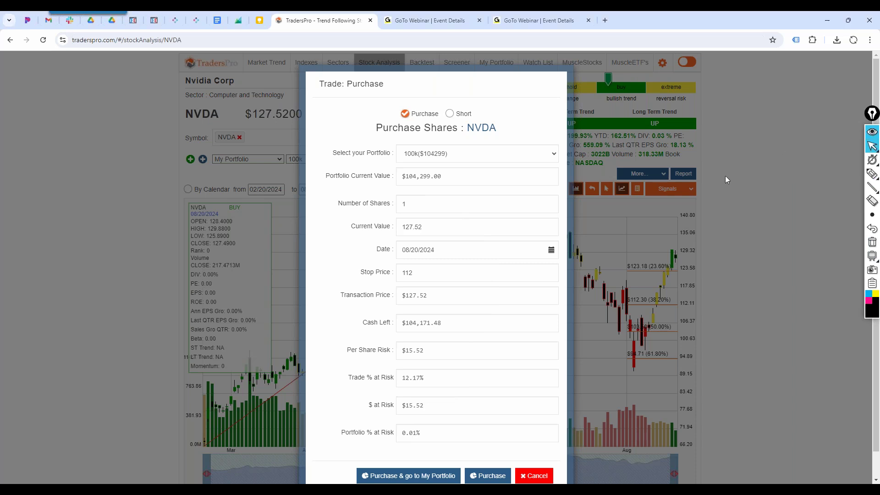
# Cancel the NVDA purchase and open Wix.com (WIX) from the MuscleStocks NEW BUYS list.
pyautogui.click(535, 476)
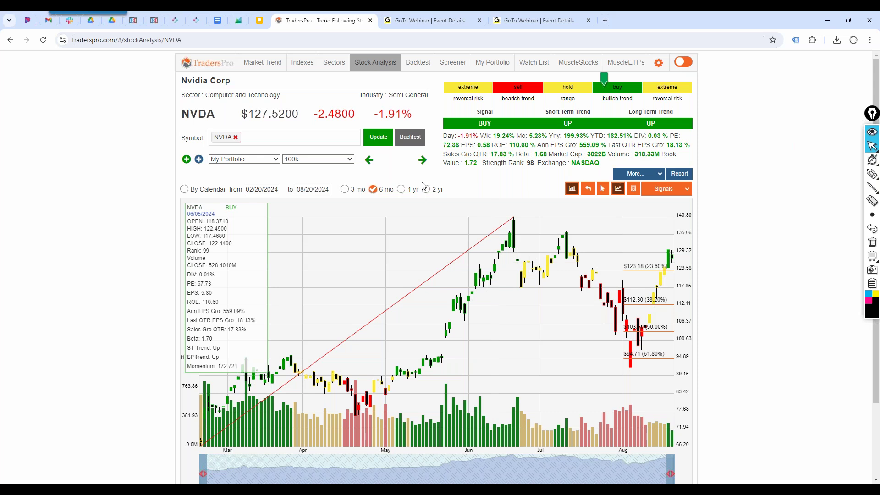
pyautogui.click(577, 62)
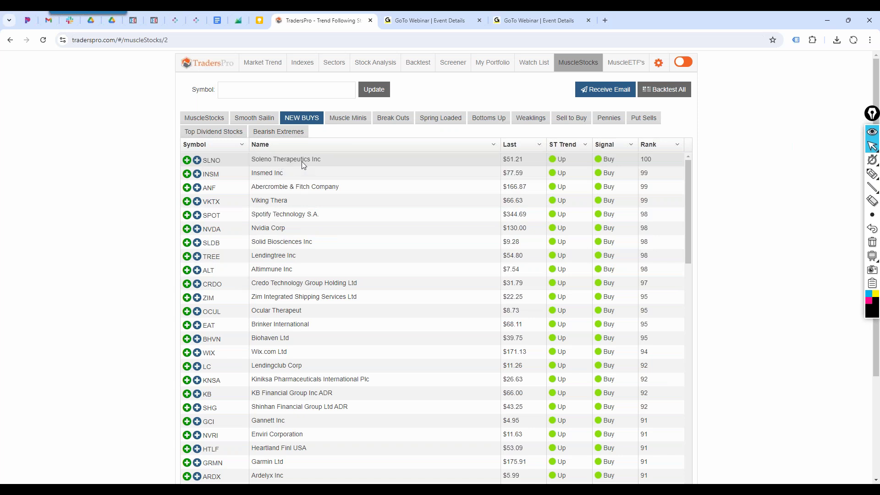
pyautogui.click(303, 351)
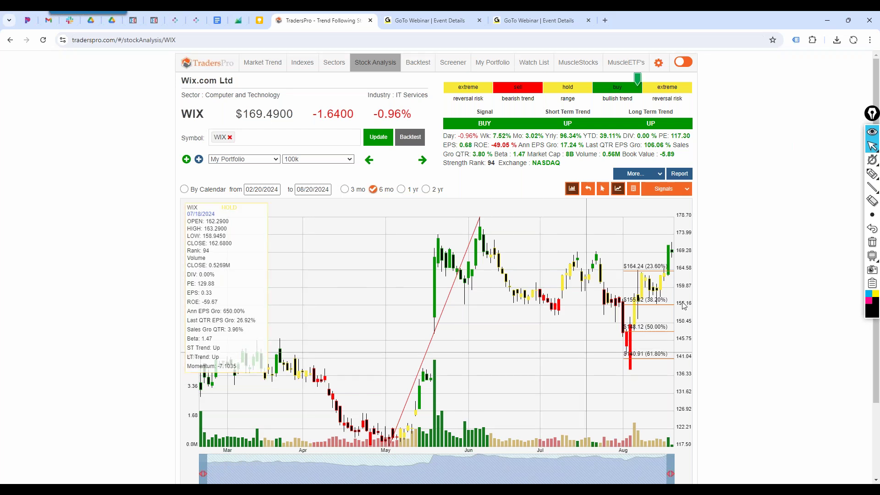
# Sketch an arrow, curve, volume circle and 164.24 level line on the WIX chart, then erase them.
pyautogui.click(872, 173)
pyautogui.moveTo(707, 274); pyautogui.dragTo(672, 258)
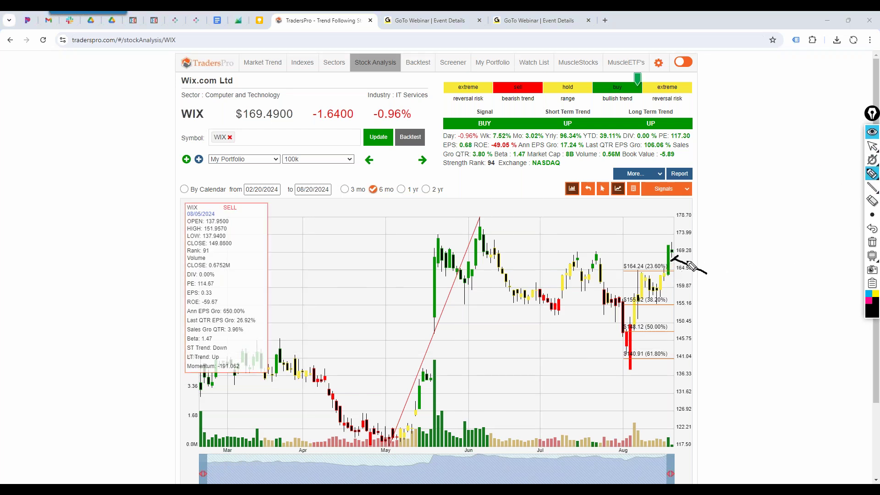
pyautogui.moveTo(719, 256)
pyautogui.mouseDown()
pyautogui.moveTo(703, 256)
pyautogui.moveTo(704, 211)
pyautogui.moveTo(720, 212)
pyautogui.moveTo(715, 256)
pyautogui.mouseUp()
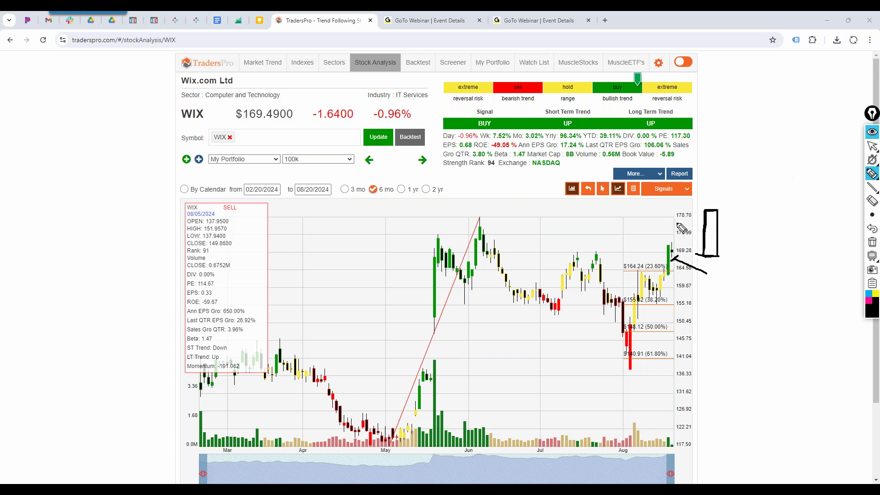
pyautogui.moveTo(636, 215)
pyautogui.mouseDown()
pyautogui.moveTo(665, 254)
pyautogui.moveTo(653, 252)
pyautogui.mouseUp()
pyautogui.moveTo(678, 428)
pyautogui.mouseDown()
pyautogui.moveTo(665, 445)
pyautogui.moveTo(677, 429)
pyautogui.mouseUp()
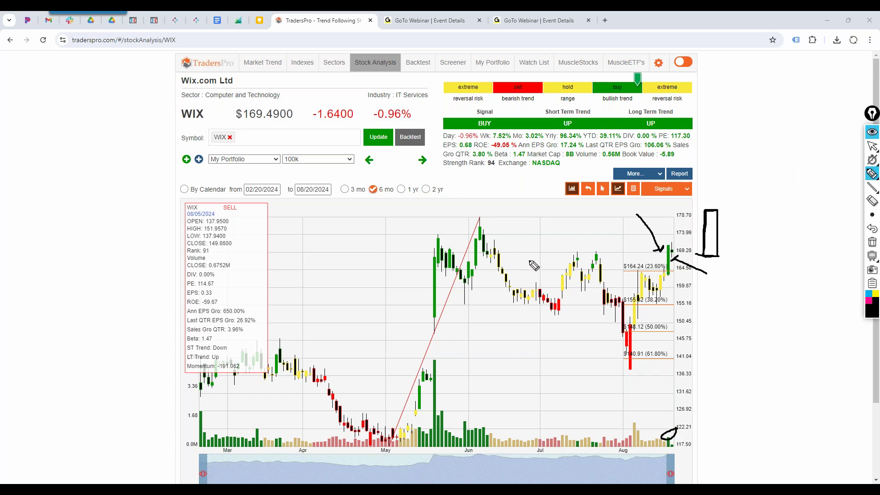
pyautogui.moveTo(519, 269)
pyautogui.mouseDown()
pyautogui.moveTo(682, 271)
pyautogui.moveTo(664, 281)
pyautogui.moveTo(669, 274)
pyautogui.moveTo(557, 273)
pyautogui.moveTo(651, 275)
pyautogui.mouseUp()
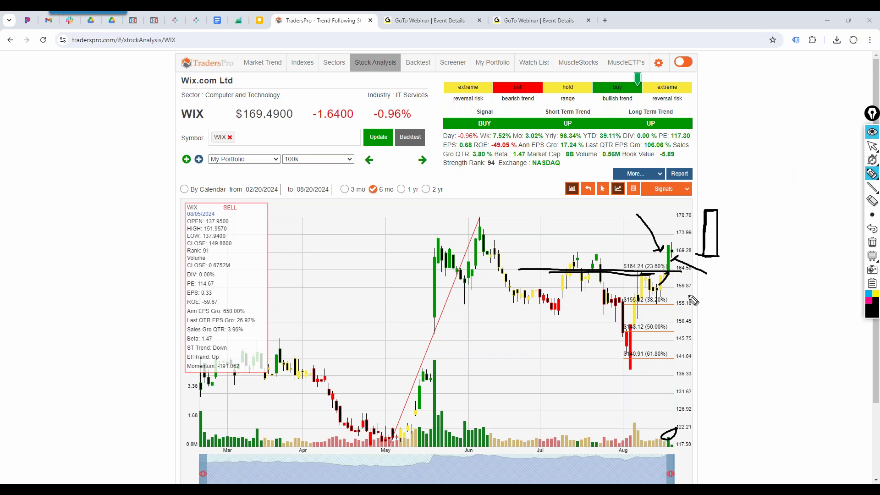
pyautogui.click(872, 242)
pyautogui.moveTo(869, 152)
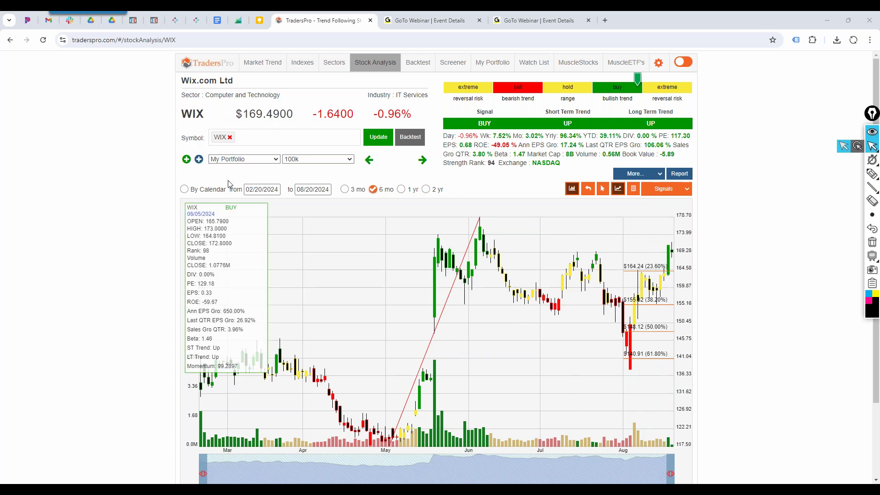
# Start a WIX purchase of 13 shares in the 100k portfolio.
pyautogui.click(198, 159)
pyautogui.click(440, 154)
pyautogui.click(436, 183)
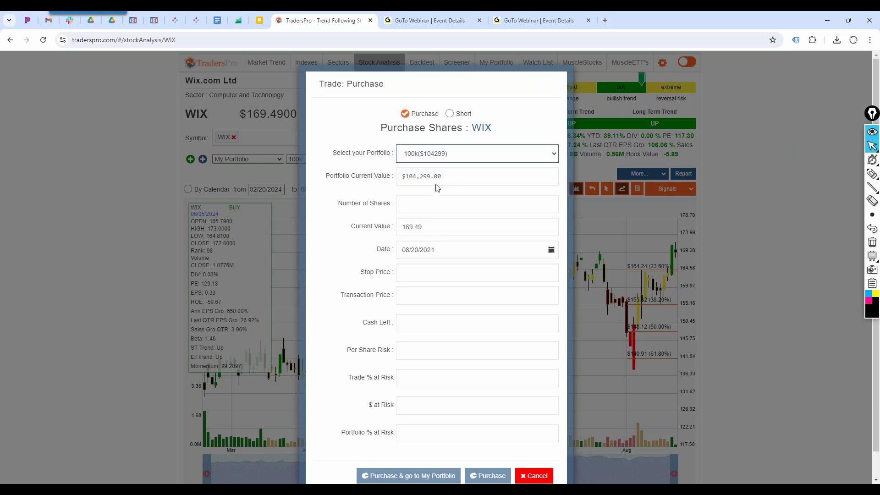
pyautogui.click(425, 203)
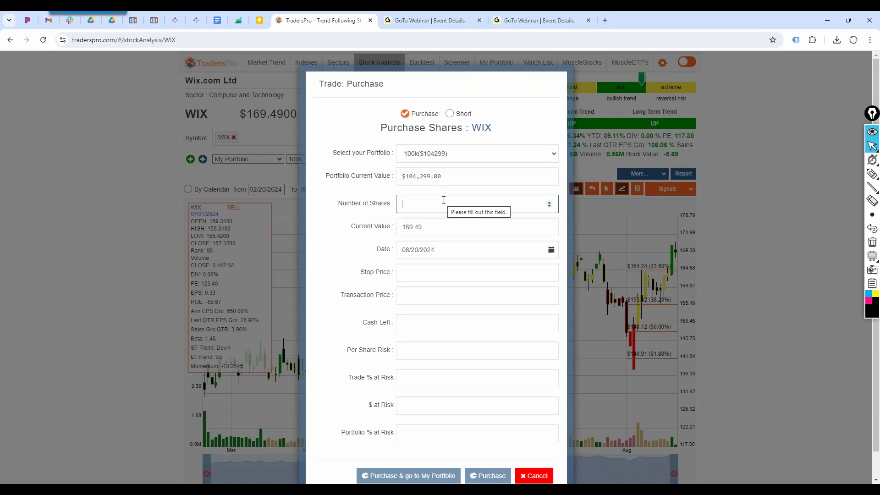
pyautogui.write('13')
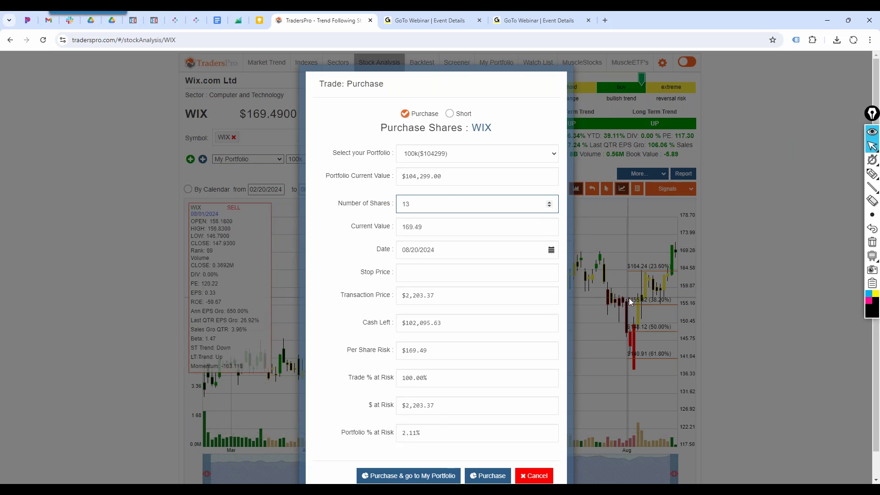
# Sketch a support level, consolidation box and expected upward breakout on the WIX chart.
pyautogui.click(872, 173)
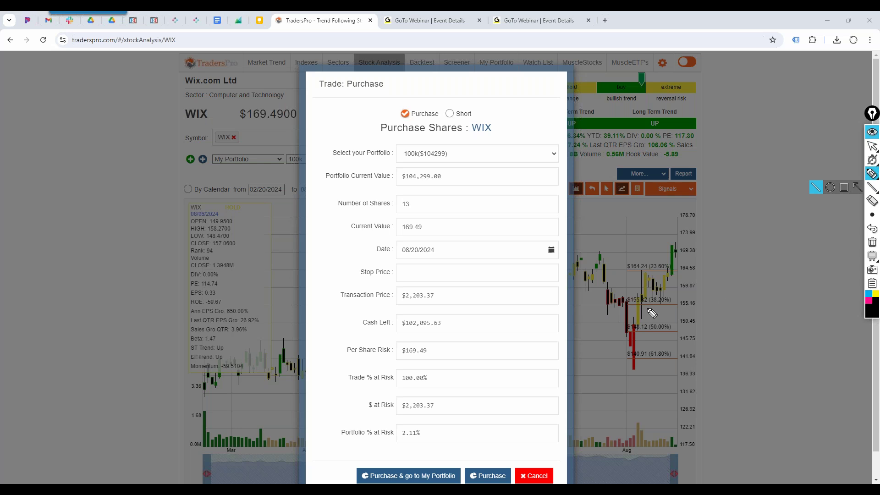
pyautogui.moveTo(647, 308); pyautogui.dragTo(690, 307)
pyautogui.moveTo(679, 274)
pyautogui.mouseDown()
pyautogui.moveTo(639, 270)
pyautogui.moveTo(625, 286)
pyautogui.moveTo(631, 303)
pyautogui.moveTo(694, 305)
pyautogui.moveTo(695, 273)
pyautogui.moveTo(675, 271)
pyautogui.mouseUp()
pyautogui.moveTo(640, 306)
pyautogui.mouseDown()
pyautogui.moveTo(646, 276)
pyautogui.moveTo(656, 289)
pyautogui.moveTo(660, 275)
pyautogui.moveTo(663, 300)
pyautogui.moveTo(679, 266)
pyautogui.mouseUp()
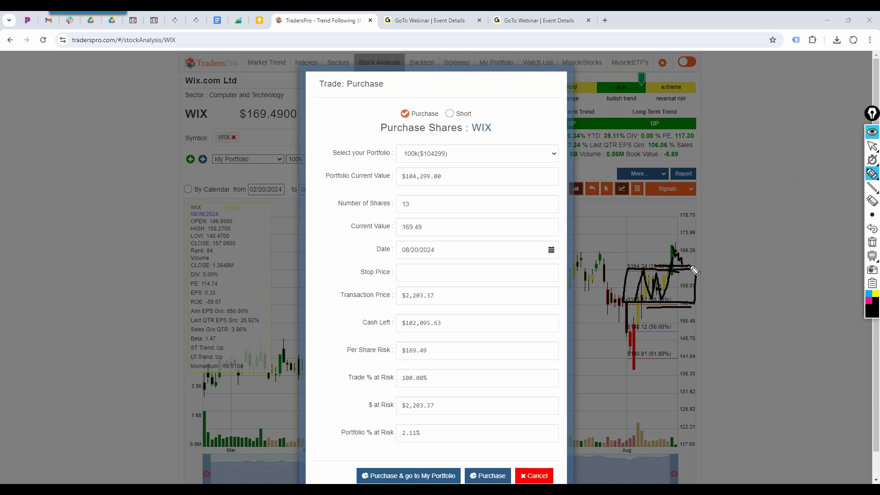
pyautogui.moveTo(686, 269); pyautogui.dragTo(718, 199)
# Clear the chart ink and set a 155 stop price, highlighting the $188.37 at risk.
pyautogui.click(872, 242)
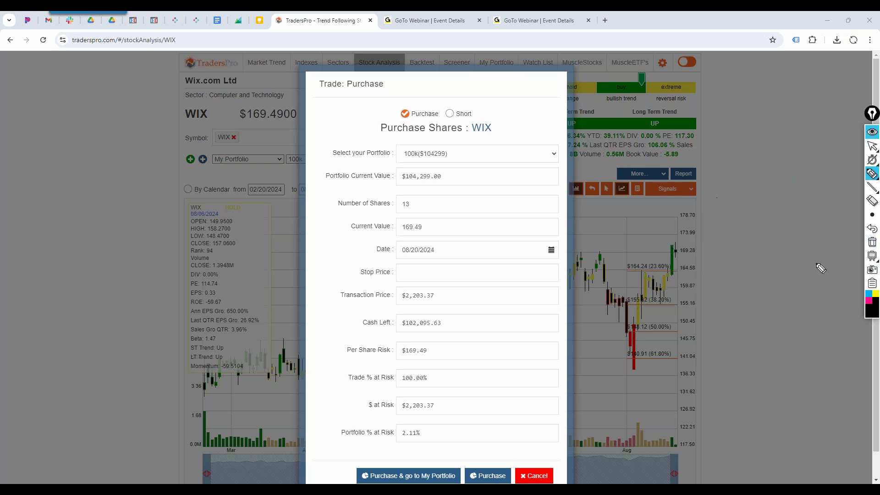
pyautogui.click(872, 146)
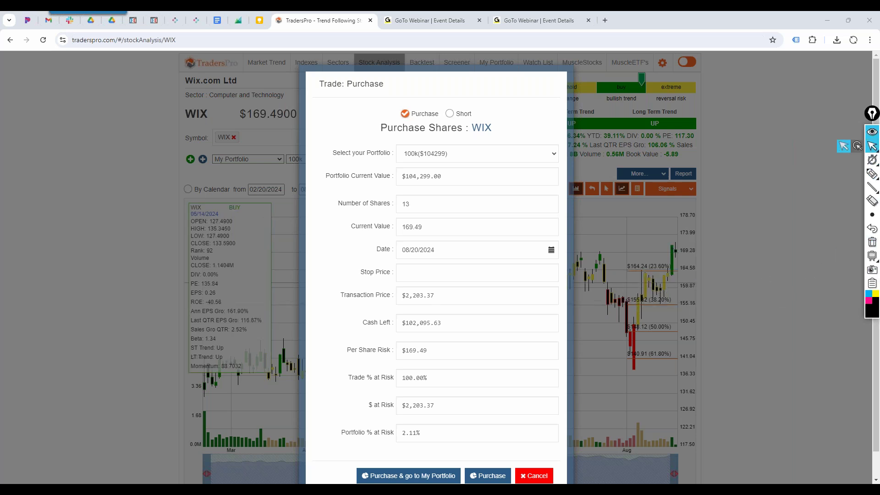
pyautogui.click(419, 276)
pyautogui.write('155')
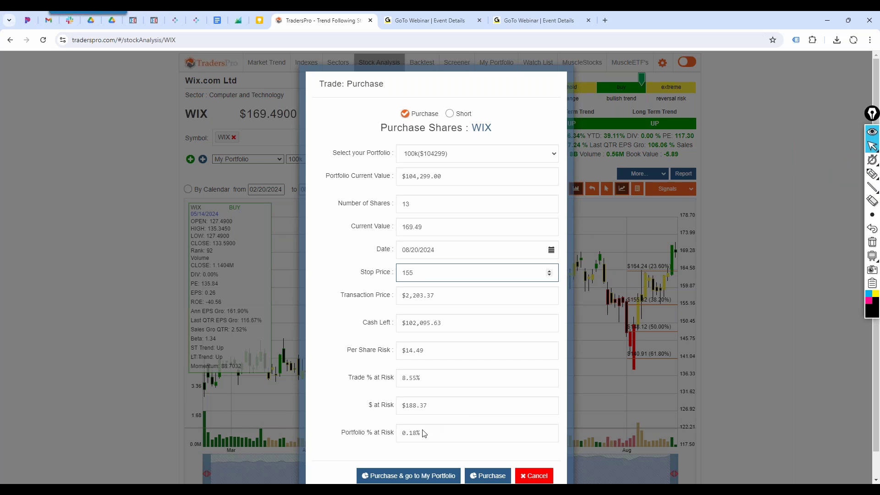
pyautogui.moveTo(422, 408); pyautogui.dragTo(400, 406)
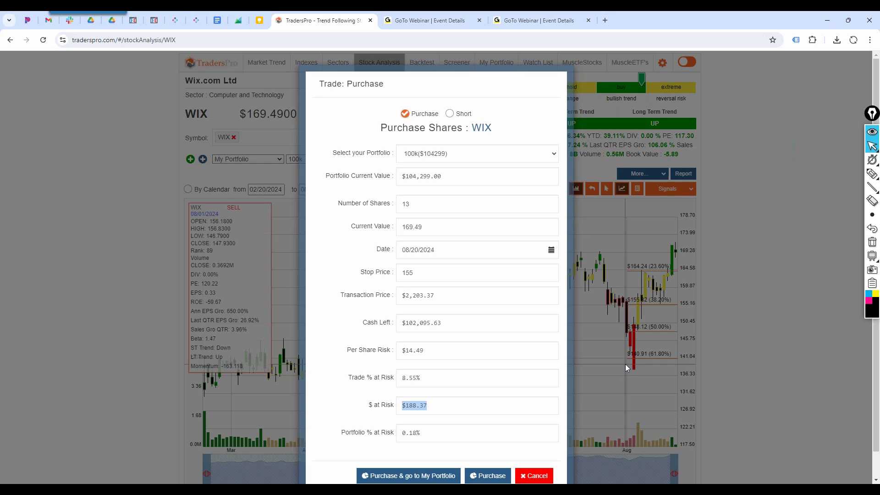
# Mark the latest price bars and the 164.58 level, clear the ink, and cancel the WIX purchase.
pyautogui.click(872, 174)
pyautogui.moveTo(712, 321); pyautogui.dragTo(689, 290)
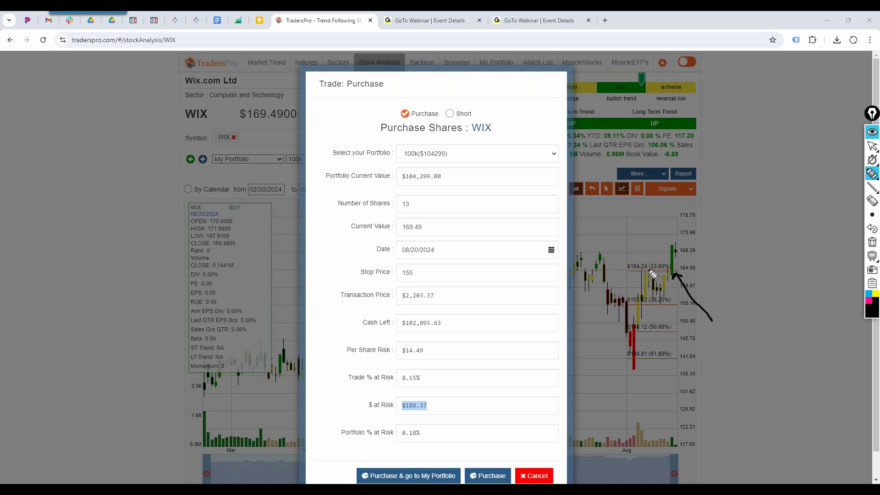
pyautogui.click(872, 242)
pyautogui.click(872, 145)
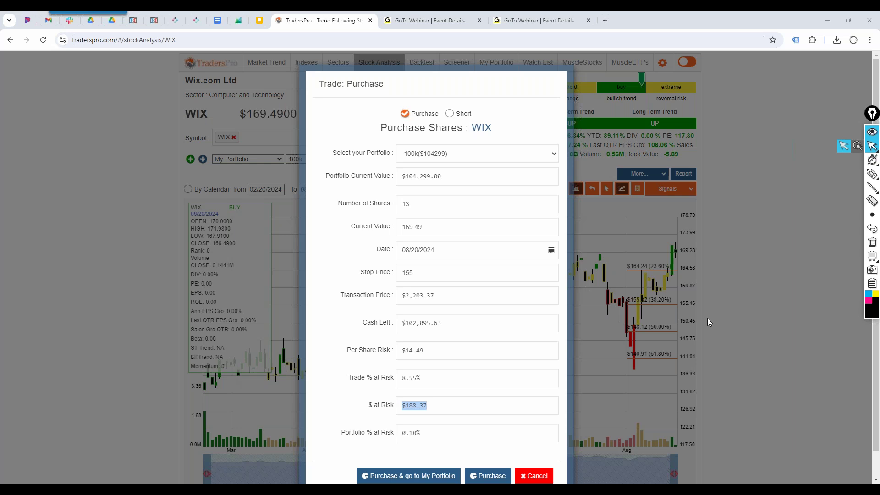
pyautogui.click(871, 173)
pyautogui.moveTo(619, 215)
pyautogui.mouseDown()
pyautogui.moveTo(615, 271)
pyautogui.moveTo(678, 271)
pyautogui.mouseUp()
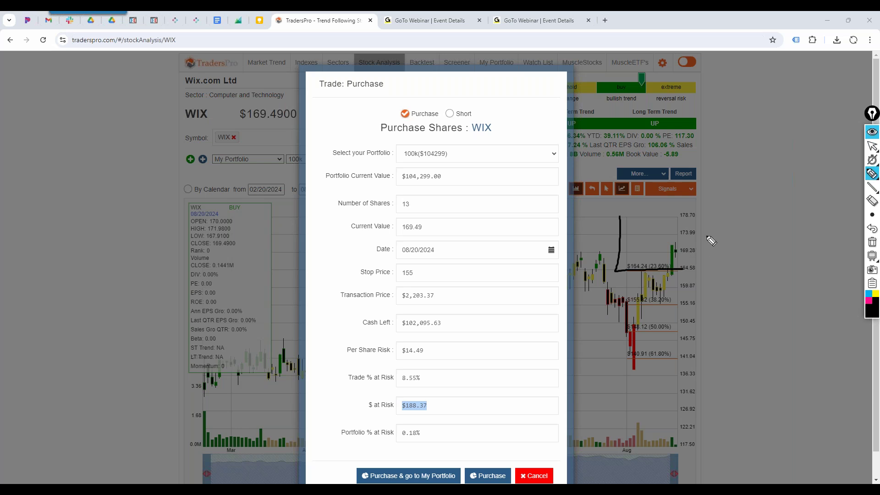
pyautogui.click(872, 241)
pyautogui.click(872, 146)
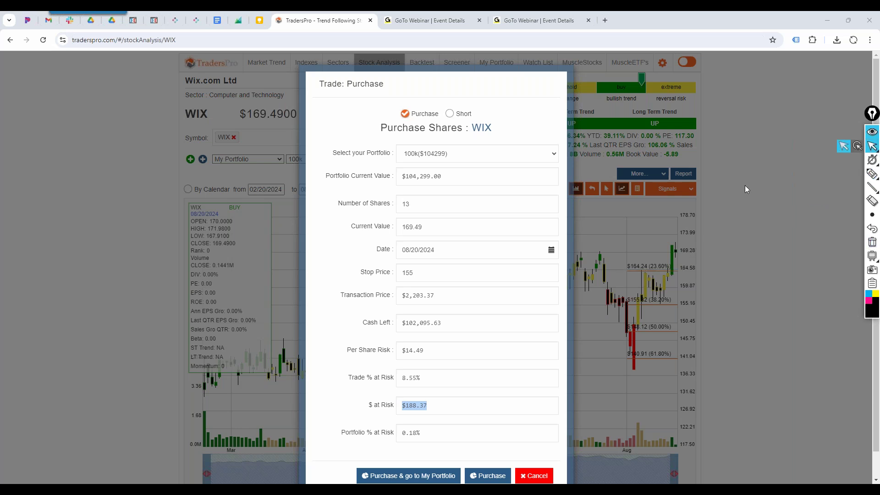
pyautogui.click(534, 475)
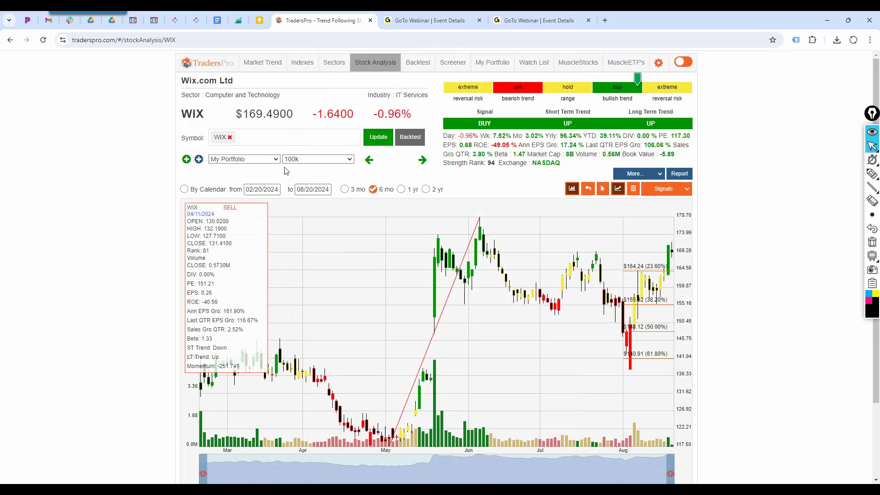
# Load the Muscle Scans NEW BUYS scan results.
pyautogui.click(267, 159)
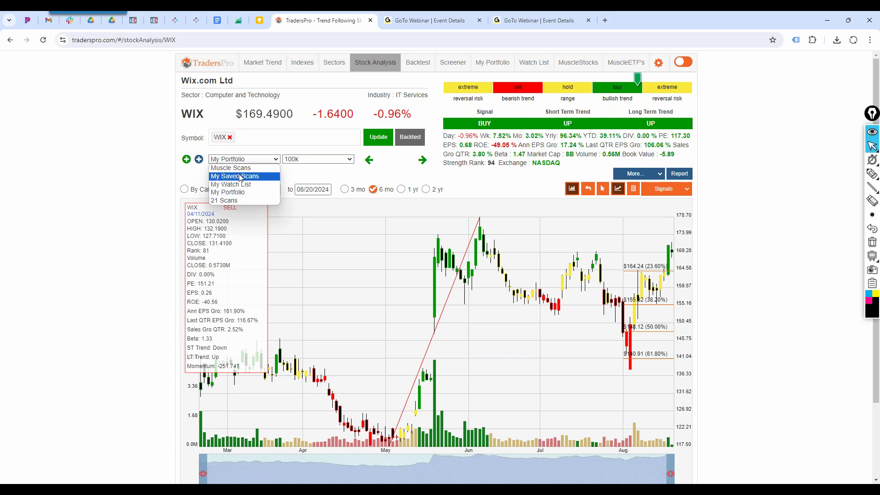
pyautogui.click(238, 168)
pyautogui.click(301, 159)
pyautogui.click(314, 160)
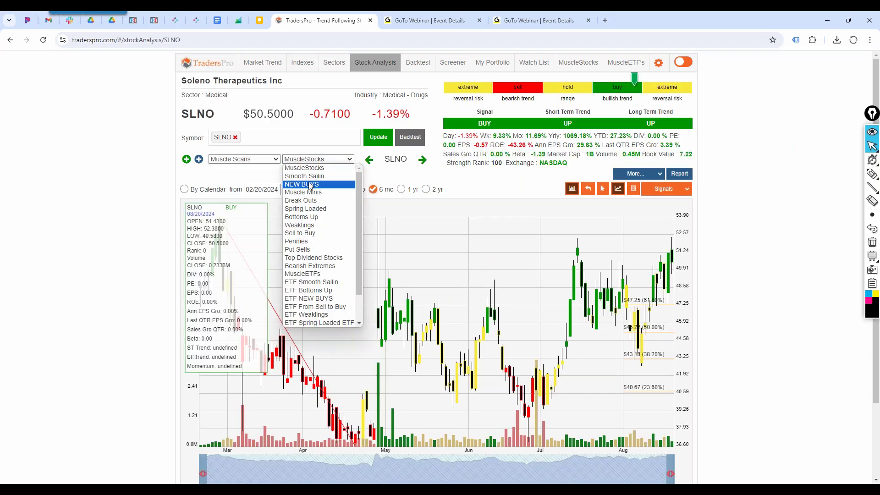
pyautogui.click(309, 184)
# Step through the scan to Viking Thera (VKTX) and show its one-year chart.
pyautogui.click(423, 161)
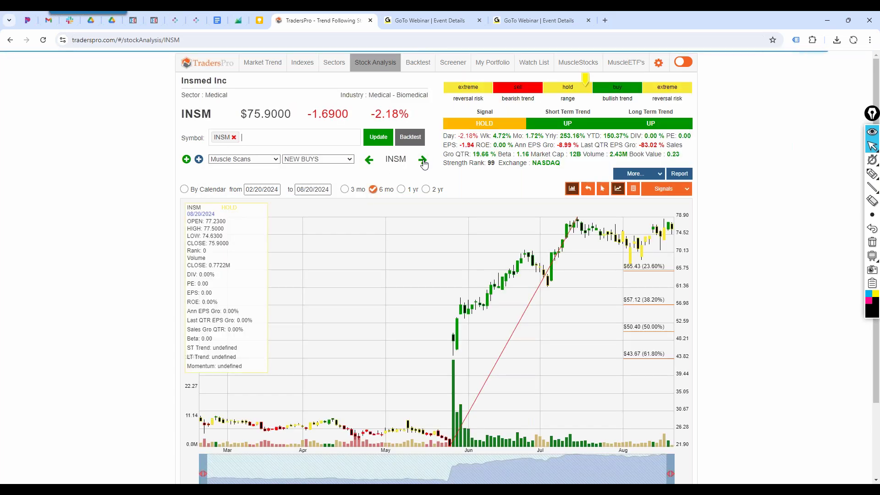
pyautogui.click(423, 161)
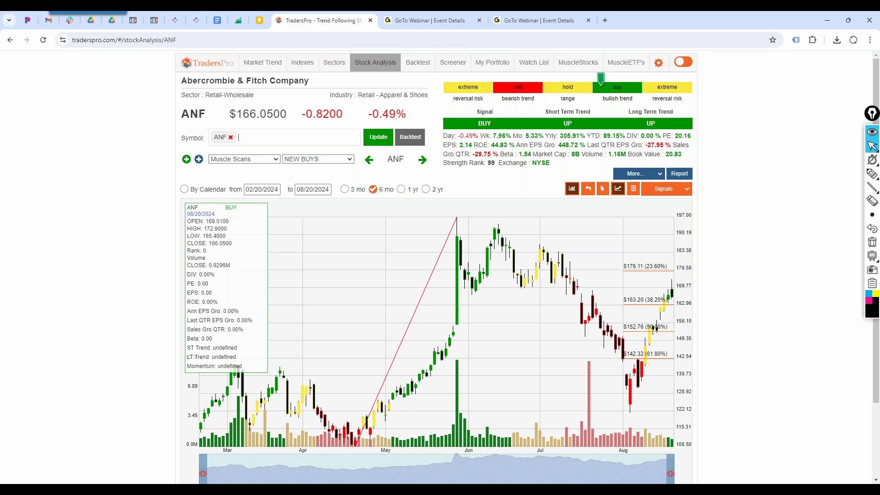
pyautogui.click(422, 160)
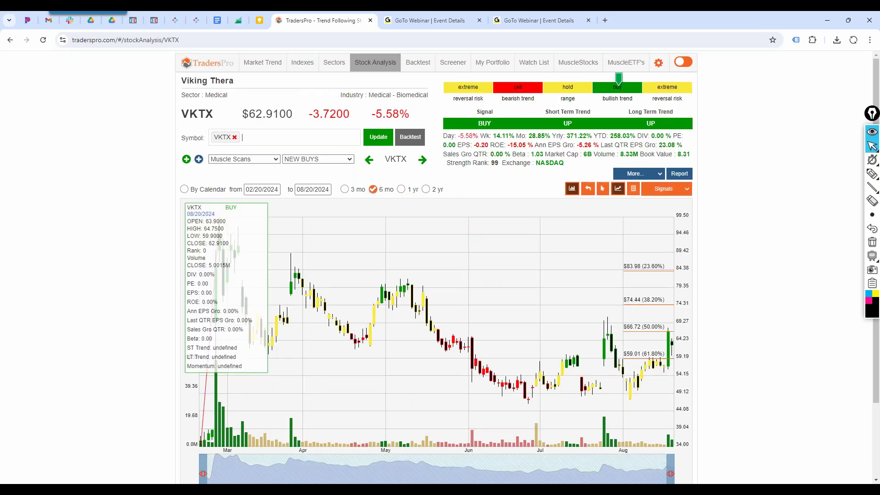
pyautogui.click(422, 161)
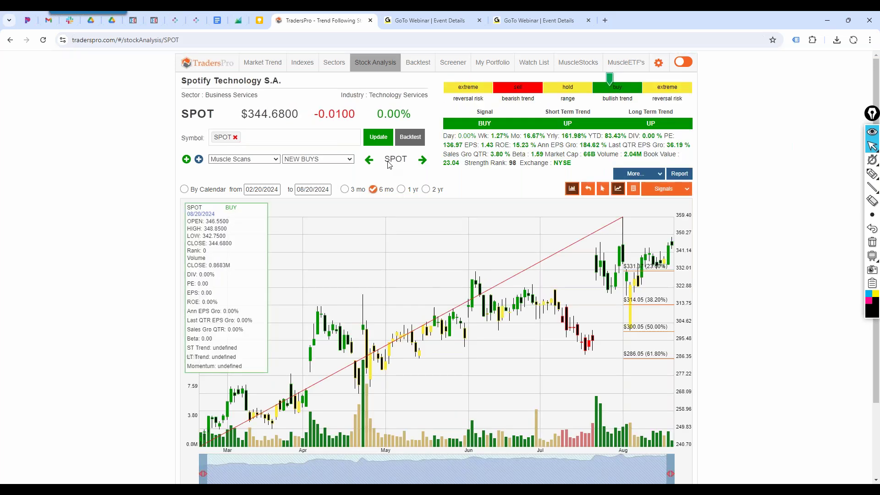
pyautogui.click(370, 162)
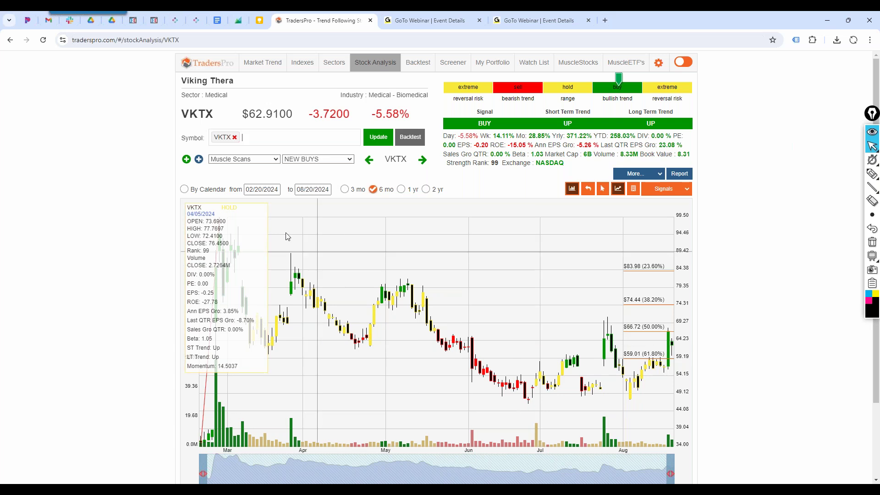
pyautogui.click(402, 190)
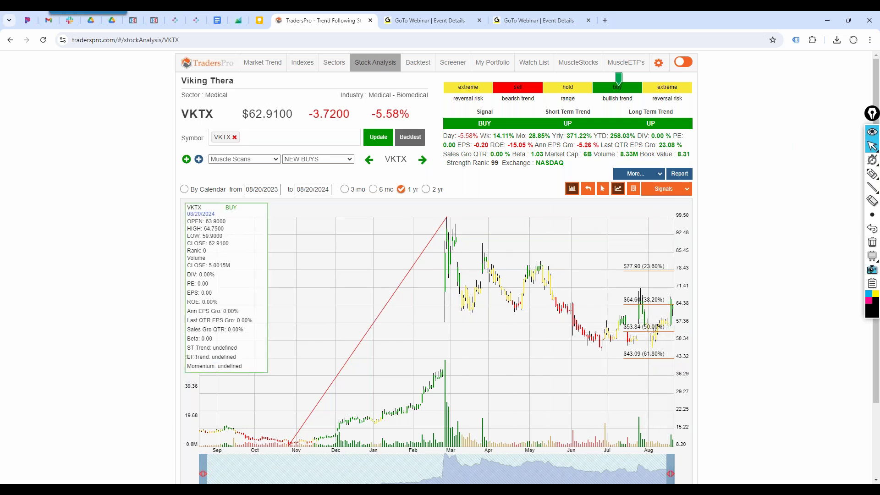
pyautogui.click(872, 173)
pyautogui.moveTo(683, 303)
pyautogui.mouseDown()
pyautogui.moveTo(623, 306)
pyautogui.moveTo(620, 360)
pyautogui.moveTo(665, 359)
pyautogui.moveTo(682, 305)
pyautogui.mouseUp()
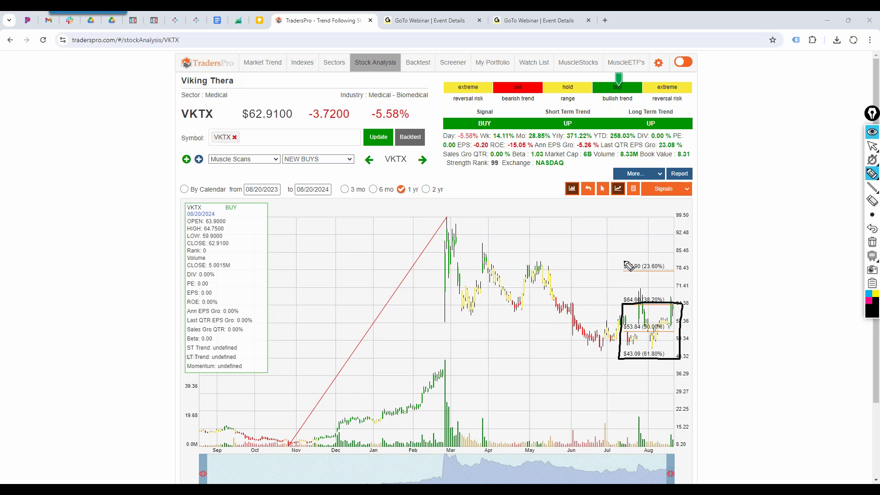
pyautogui.moveTo(608, 219)
pyautogui.mouseDown()
pyautogui.moveTo(617, 272)
pyautogui.moveTo(674, 270)
pyautogui.mouseUp()
pyautogui.moveTo(620, 270)
pyautogui.mouseDown()
pyautogui.moveTo(685, 264)
pyautogui.moveTo(739, 177)
pyautogui.mouseUp()
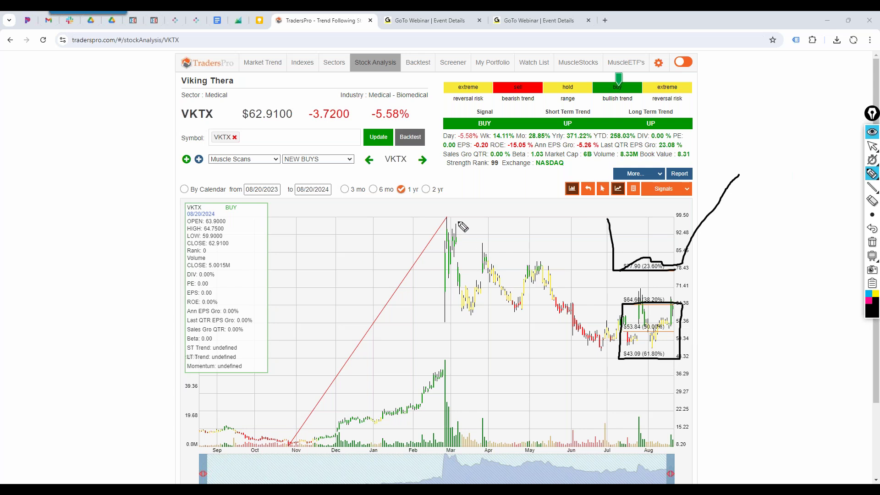
pyautogui.moveTo(457, 222)
pyautogui.mouseDown()
pyautogui.moveTo(600, 337)
pyautogui.moveTo(632, 340)
pyautogui.mouseUp()
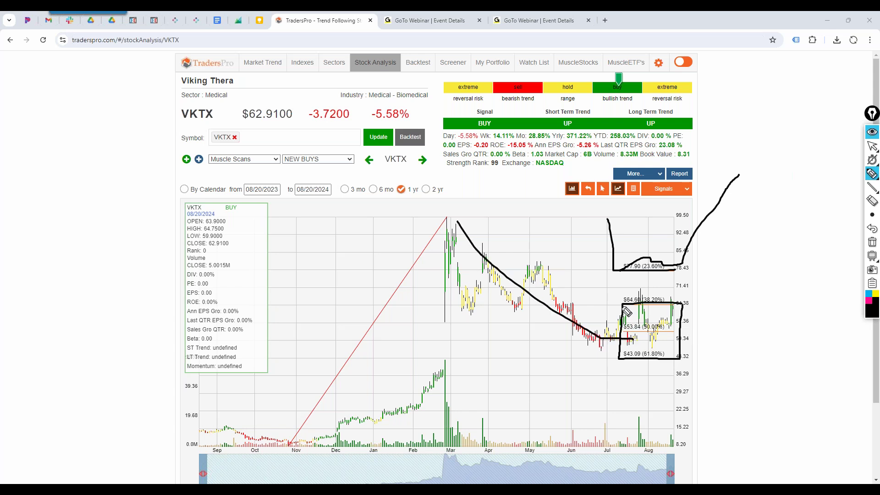
pyautogui.moveTo(623, 306)
pyautogui.mouseDown()
pyautogui.moveTo(683, 306)
pyautogui.moveTo(642, 359)
pyautogui.moveTo(605, 358)
pyautogui.mouseUp()
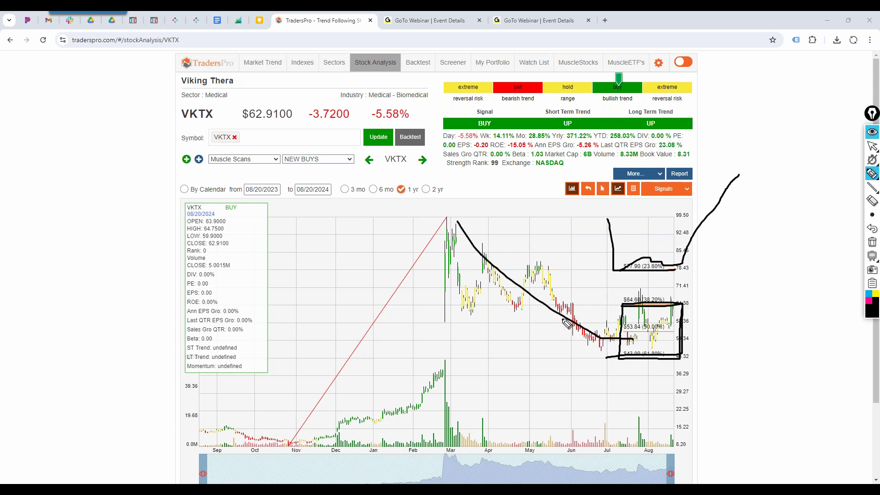
pyautogui.moveTo(662, 331)
pyautogui.mouseDown()
pyautogui.moveTo(741, 174)
pyautogui.moveTo(732, 179)
pyautogui.mouseUp()
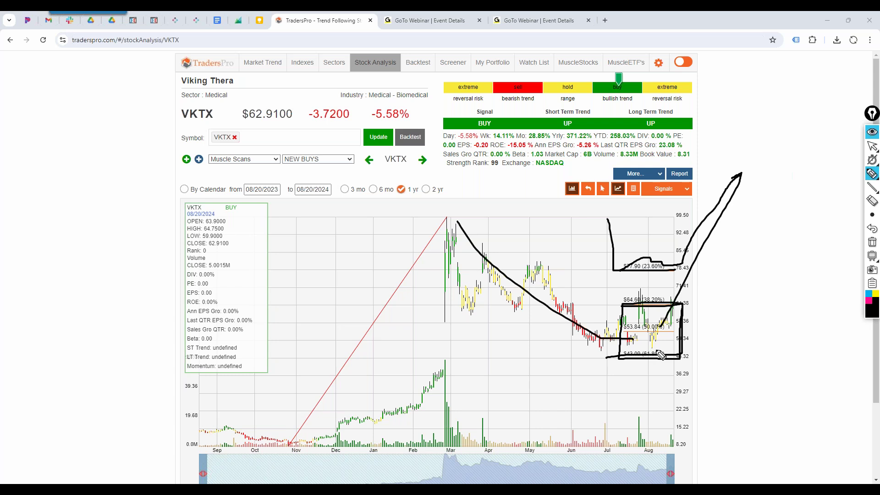
pyautogui.click(872, 241)
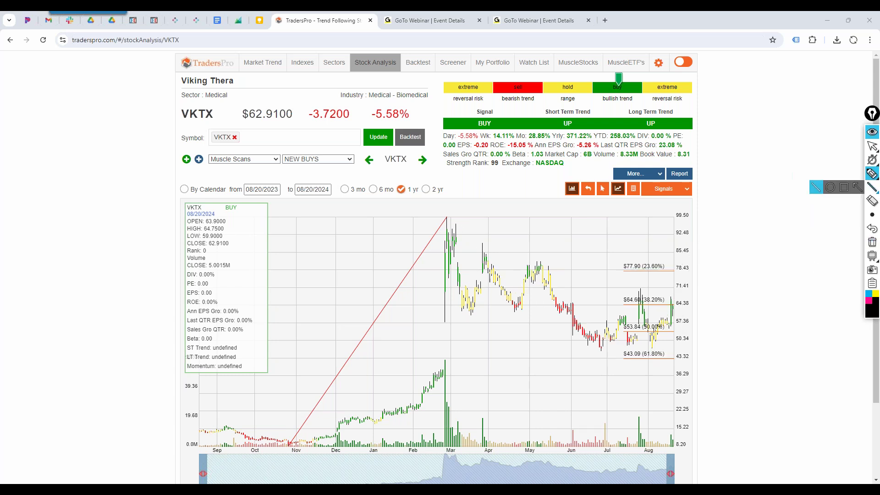
# Compare VKTX's six-month and one-year charts, settling on six months.
pyautogui.click(872, 146)
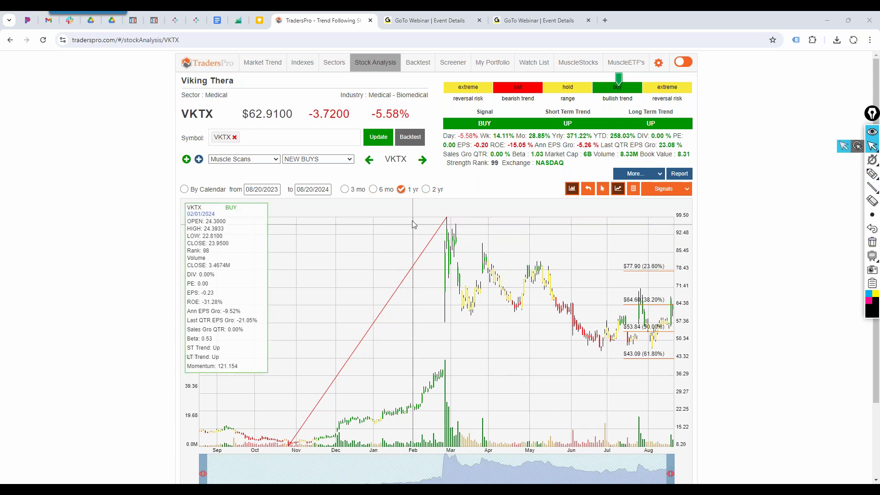
pyautogui.click(373, 189)
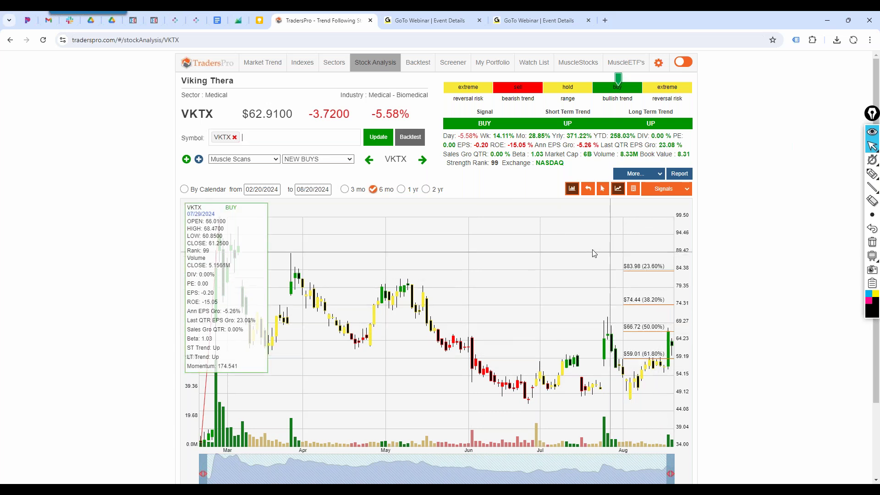
pyautogui.click(401, 191)
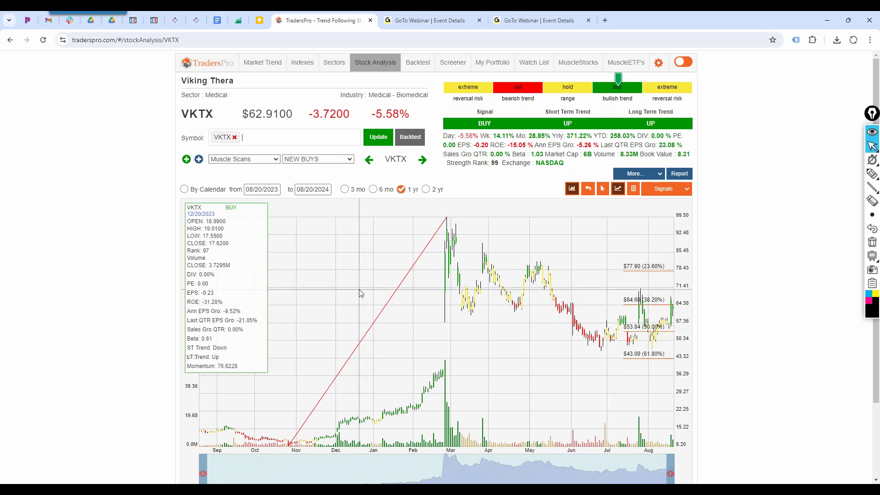
pyautogui.click(373, 190)
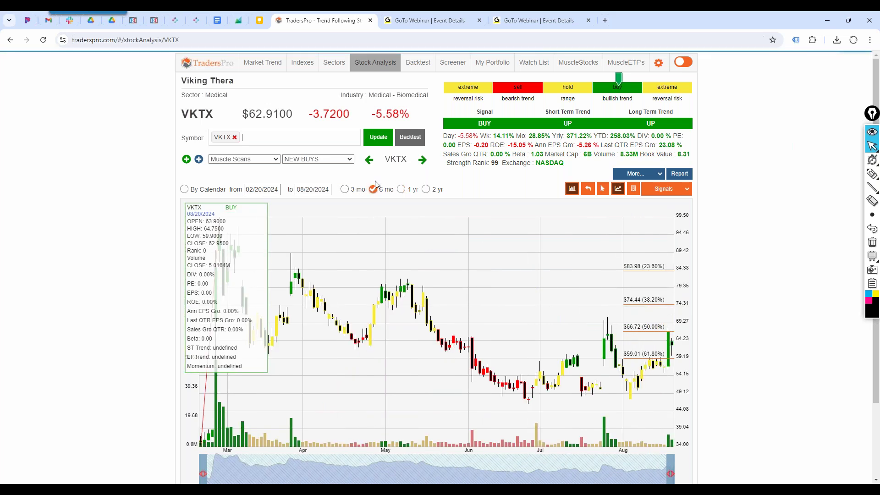
# Step forward through the New Buys scan to ZIM Integrated Shipping (ZIM).
pyautogui.click(420, 163)
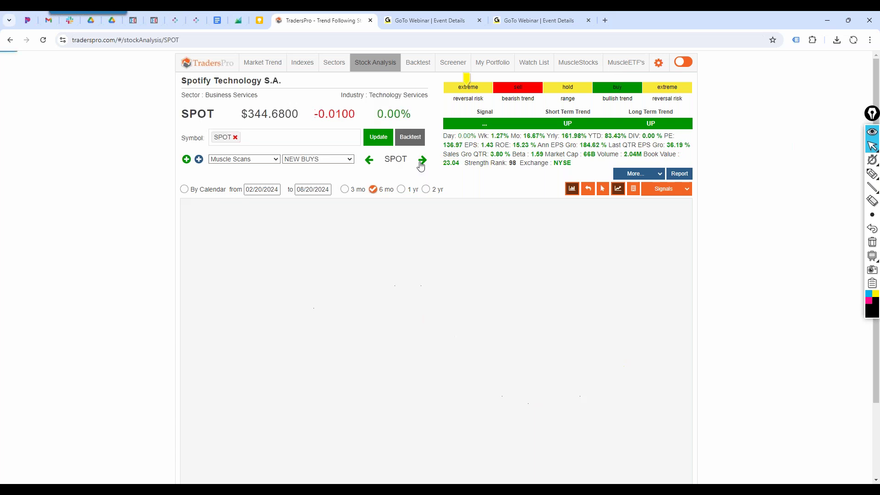
pyautogui.click(420, 163)
pyautogui.click(421, 163)
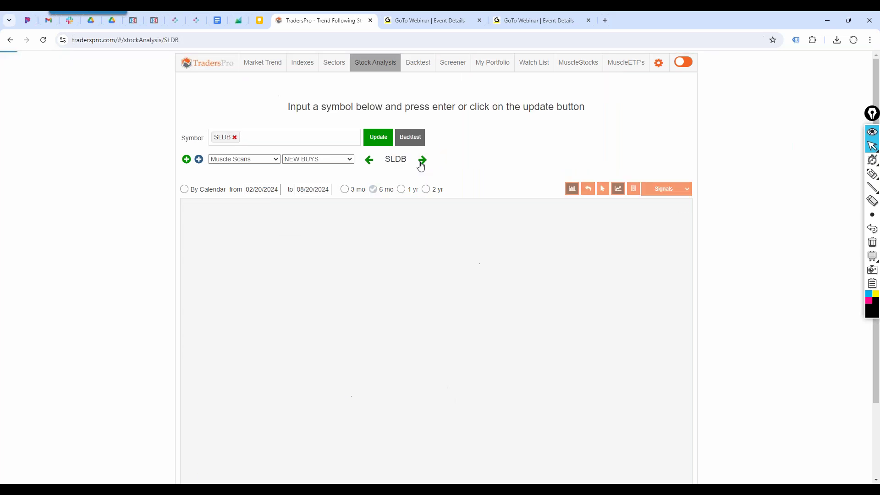
pyautogui.click(421, 163)
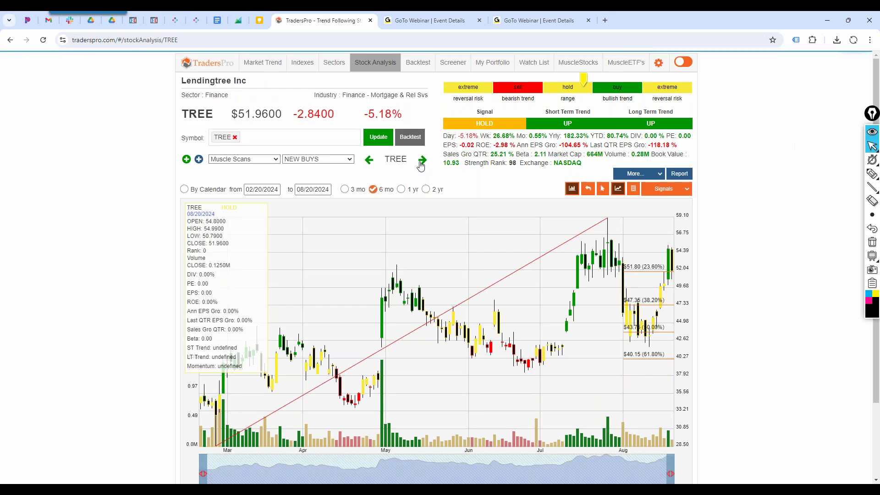
pyautogui.click(421, 162)
pyautogui.click(421, 162)
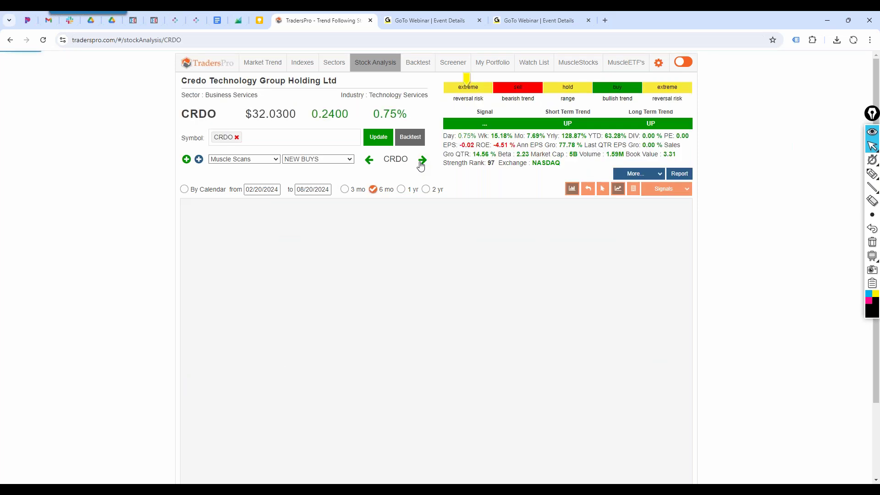
pyautogui.click(420, 163)
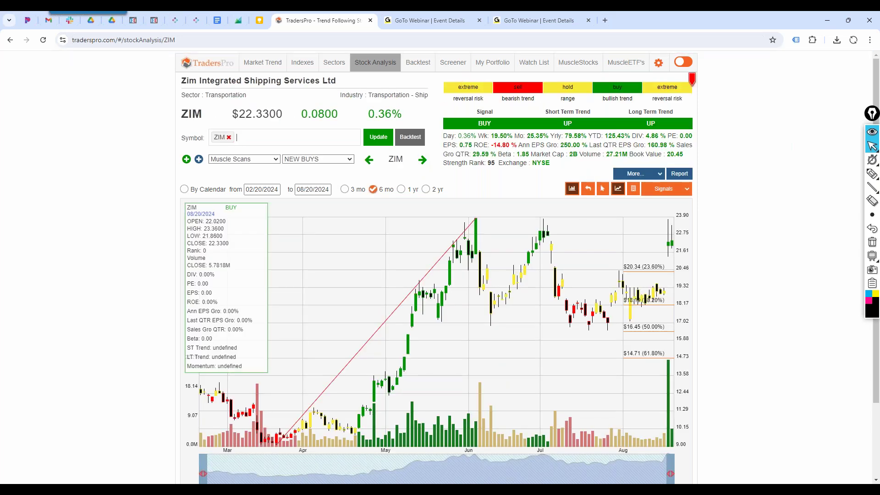
pyautogui.click(872, 173)
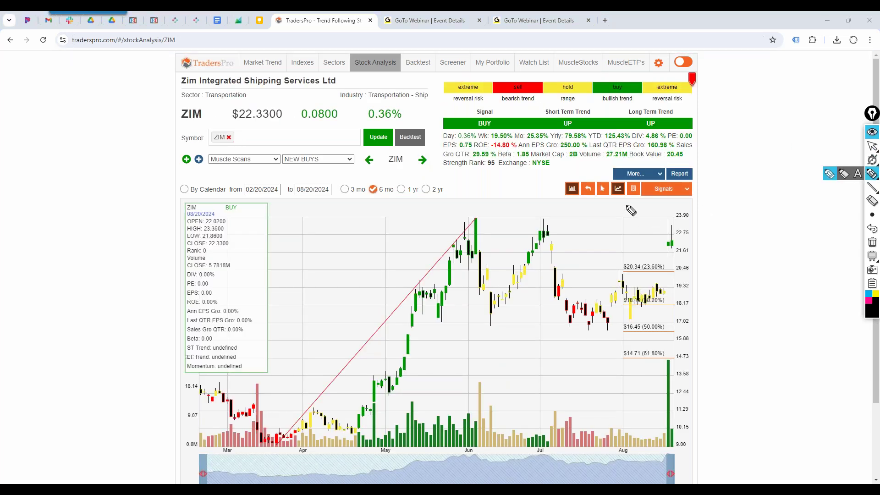
pyautogui.moveTo(626, 205); pyautogui.dragTo(663, 246)
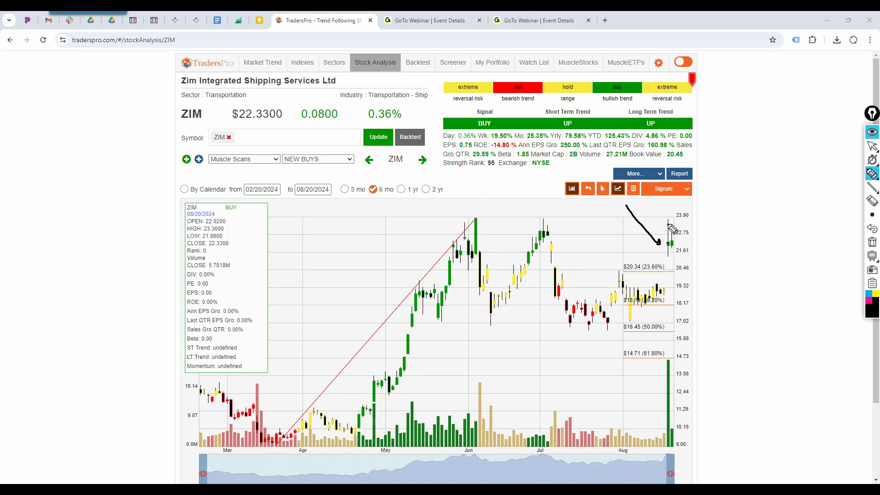
pyautogui.moveTo(666, 242)
pyautogui.mouseDown()
pyautogui.moveTo(666, 219)
pyautogui.moveTo(665, 260)
pyautogui.mouseUp()
pyautogui.moveTo(701, 296)
pyautogui.mouseDown()
pyautogui.moveTo(701, 239)
pyautogui.moveTo(708, 295)
pyautogui.moveTo(700, 296)
pyautogui.mouseUp()
pyautogui.click(872, 248)
pyautogui.click(872, 145)
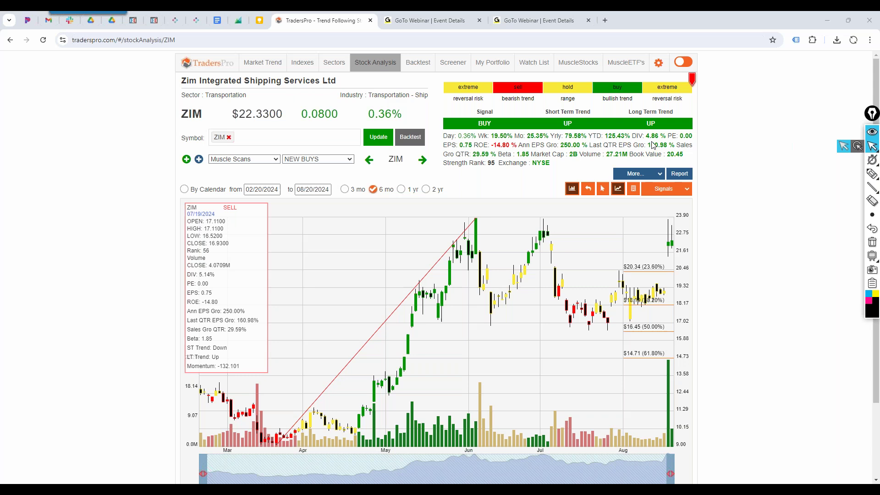
pyautogui.click(872, 174)
pyautogui.moveTo(502, 158)
pyautogui.mouseDown()
pyautogui.moveTo(482, 165)
pyautogui.moveTo(499, 168)
pyautogui.mouseUp()
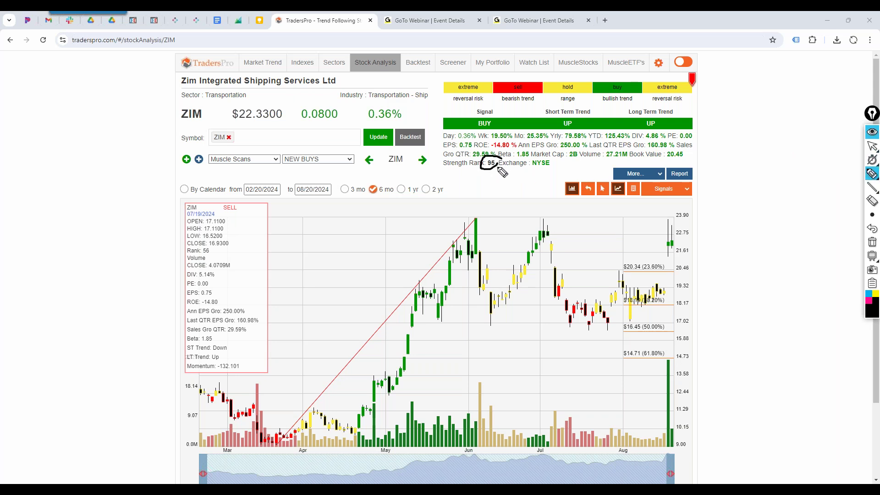
pyautogui.click(872, 242)
pyautogui.click(872, 146)
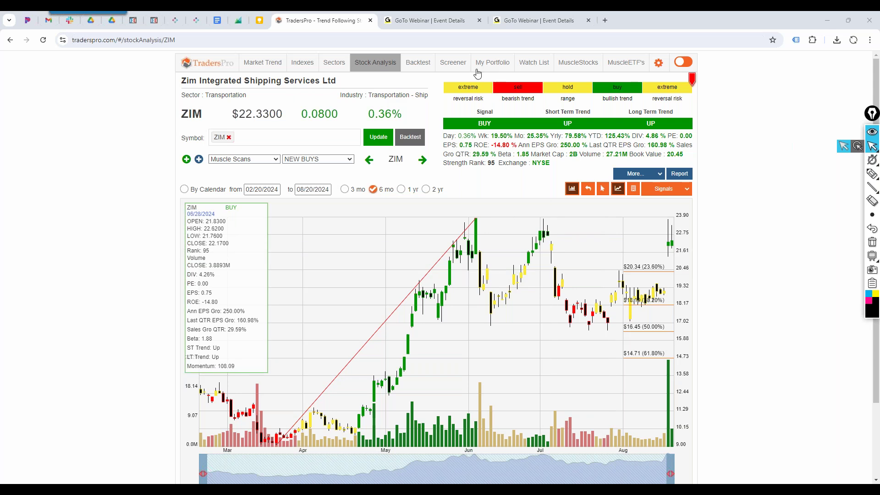
pyautogui.click(453, 64)
# Run the New Buy Volume screen, glance at VKTX, then open Altimmune (ALT) from the results.
pyautogui.click(547, 89)
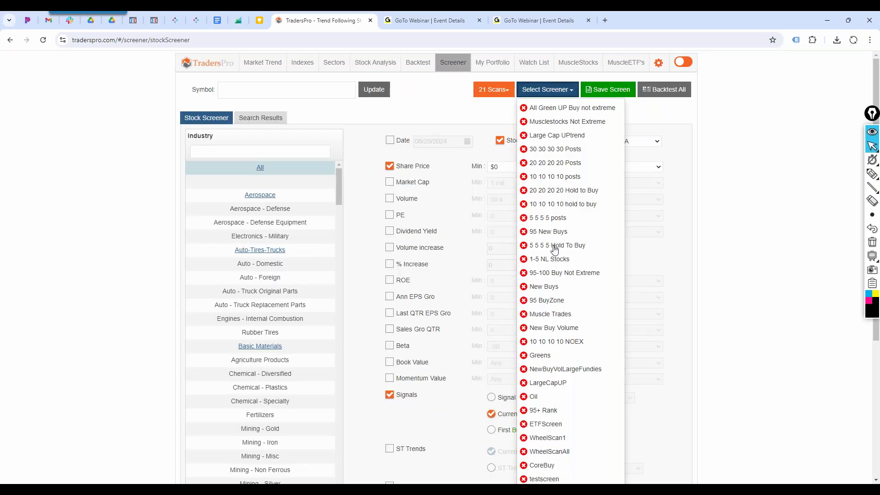
pyautogui.click(548, 328)
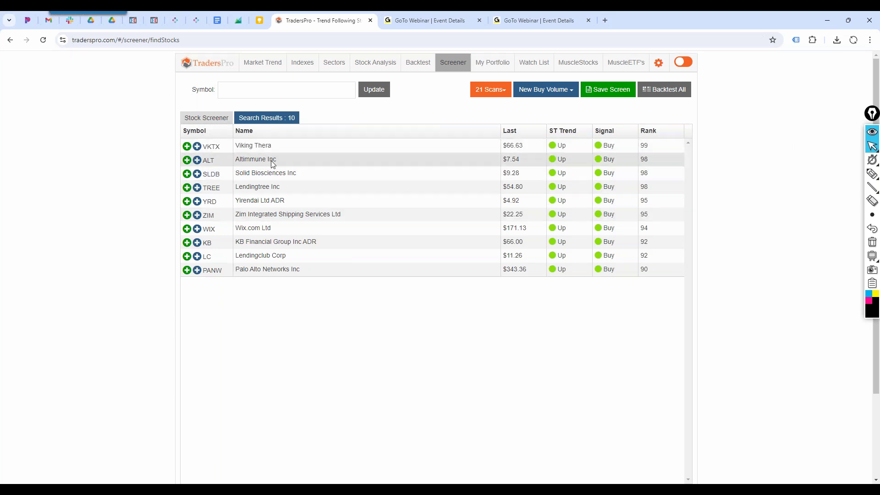
pyautogui.click(269, 146)
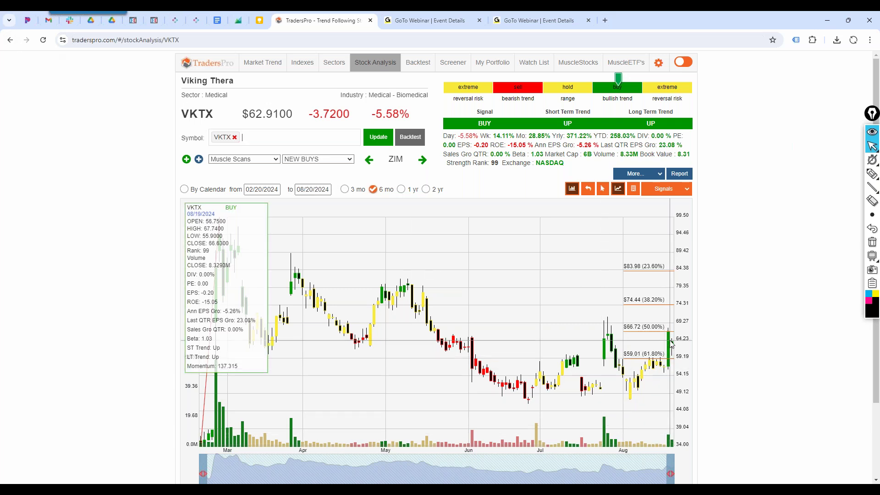
pyautogui.click(10, 40)
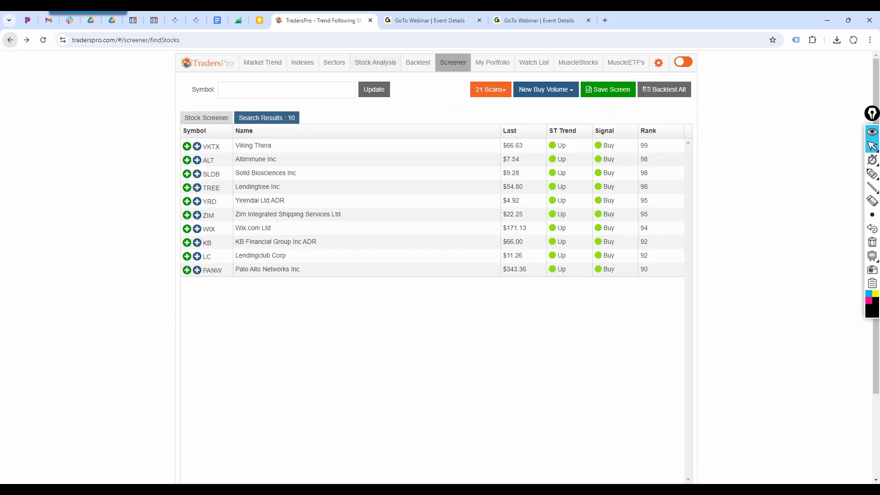
pyautogui.click(239, 162)
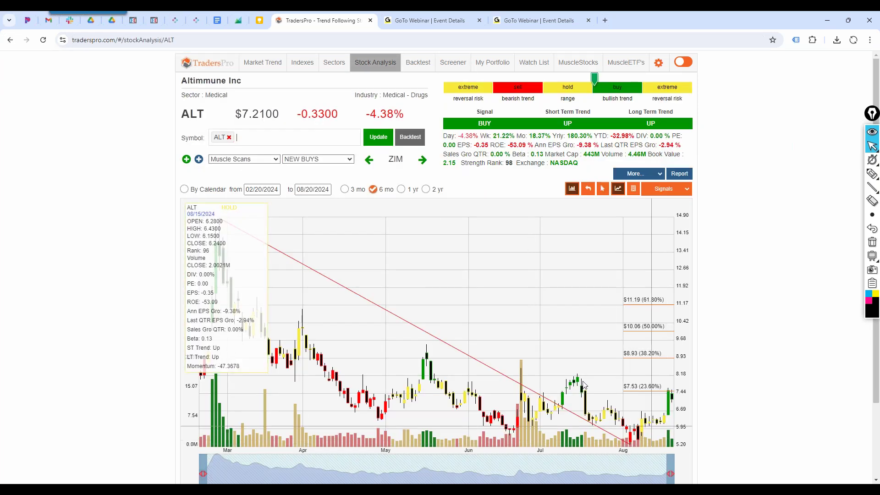
# Show ALT over one year and mark the May high, July peak and January-to-June decline.
pyautogui.click(401, 189)
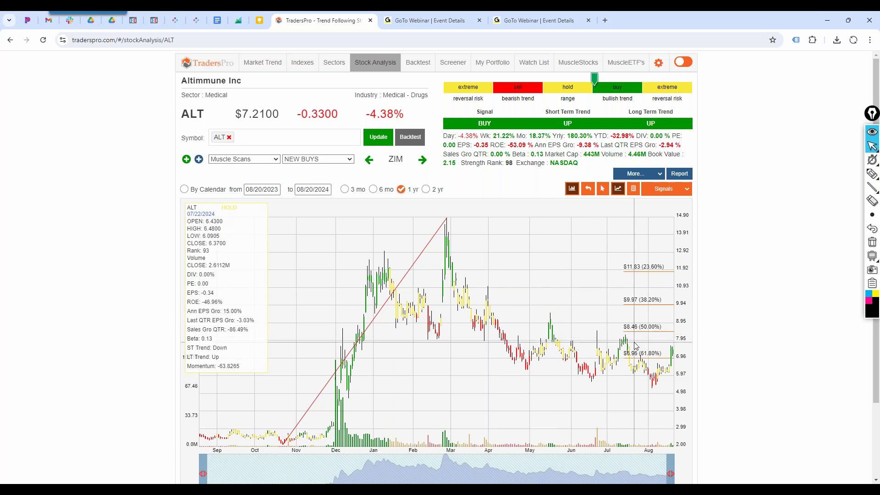
pyautogui.click(872, 173)
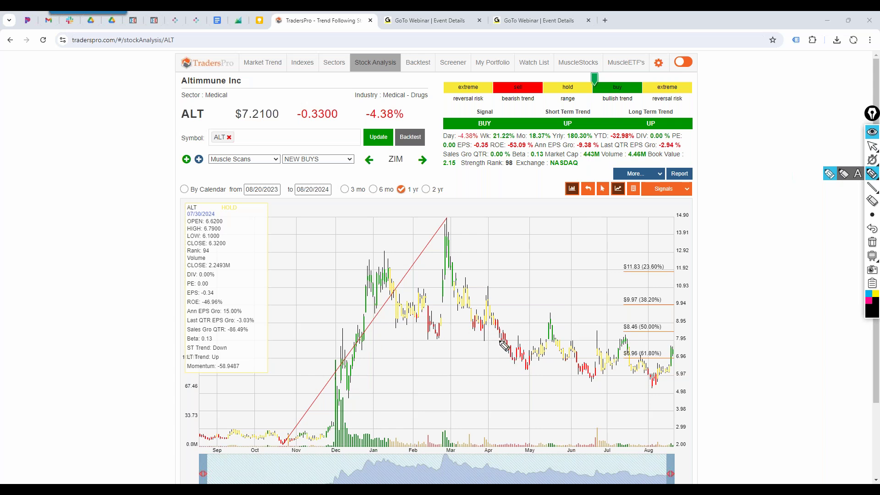
pyautogui.moveTo(566, 324)
pyautogui.mouseDown()
pyautogui.moveTo(550, 326)
pyautogui.moveTo(564, 340)
pyautogui.moveTo(620, 345)
pyautogui.mouseUp()
pyautogui.click(609, 340)
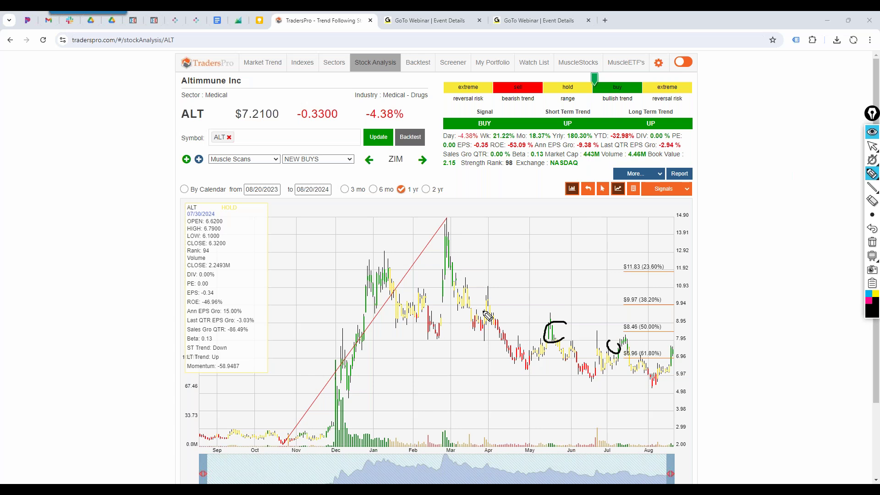
pyautogui.moveTo(386, 282); pyautogui.dragTo(479, 352)
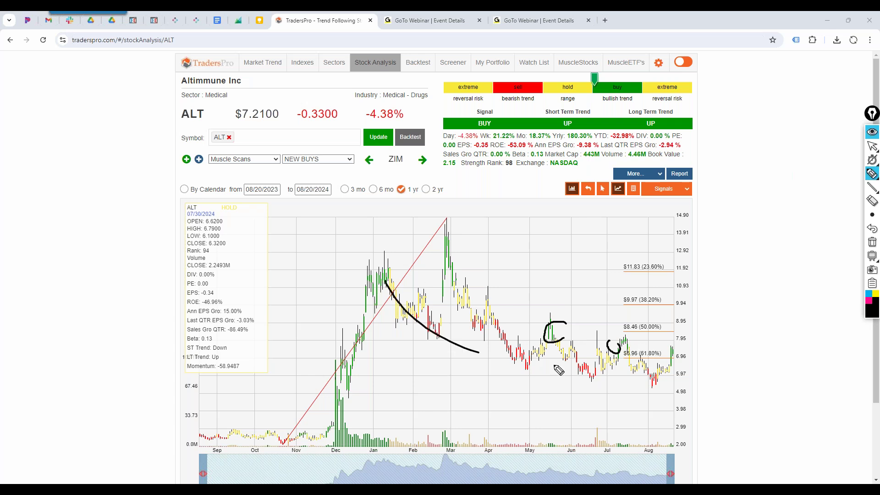
pyautogui.moveTo(556, 366); pyautogui.dragTo(617, 356)
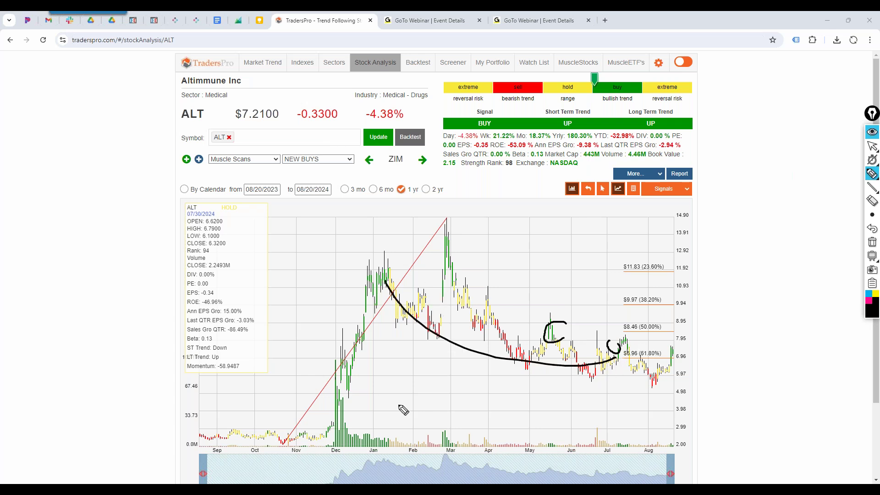
# Sketch the December–March run-up and rising August base, erase the ink, and open Market Trend.
pyautogui.moveTo(340, 431)
pyautogui.mouseDown()
pyautogui.moveTo(460, 291)
pyautogui.moveTo(458, 208)
pyautogui.moveTo(352, 303)
pyautogui.moveTo(343, 433)
pyautogui.moveTo(355, 444)
pyautogui.mouseUp()
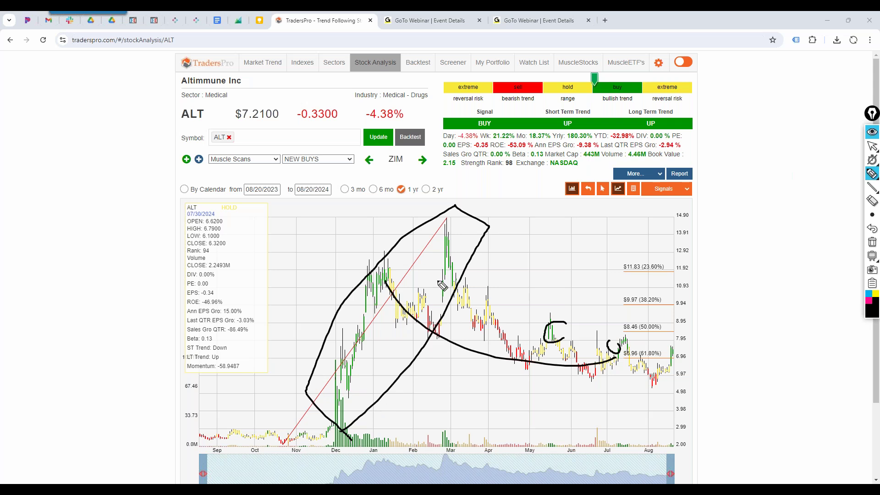
pyautogui.moveTo(451, 296)
pyautogui.mouseDown()
pyautogui.moveTo(558, 373)
pyautogui.moveTo(560, 340)
pyautogui.mouseUp()
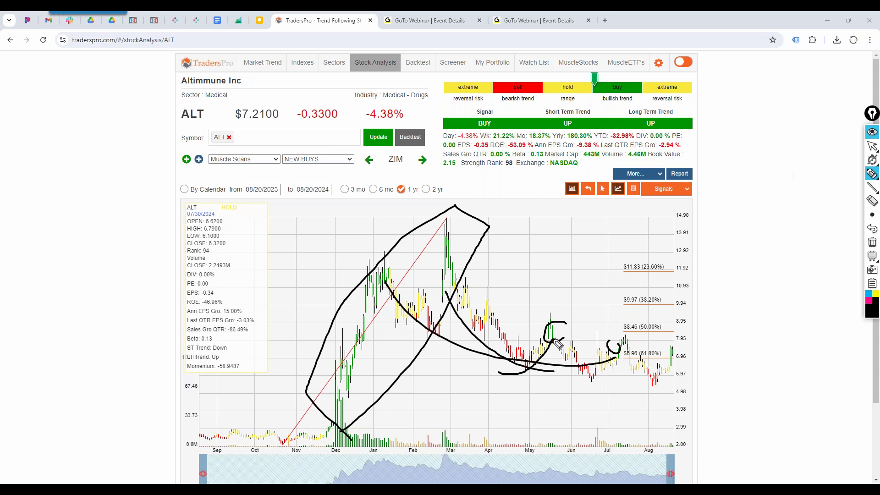
pyautogui.moveTo(538, 382)
pyautogui.mouseDown()
pyautogui.moveTo(579, 380)
pyautogui.moveTo(616, 356)
pyautogui.mouseUp()
pyautogui.moveTo(583, 397)
pyautogui.mouseDown()
pyautogui.moveTo(659, 385)
pyautogui.moveTo(676, 357)
pyautogui.mouseUp()
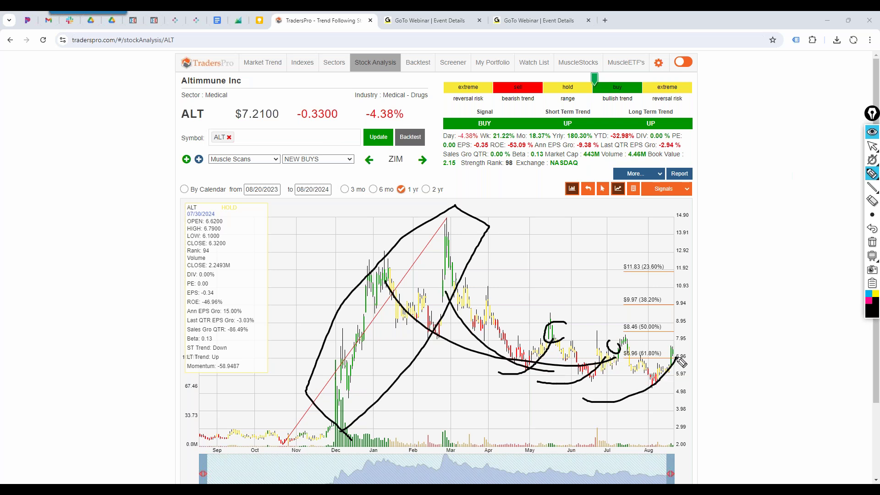
pyautogui.click(872, 242)
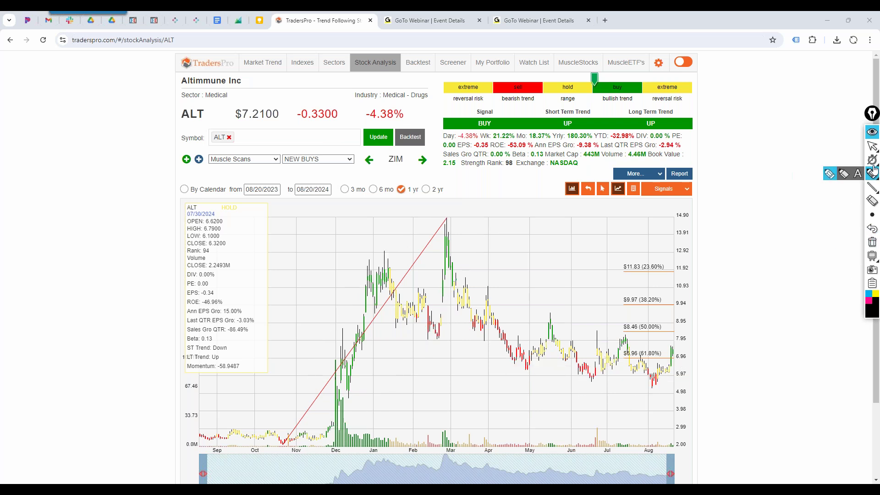
pyautogui.click(872, 148)
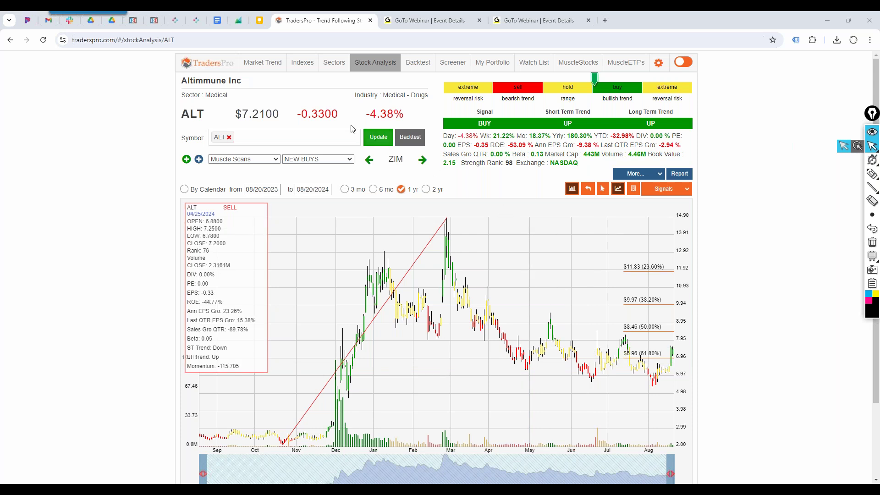
pyautogui.click(263, 63)
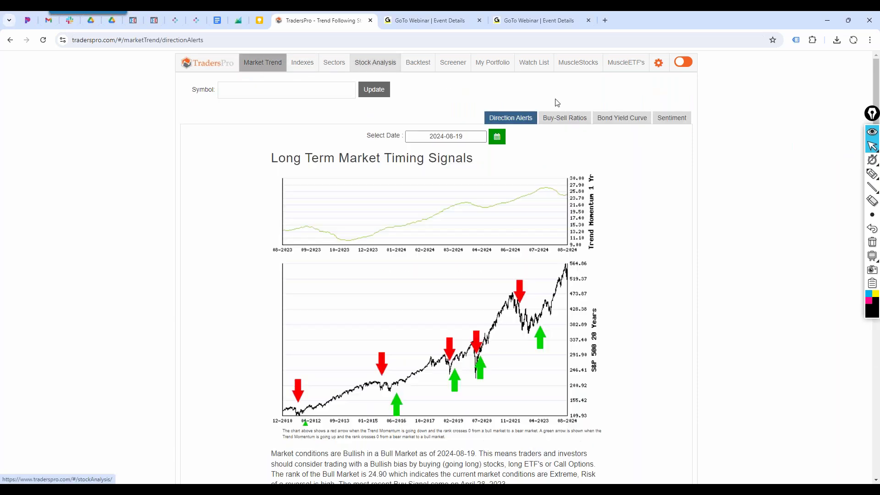
# Circle the crossovers and latest swing on the buy-sell ratio charts, erase them, then open Index Scans.
pyautogui.click(585, 118)
pyautogui.moveTo(871, 153)
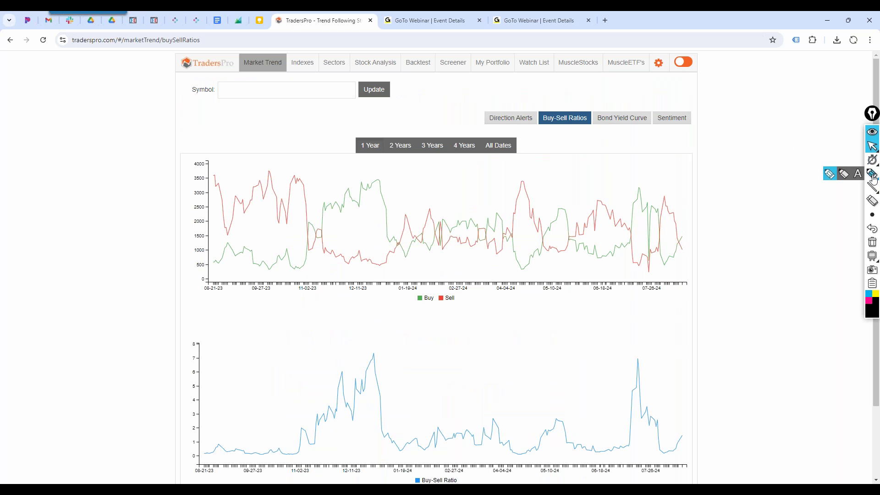
pyautogui.click(872, 174)
pyautogui.moveTo(539, 184)
pyautogui.mouseDown()
pyautogui.moveTo(544, 224)
pyautogui.moveTo(548, 216)
pyautogui.moveTo(617, 216)
pyautogui.moveTo(582, 201)
pyautogui.moveTo(660, 214)
pyautogui.mouseUp()
pyautogui.moveTo(528, 378); pyautogui.dragTo(625, 295)
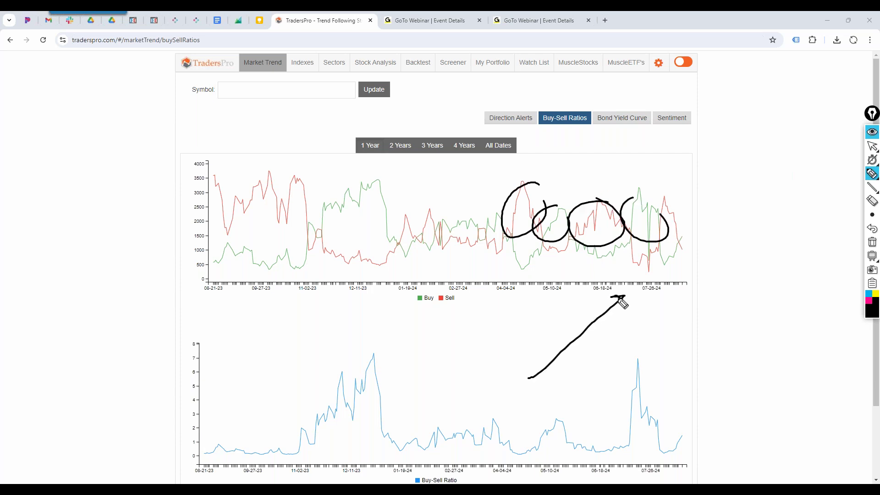
pyautogui.moveTo(643, 240); pyautogui.dragTo(643, 206)
pyautogui.click(872, 242)
pyautogui.click(872, 146)
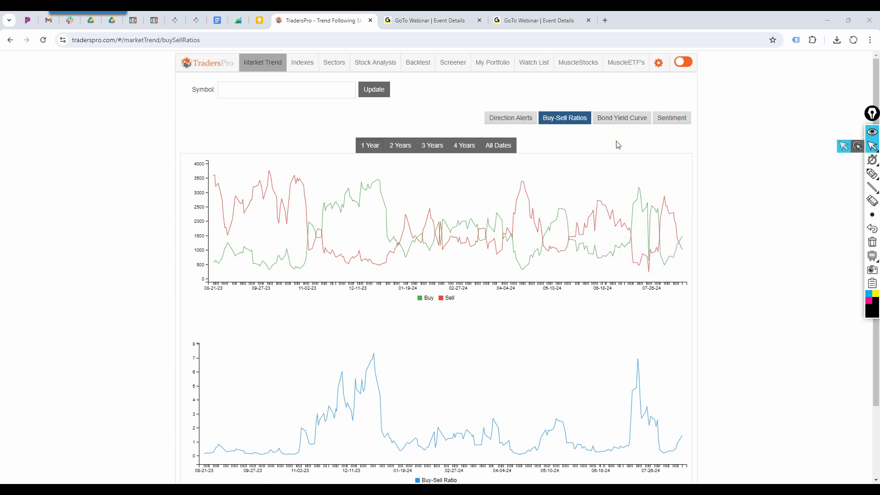
pyautogui.moveTo(636, 183)
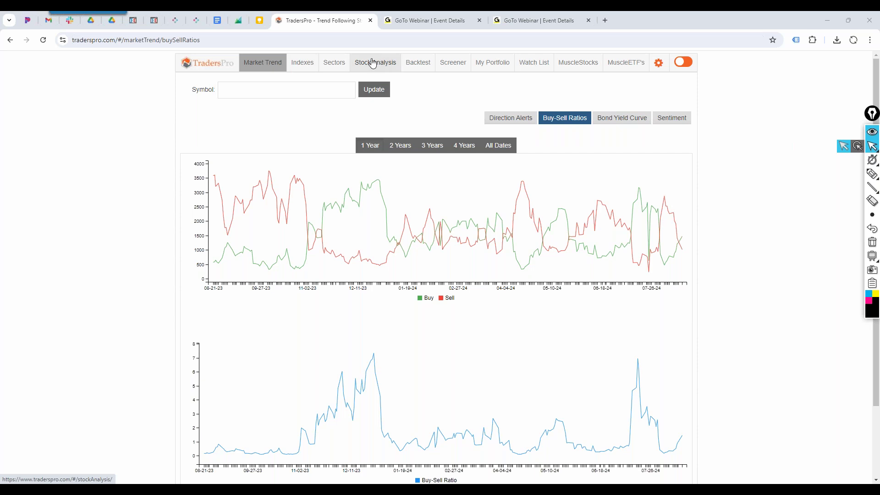
pyautogui.click(304, 63)
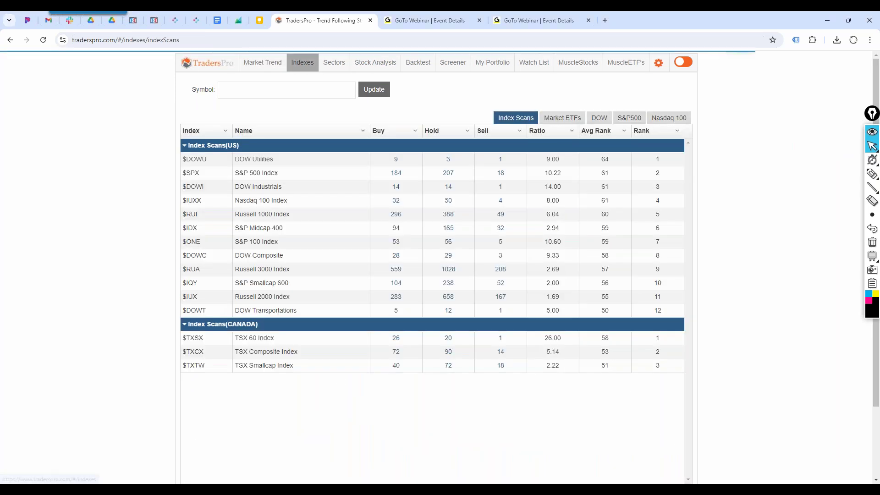
# Open the SHY bond ETF from Market ETFs and chart it over six months.
pyautogui.click(563, 118)
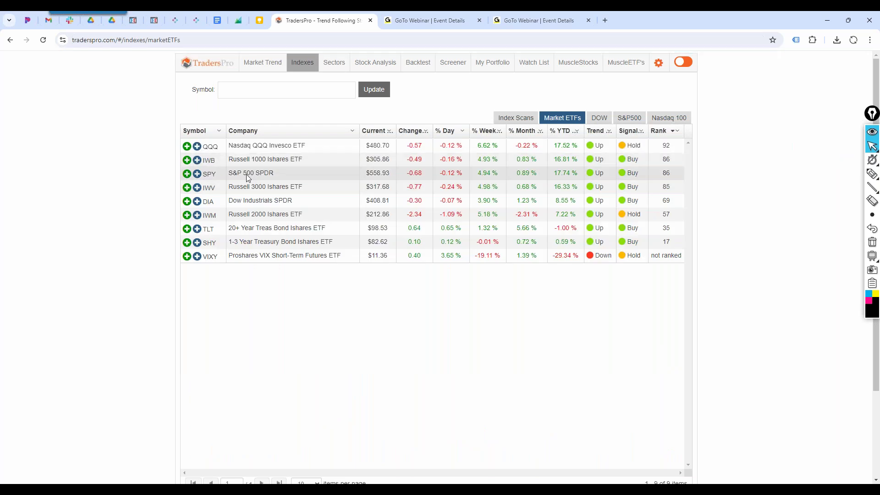
pyautogui.click(274, 241)
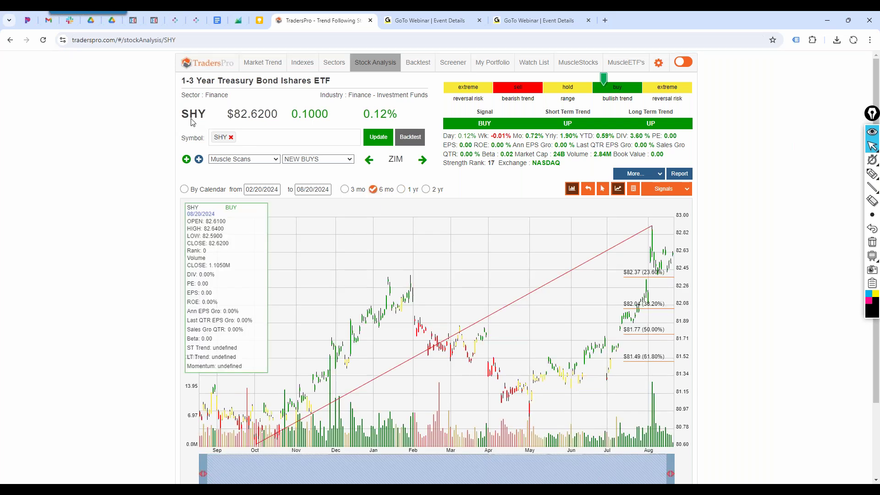
pyautogui.moveTo(192, 122); pyautogui.dragTo(201, 122)
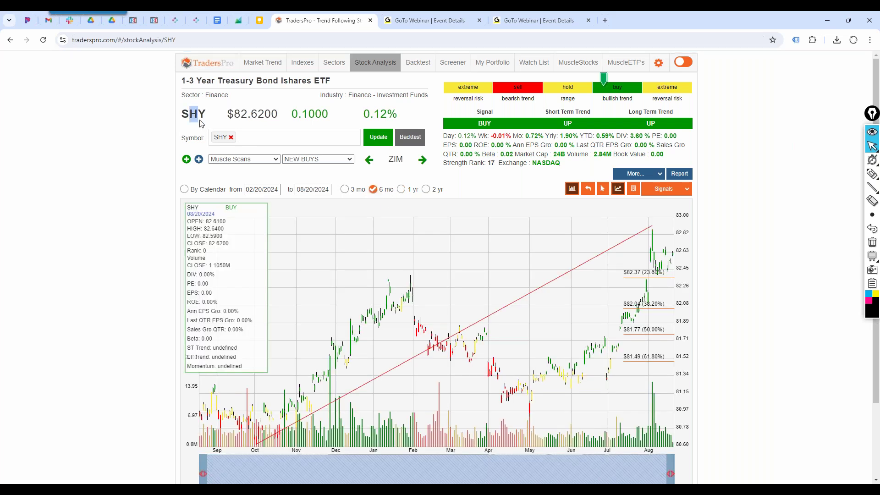
pyautogui.click(392, 190)
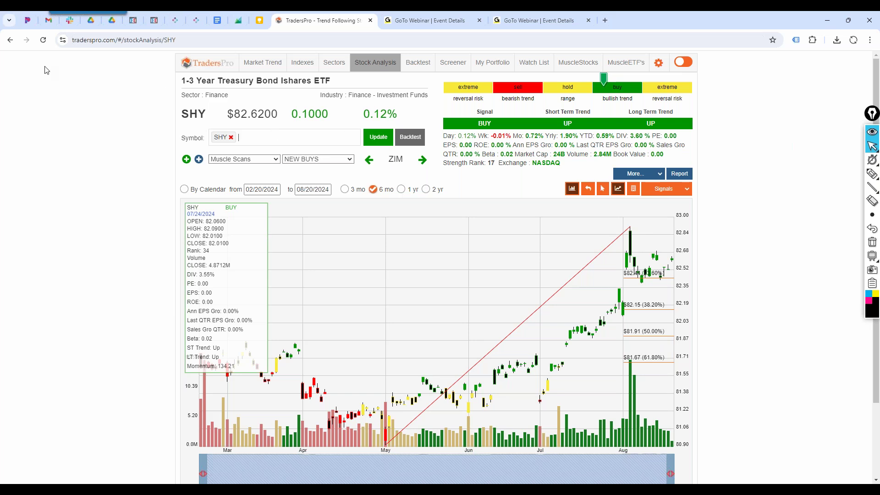
# Return to the ETF list, review TLT, and open the USA Sector Scan.
pyautogui.click(11, 42)
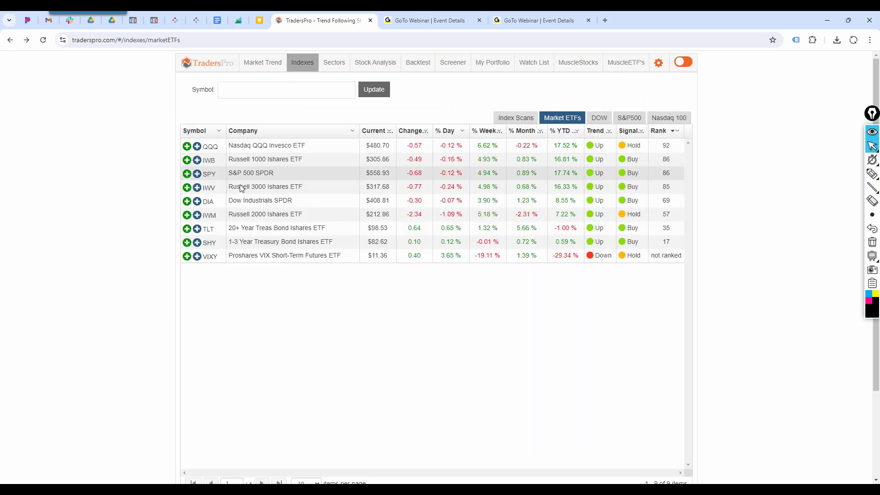
pyautogui.click(248, 229)
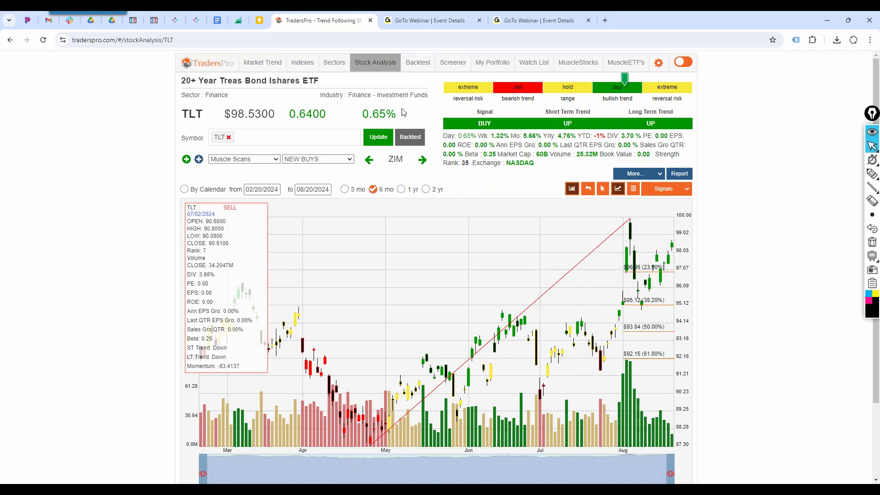
pyautogui.click(335, 63)
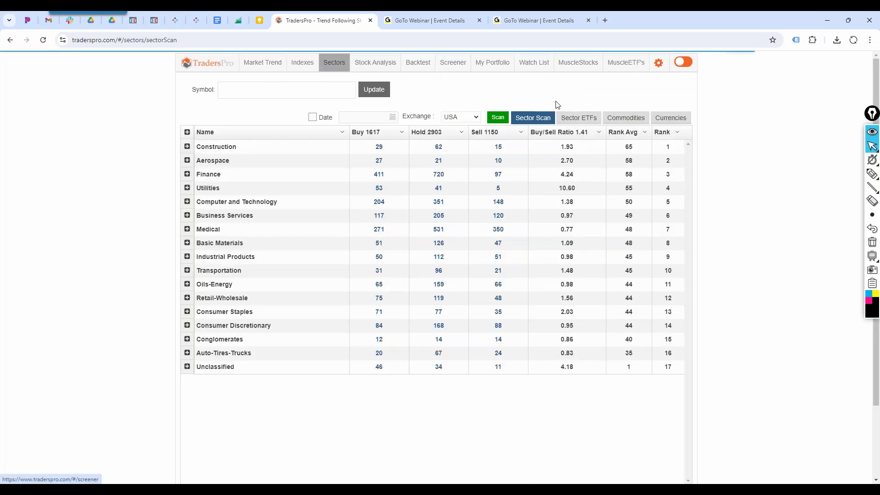
# Sort the sector ETFs by Signal, then view the Gold SPDR (GLD) chart from Commodities and return.
pyautogui.click(578, 117)
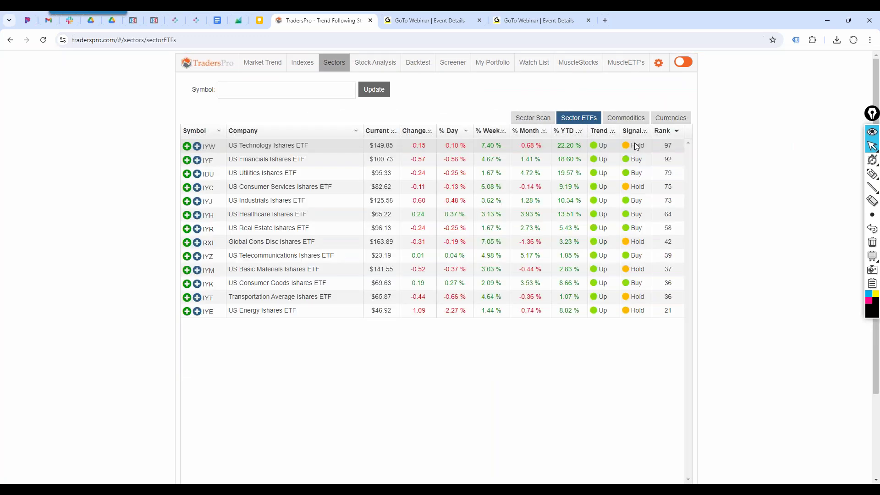
pyautogui.click(634, 131)
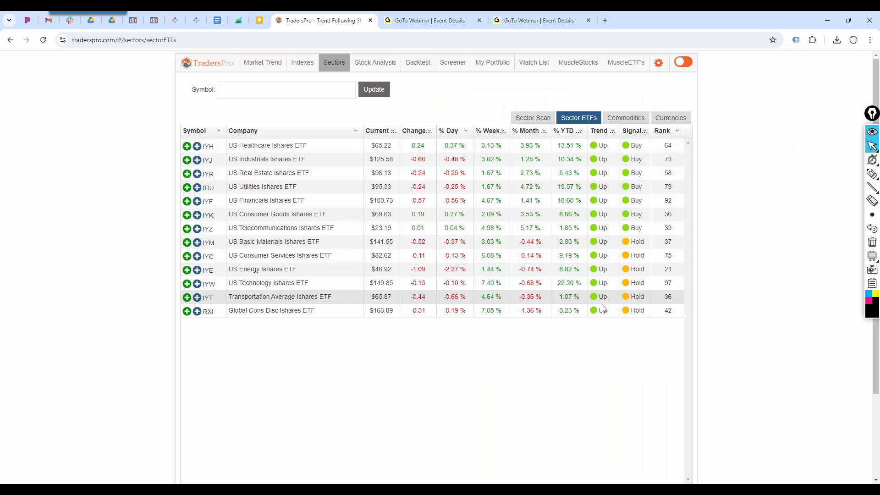
pyautogui.click(626, 118)
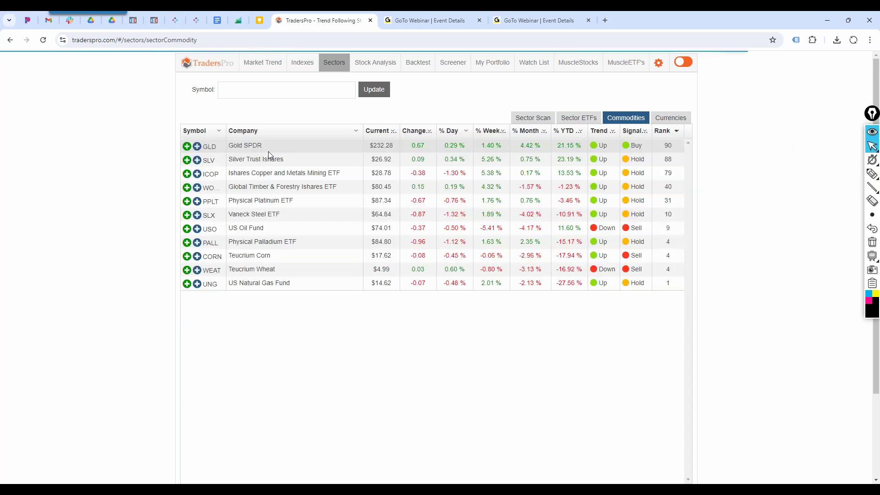
pyautogui.doubleClick(269, 150)
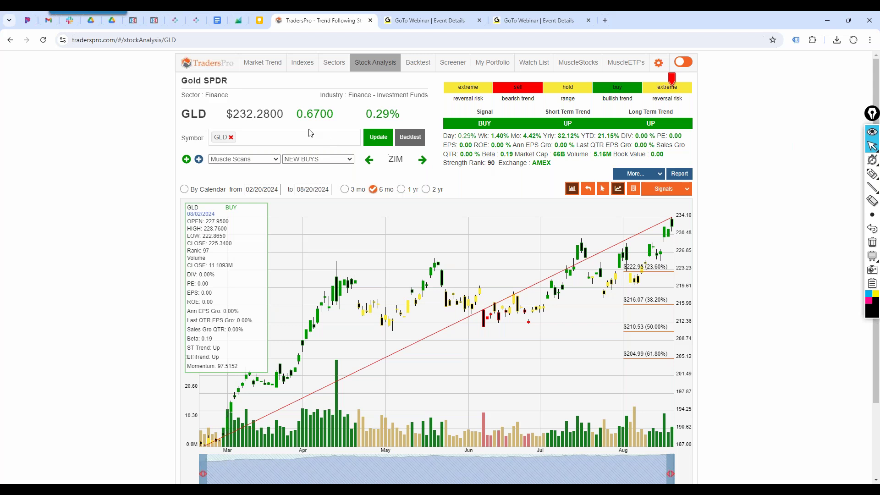
pyautogui.click(10, 41)
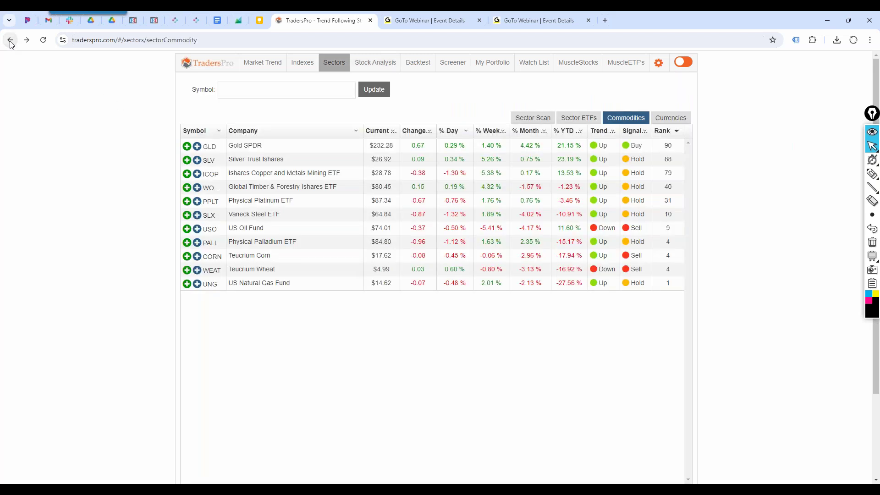
# Open the US Oil Fund (USO) analysis and compare its 1-year and 6-month charts.
pyautogui.click(246, 227)
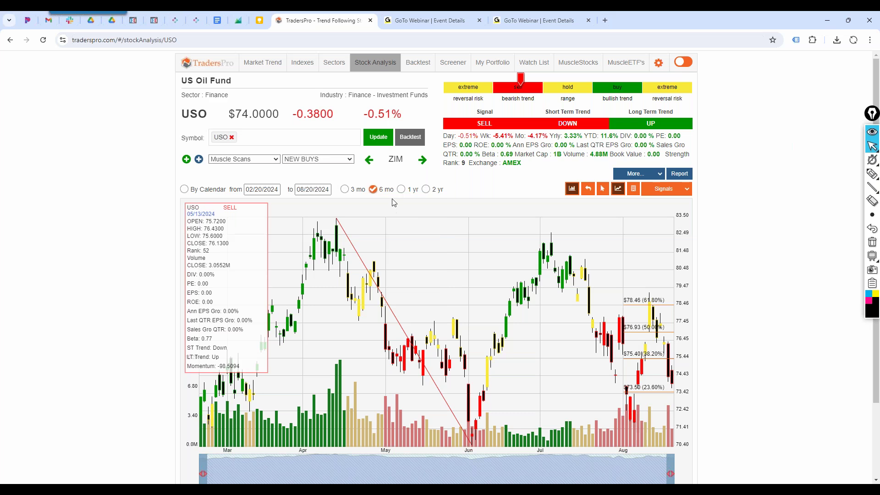
pyautogui.click(401, 190)
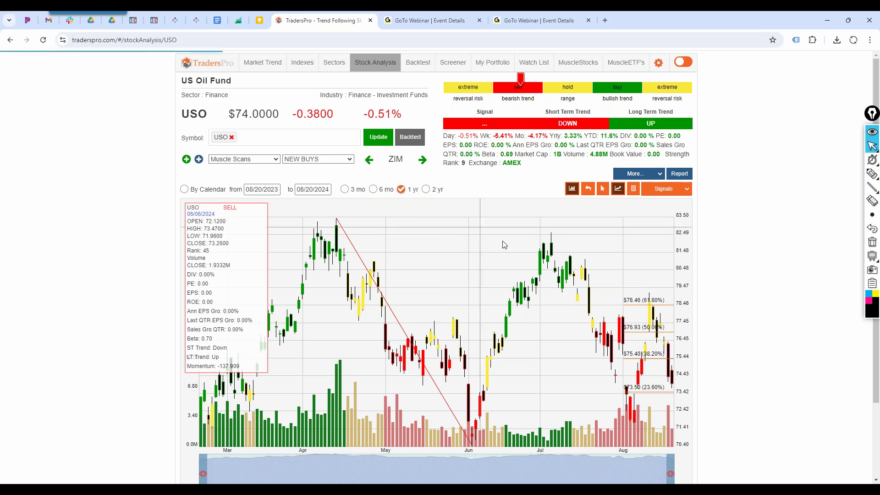
pyautogui.click(375, 190)
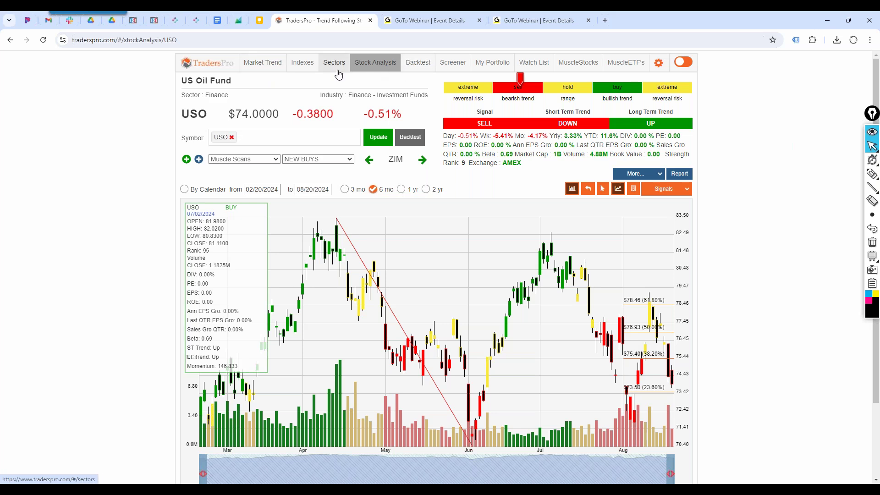
# Review the market trend buy-sell ratios and the long-term market timing signals.
pyautogui.click(269, 69)
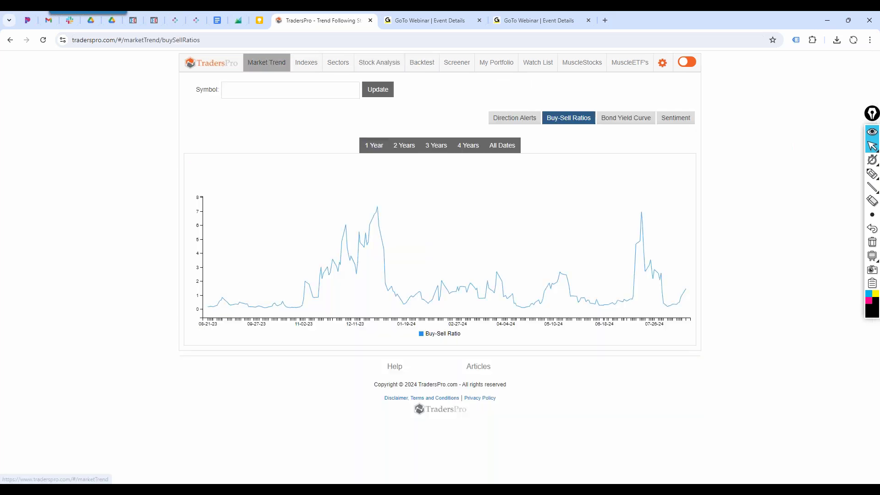
pyautogui.click(504, 123)
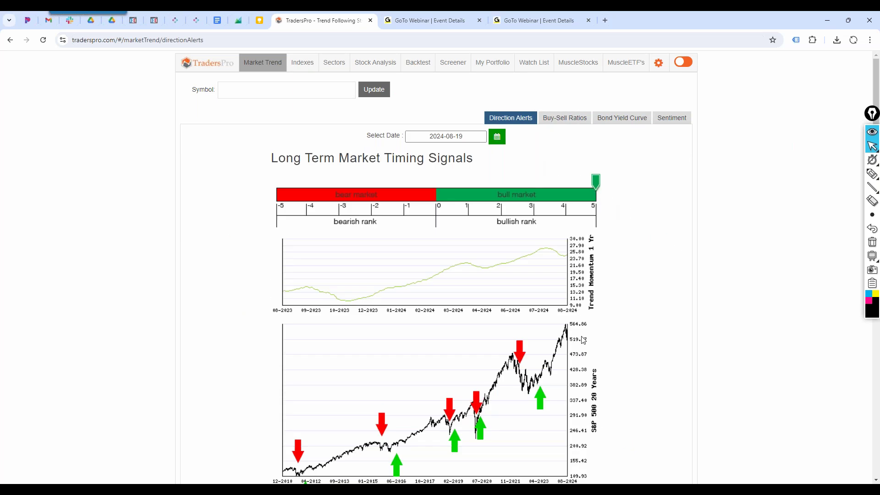
pyautogui.scroll(-1, 582, 340)
pyautogui.scroll(1, 550, 275)
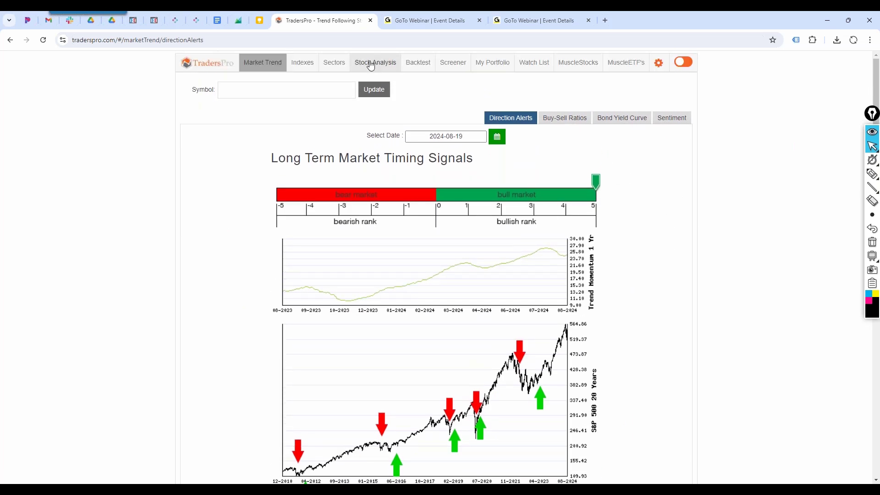
# Show the NBD portfolio holdings and check the ASTS chart analysis.
pyautogui.click(494, 62)
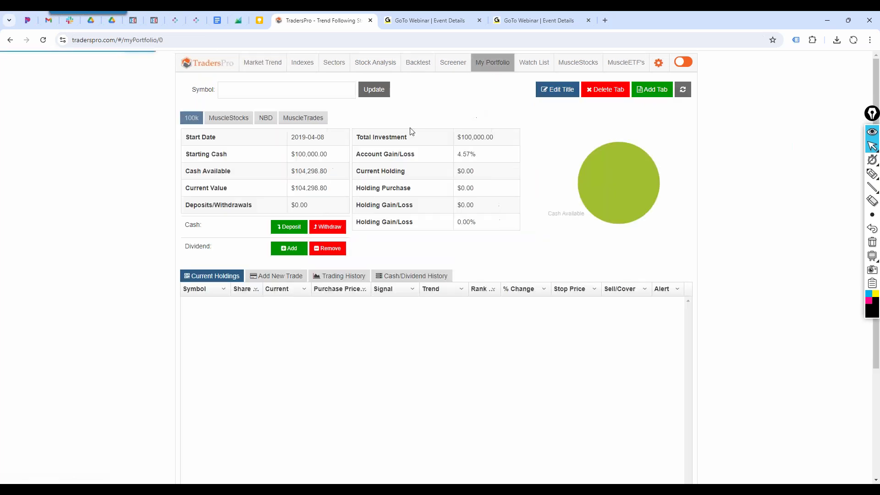
pyautogui.click(268, 119)
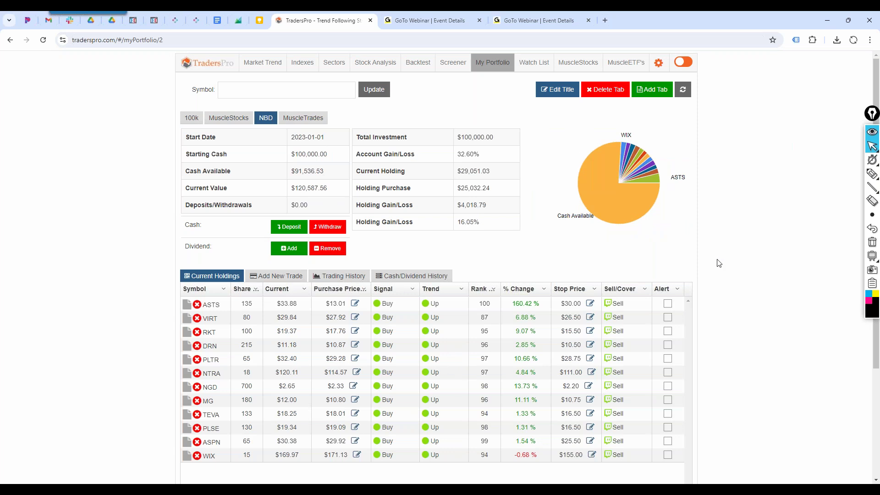
pyautogui.scroll(-1, 719, 270)
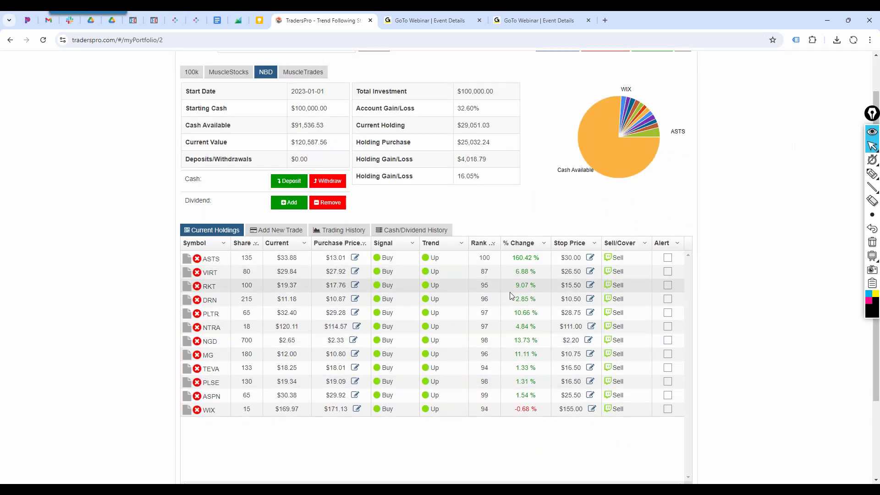
pyautogui.click(213, 261)
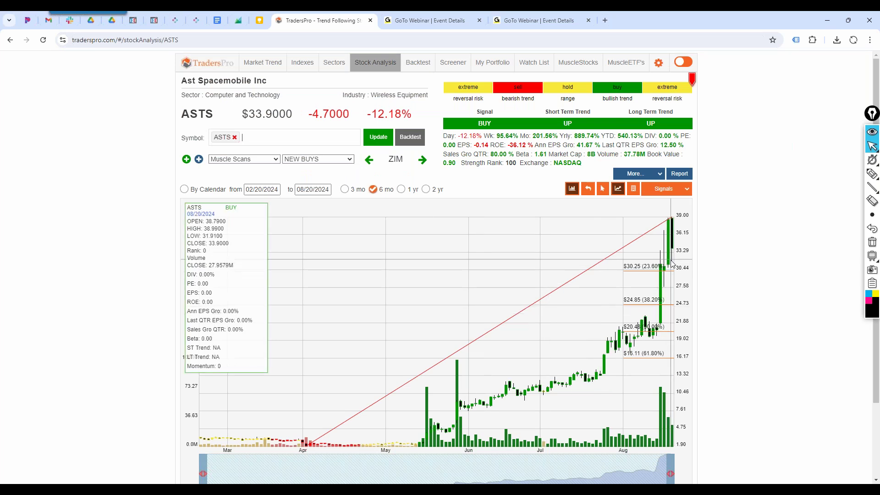
pyautogui.click(10, 40)
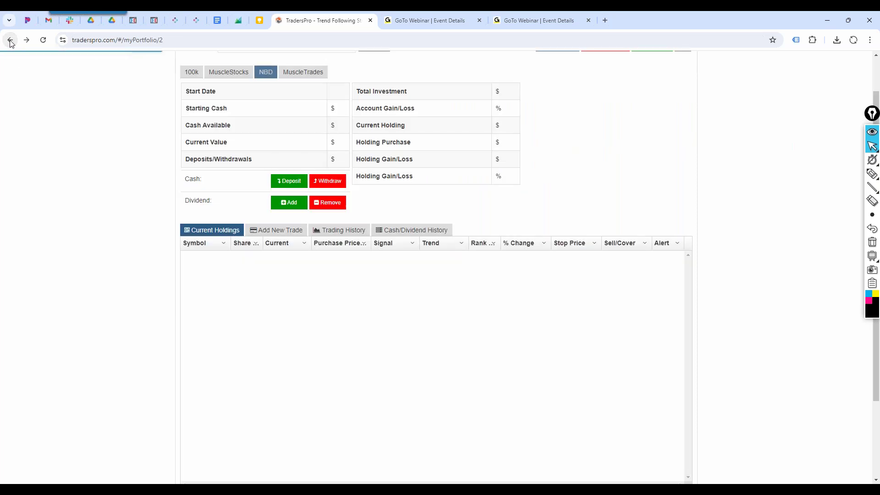
# Sort NBD holdings by % Change descending and open the New Gold Inc (NGD) analysis.
pyautogui.click(527, 247)
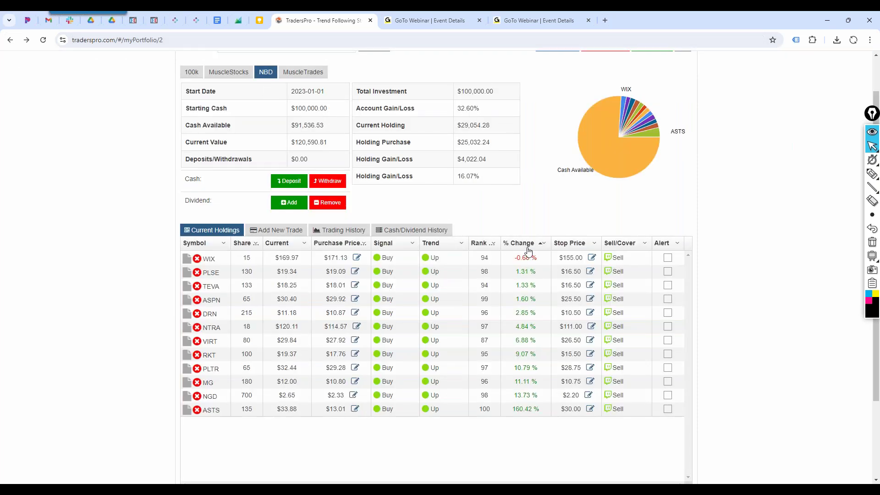
pyautogui.click(527, 246)
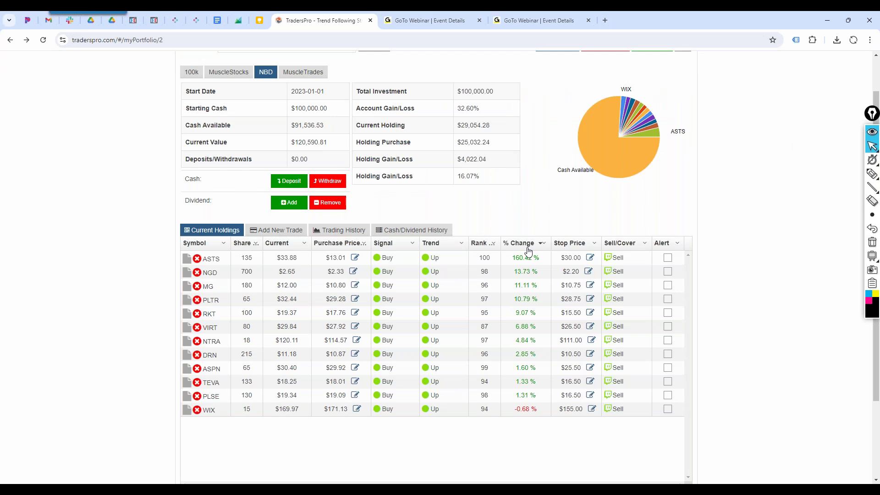
pyautogui.click(220, 275)
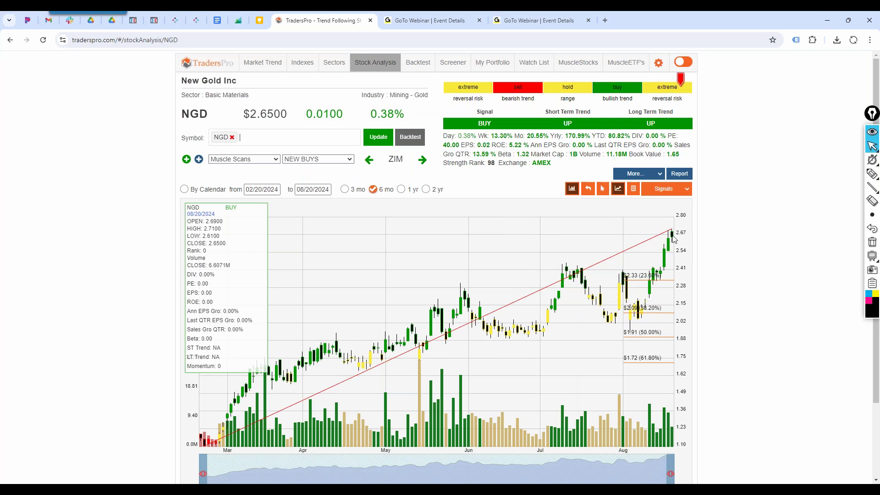
# Go back from the NGD chart to the top of the NBD portfolio overview.
pyautogui.click(10, 41)
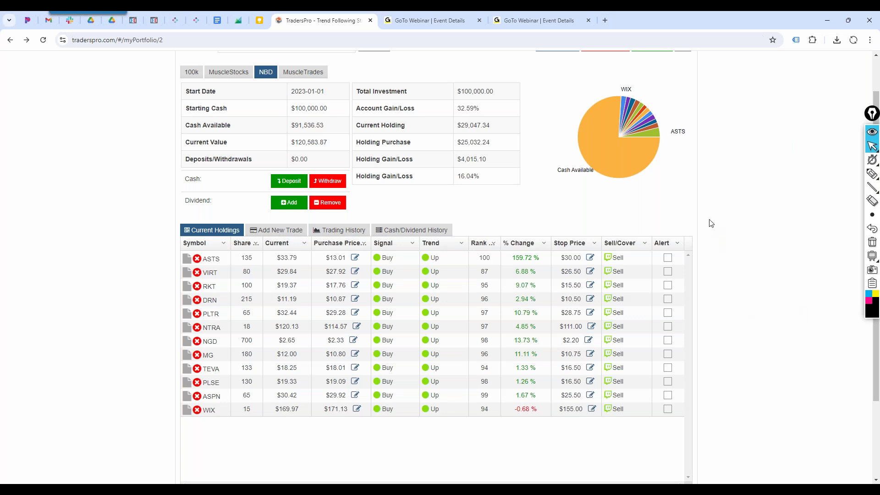
pyautogui.scroll(1, 710, 223)
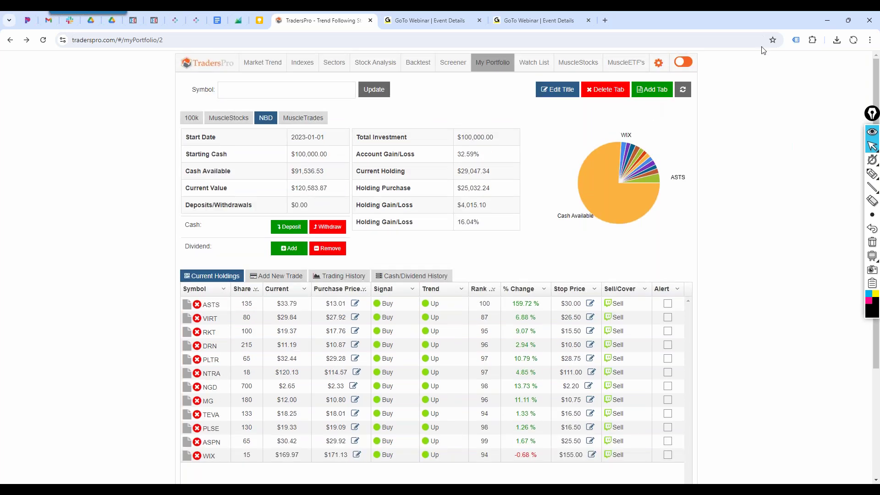